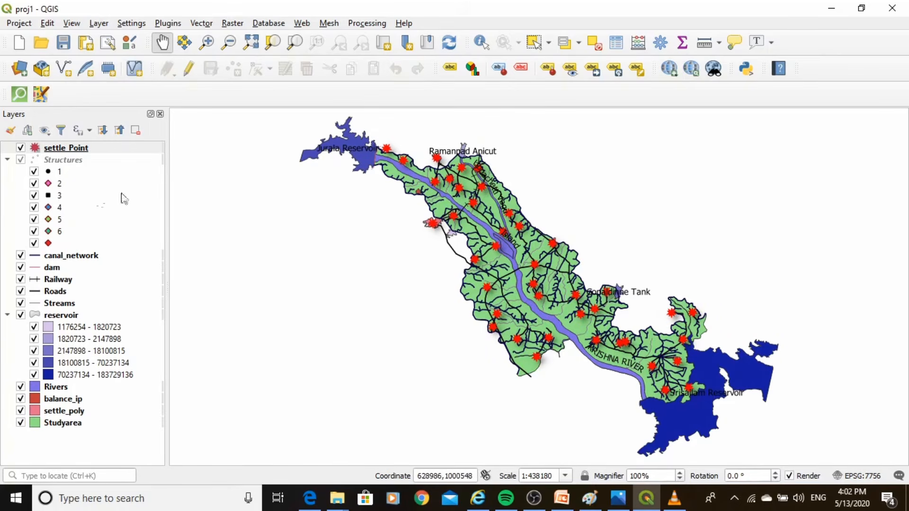
Change the settle_Point layer's symbol to the dot brown preset
right_click(71, 149)
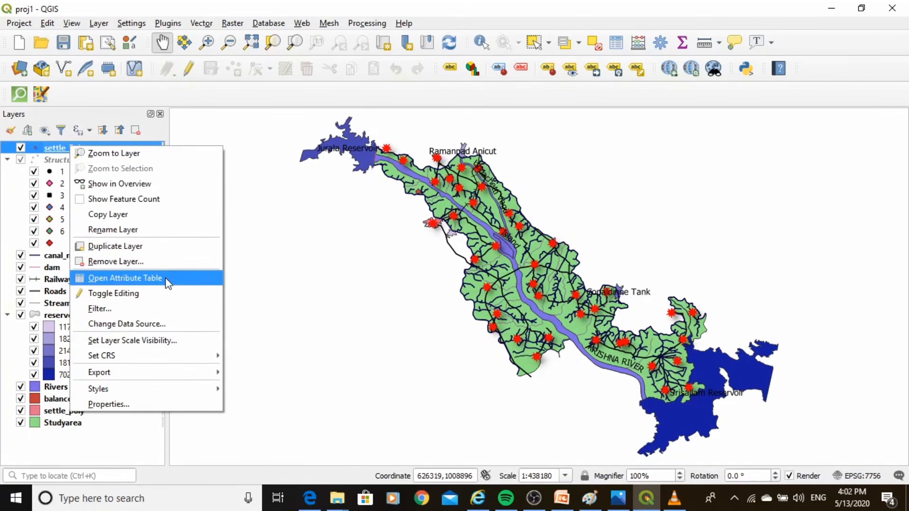
click(120, 410)
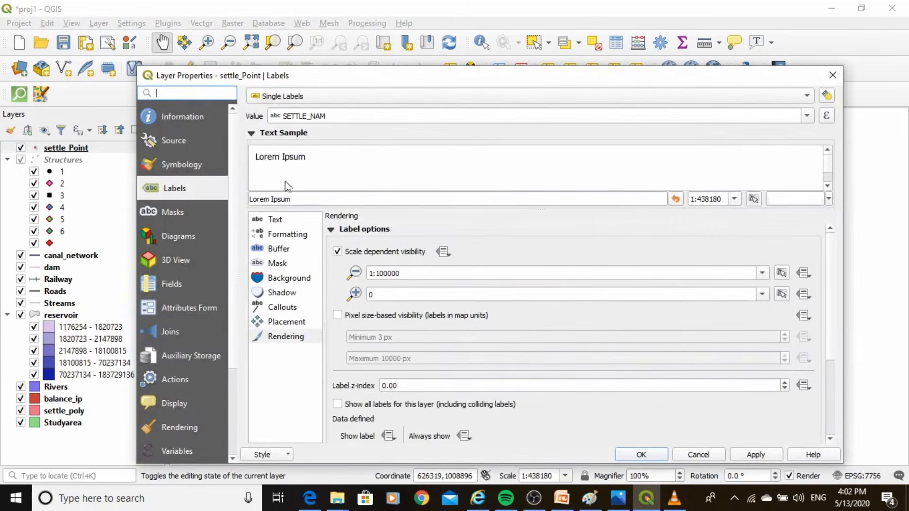
click(178, 158)
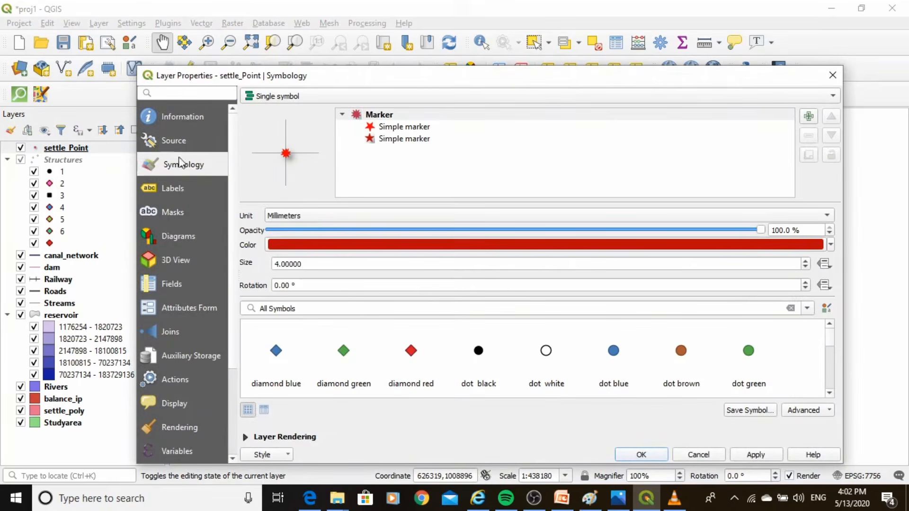
click(692, 358)
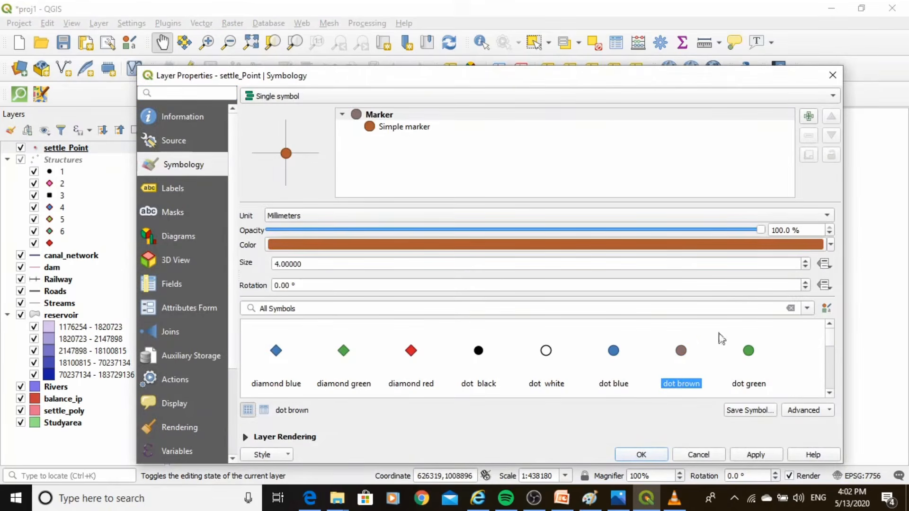
Reduce the settle_Point marker size to below 3 mm and apply the layer's new symbology
click(805, 267)
click(805, 267)
click(805, 267)
click(805, 267)
click(805, 267)
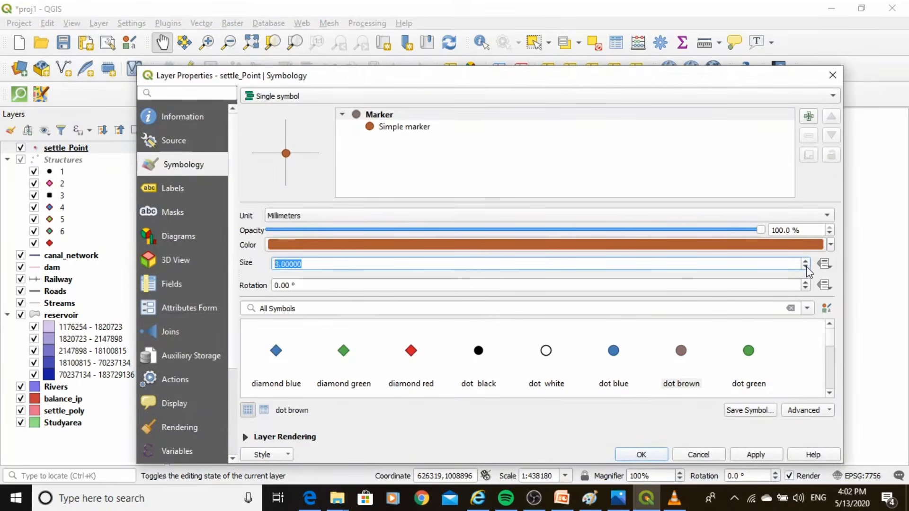
click(805, 267)
click(805, 267)
click(805, 267)
click(805, 267)
click(805, 267)
click(805, 267)
click(805, 260)
click(752, 455)
click(641, 455)
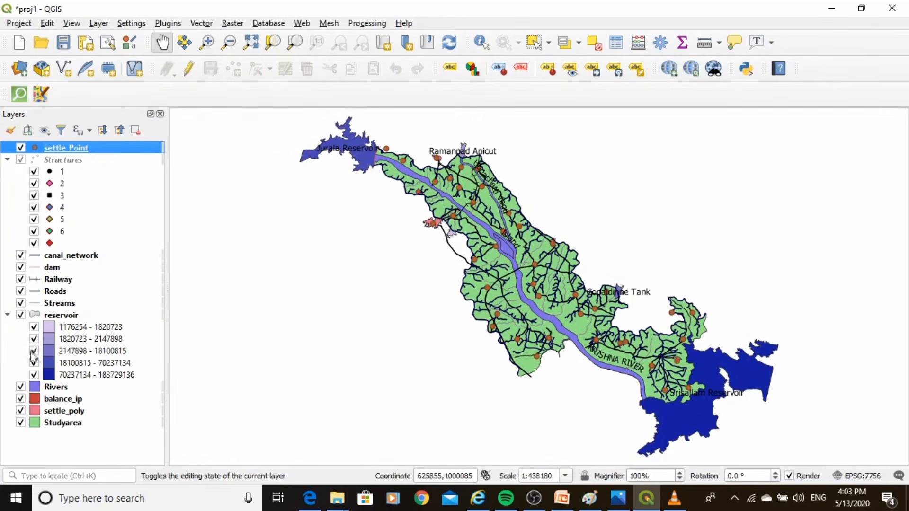
Switch the reservoir layer's symbology from Graduated to Single symbol
click(64, 318)
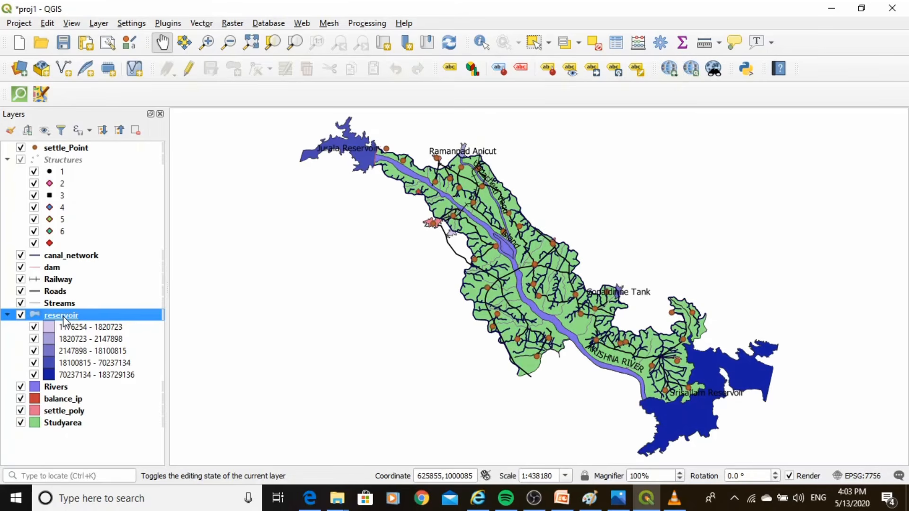
right_click(64, 317)
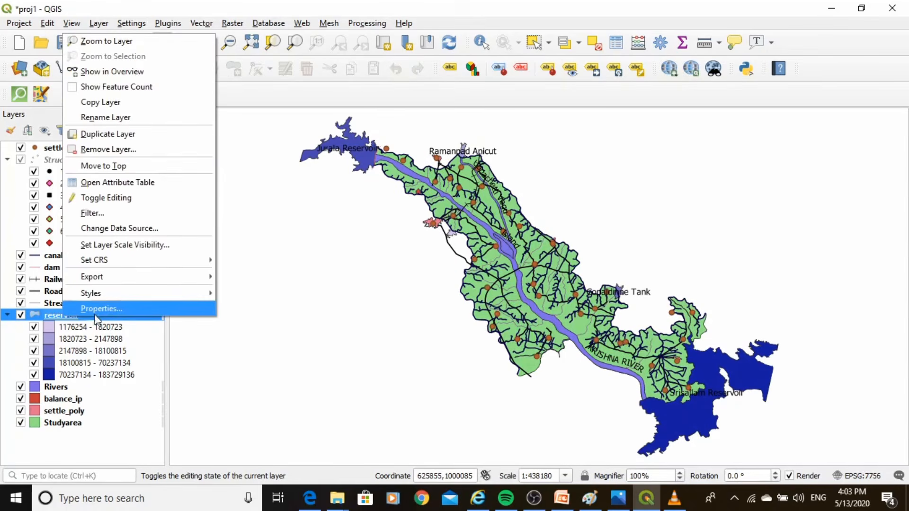
click(95, 309)
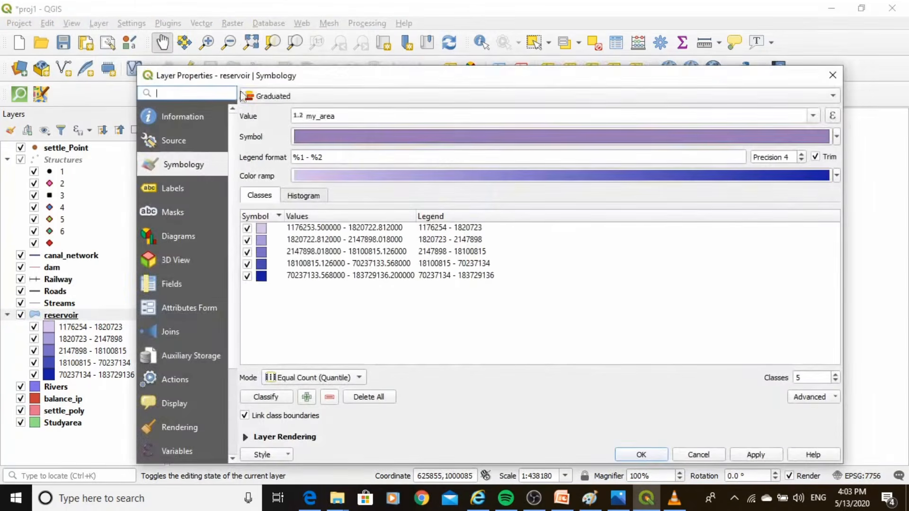
click(279, 98)
click(287, 68)
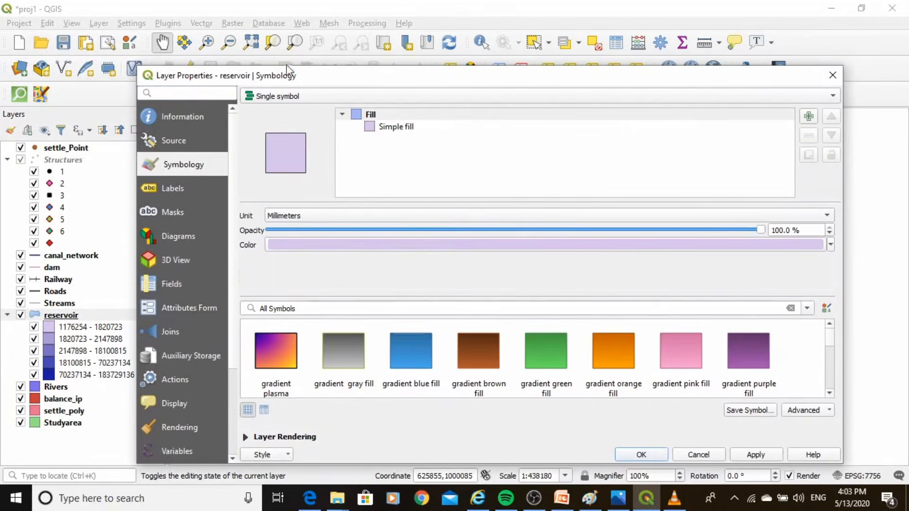
Set the reservoir fill color to purple #8110ea and apply the layer style
click(795, 246)
click(657, 161)
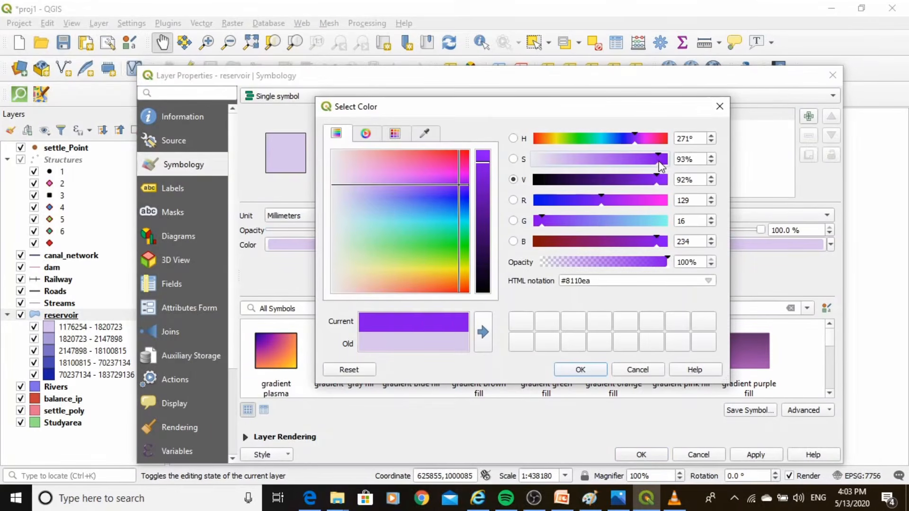
click(578, 370)
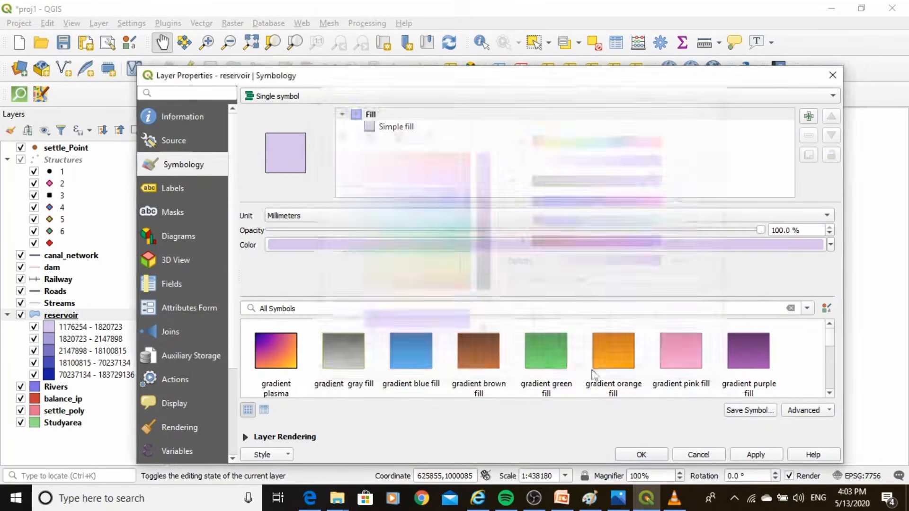
click(753, 455)
click(645, 454)
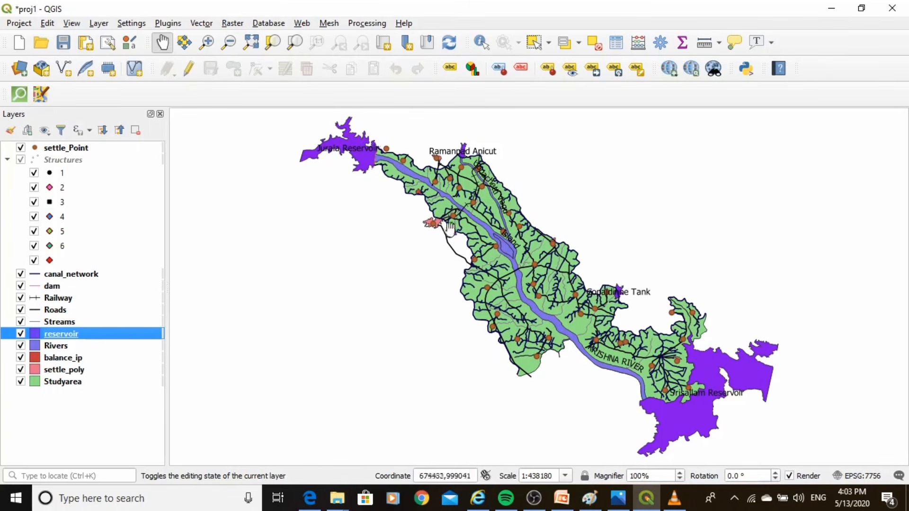
Create a new print layout titled MAP_Jurala and maximize its window
click(258, 49)
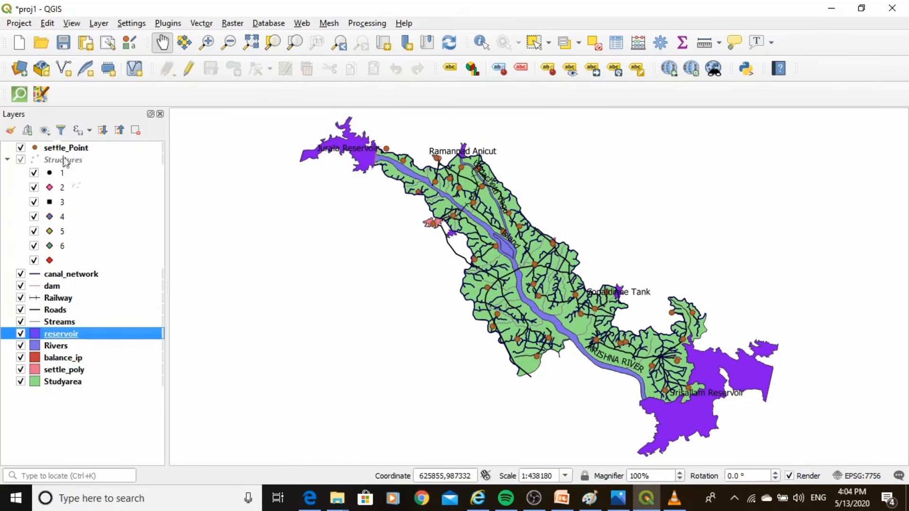
click(14, 26)
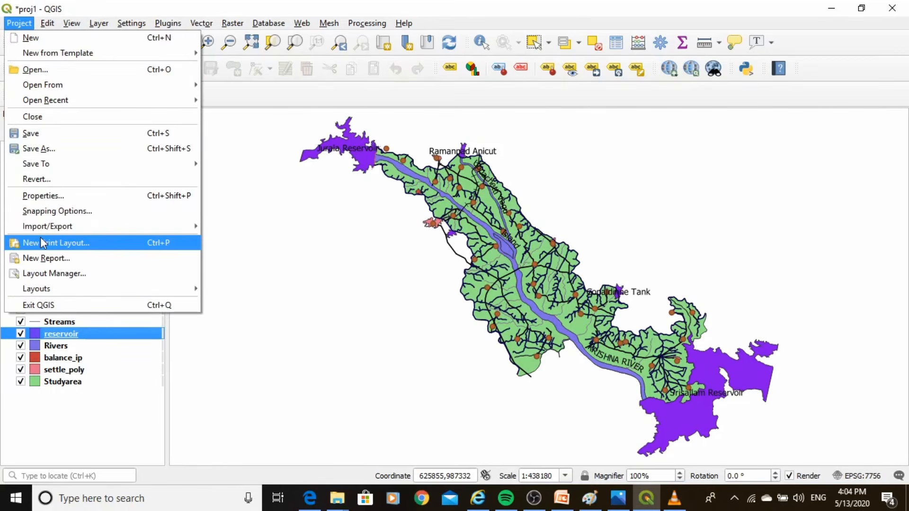
click(69, 244)
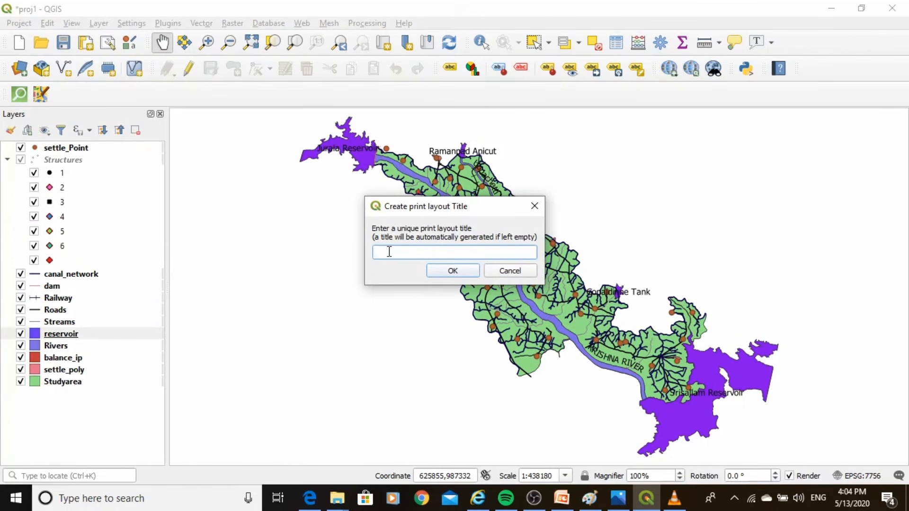
text(MAP)
text(Jurala)
click(451, 273)
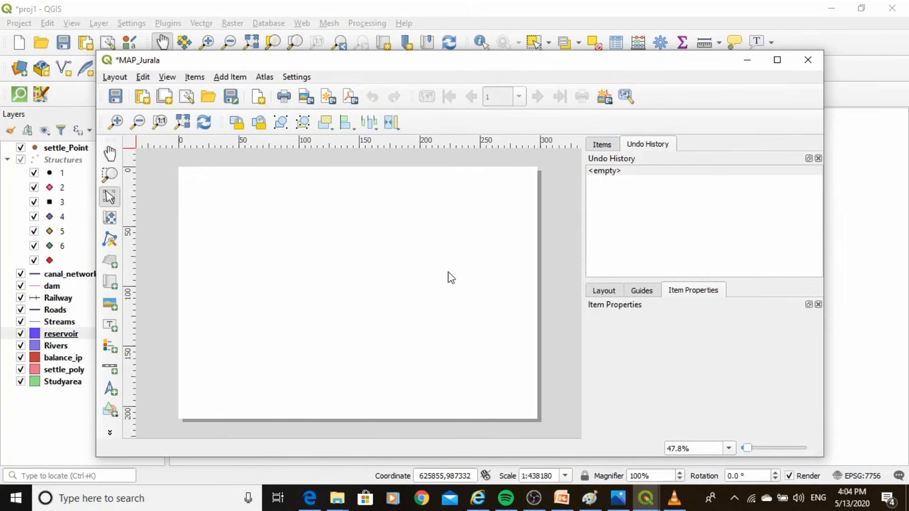
click(776, 67)
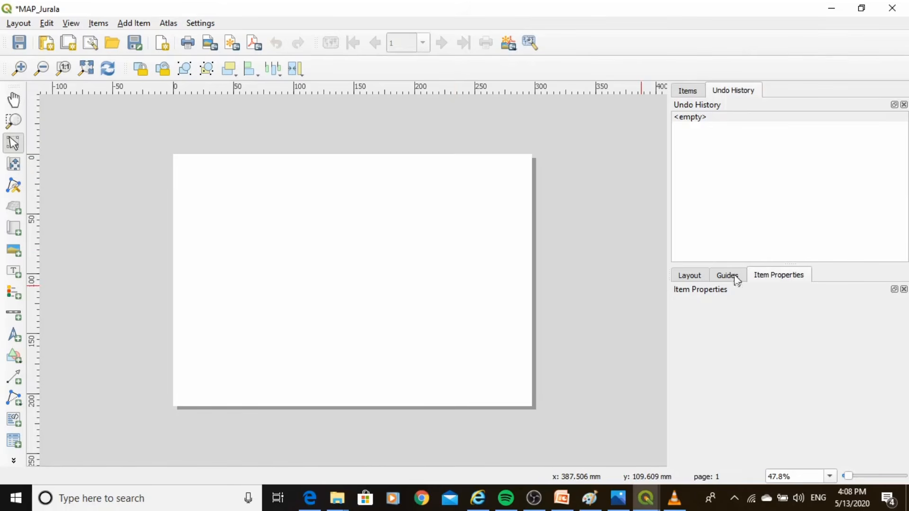
Set the layout's page size to A0 and fit the full page in view
click(680, 275)
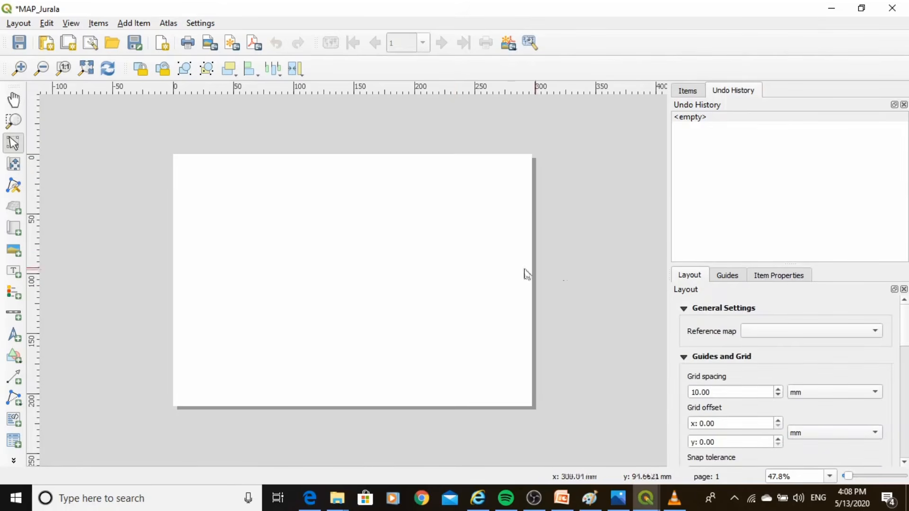
right_click(453, 266)
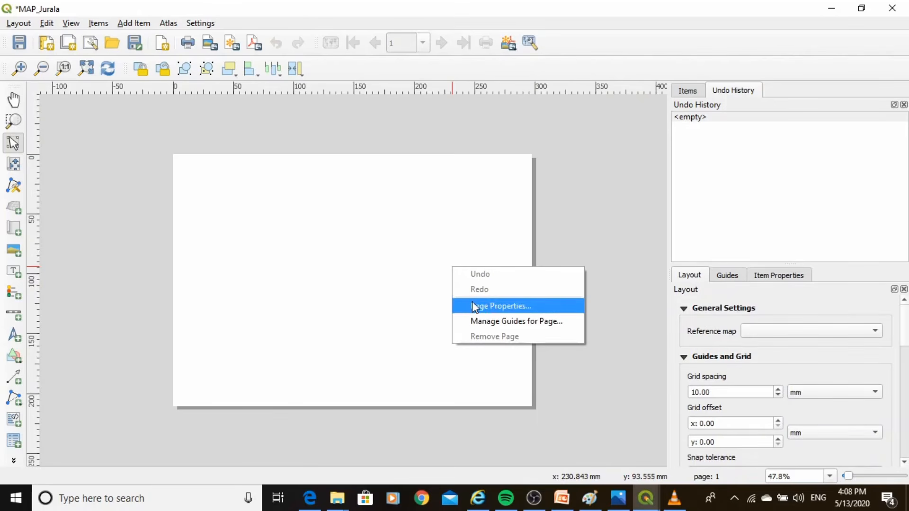
click(497, 307)
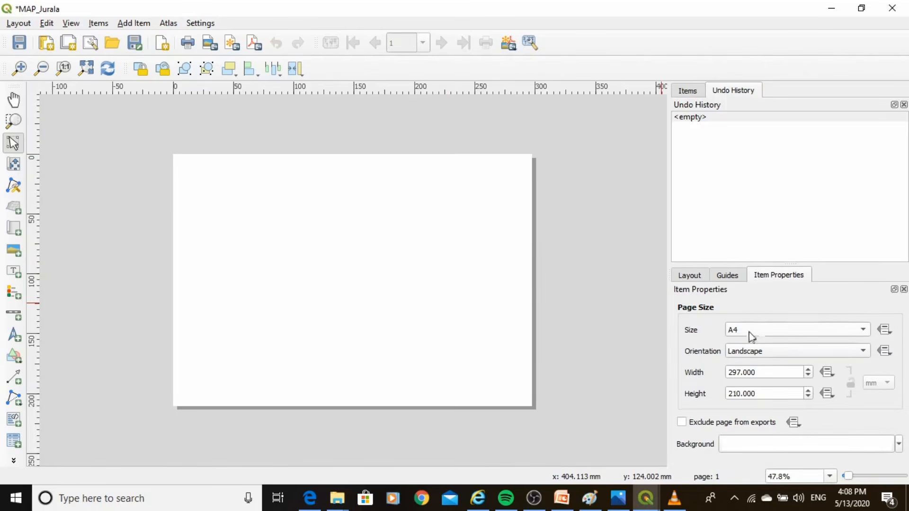
click(859, 331)
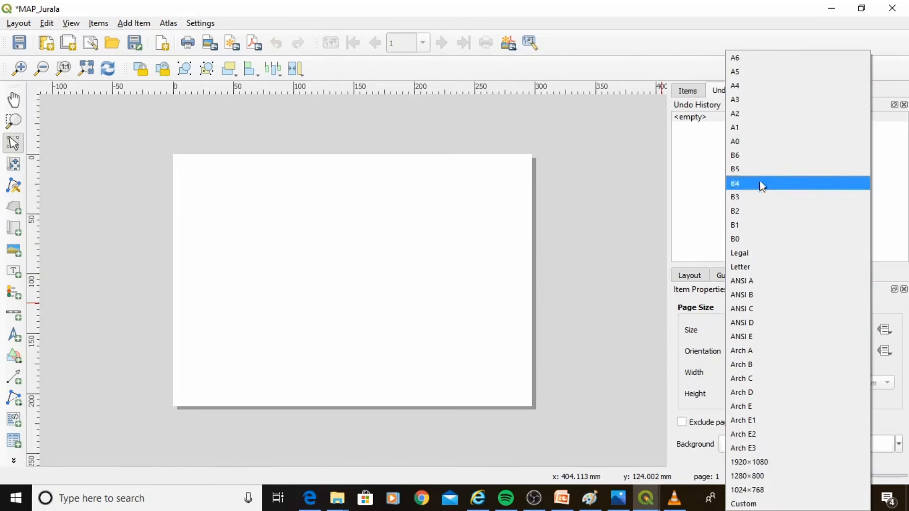
click(759, 143)
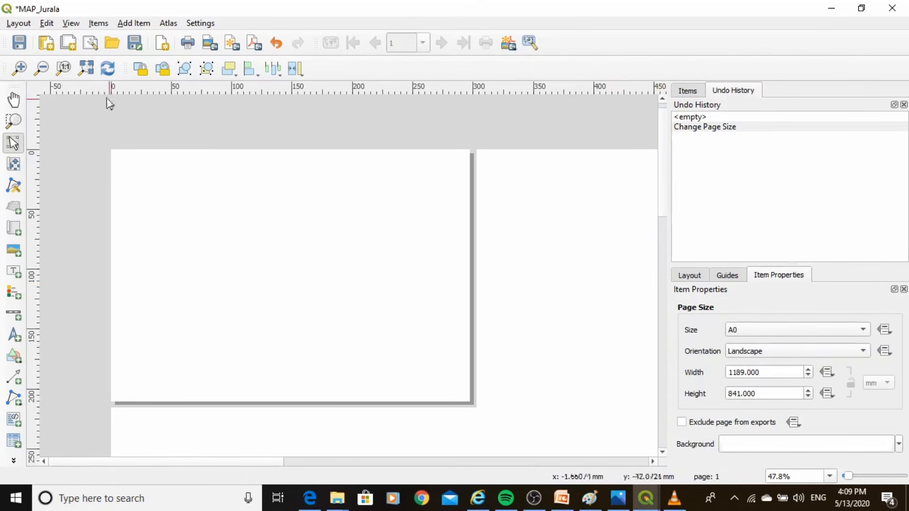
click(86, 69)
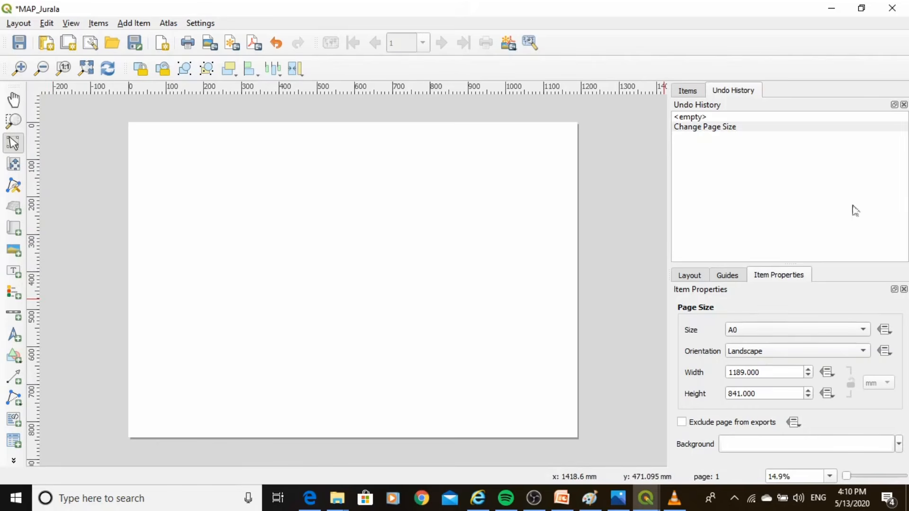
click(682, 277)
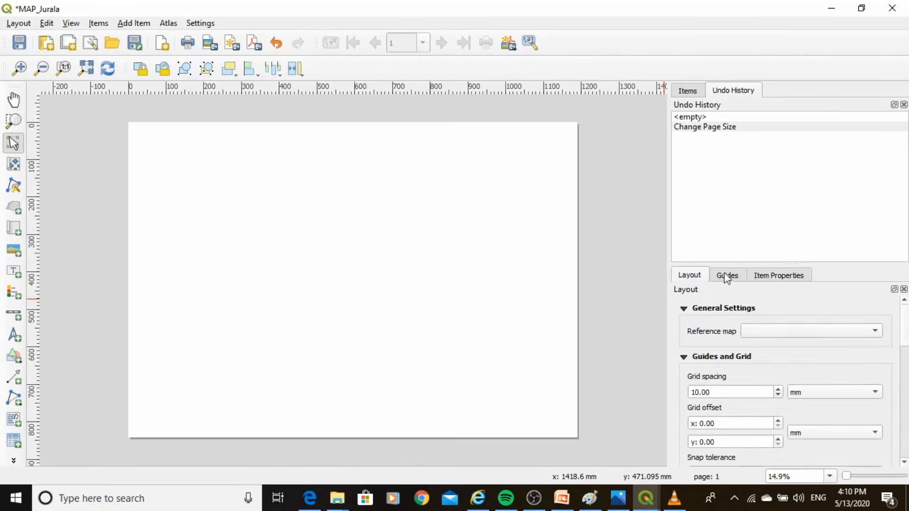
click(727, 276)
click(765, 278)
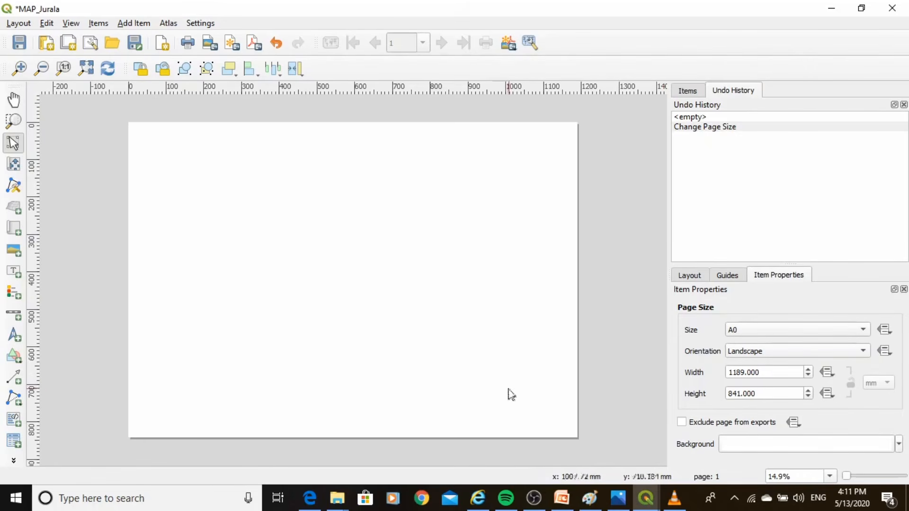
Add a map covering most of the page and set its scale to 75000
click(14, 229)
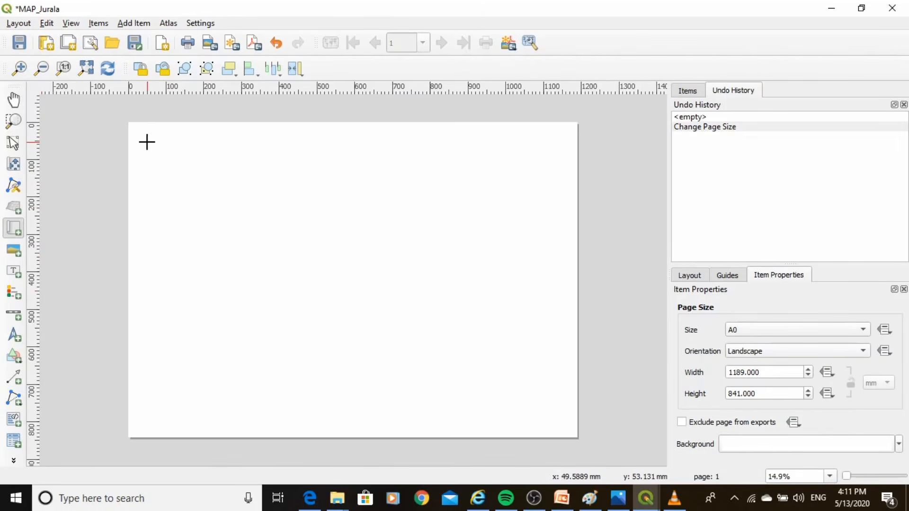
drag(145, 143, 561, 390)
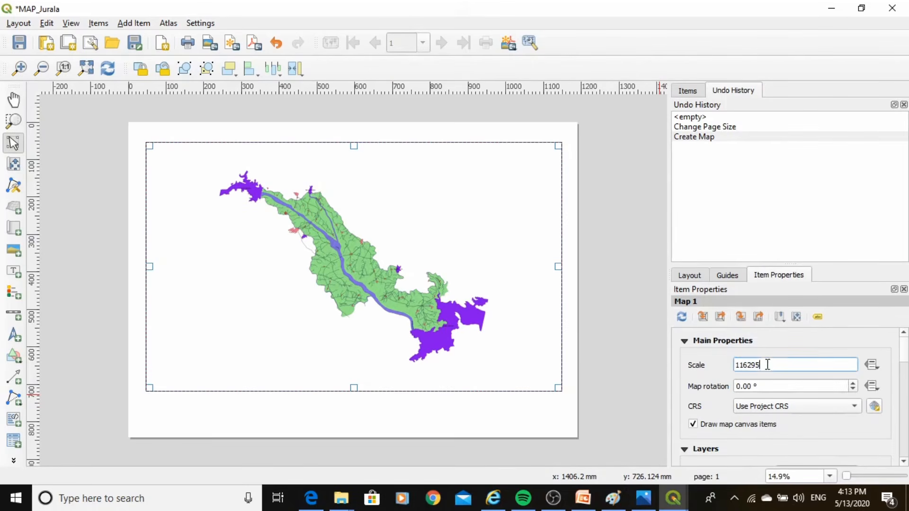
drag(767, 365, 733, 366)
text(75000)
key(Return)
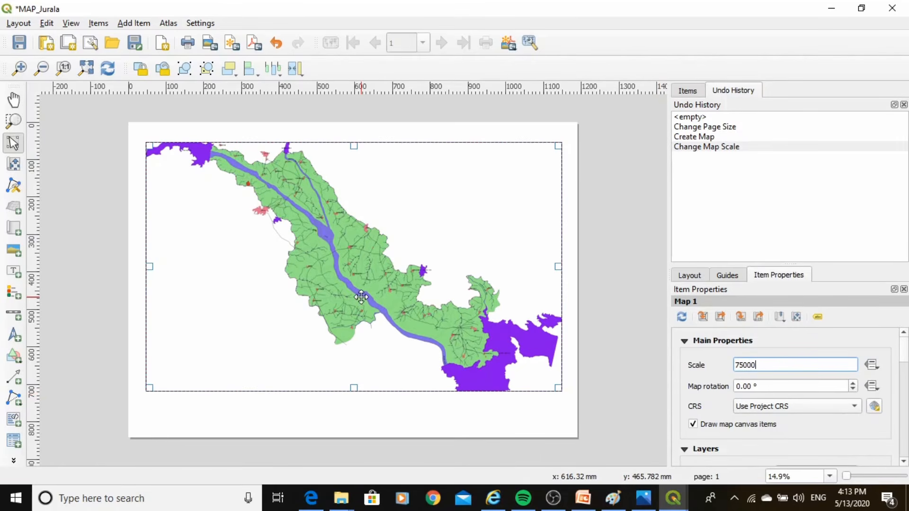
Shift the map item slightly up and left, and extend all four of its sides toward the page edges
drag(365, 296, 356, 295)
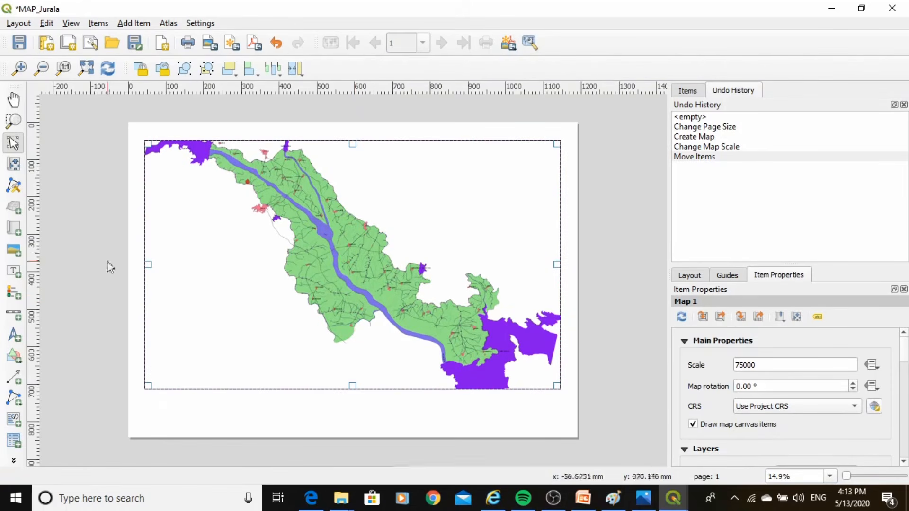
drag(144, 264, 138, 264)
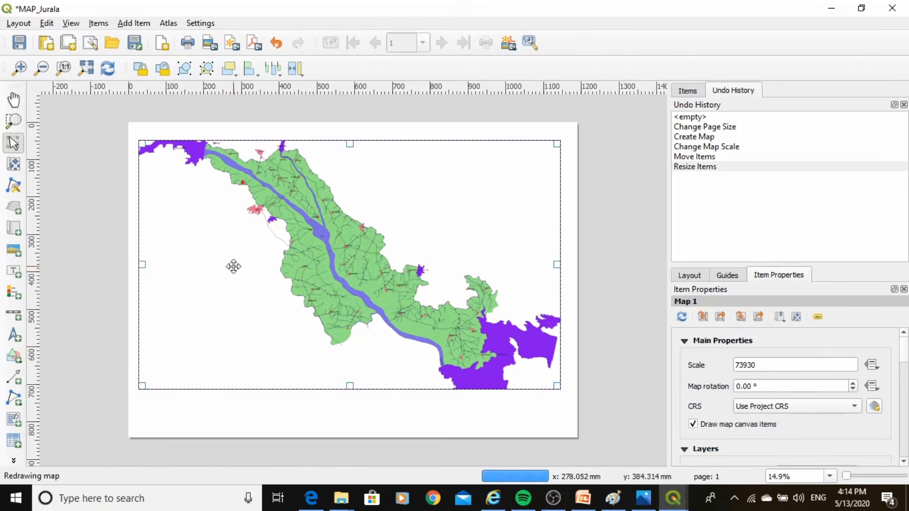
drag(350, 144, 349, 132)
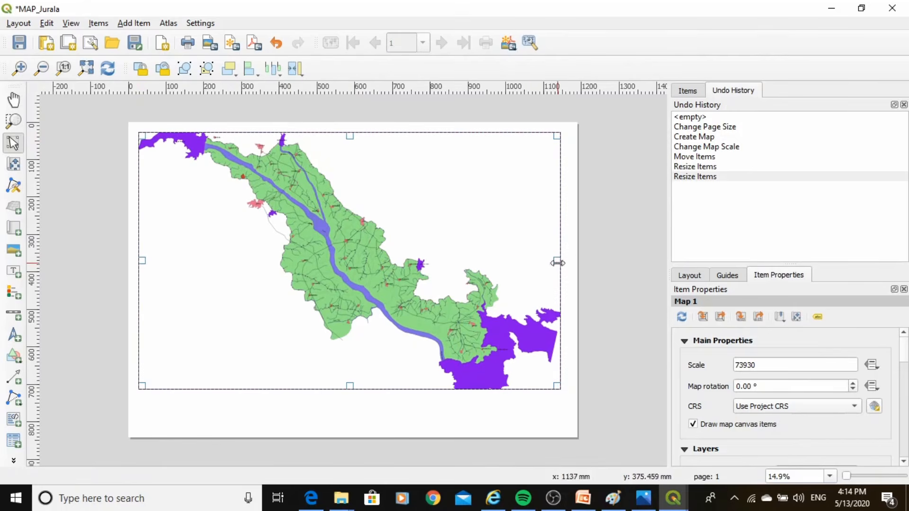
drag(557, 260, 564, 263)
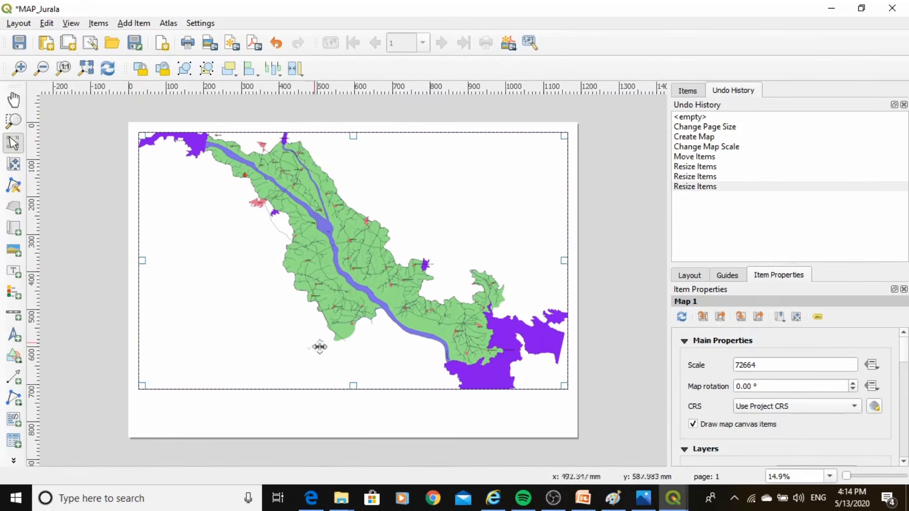
drag(351, 389, 352, 404)
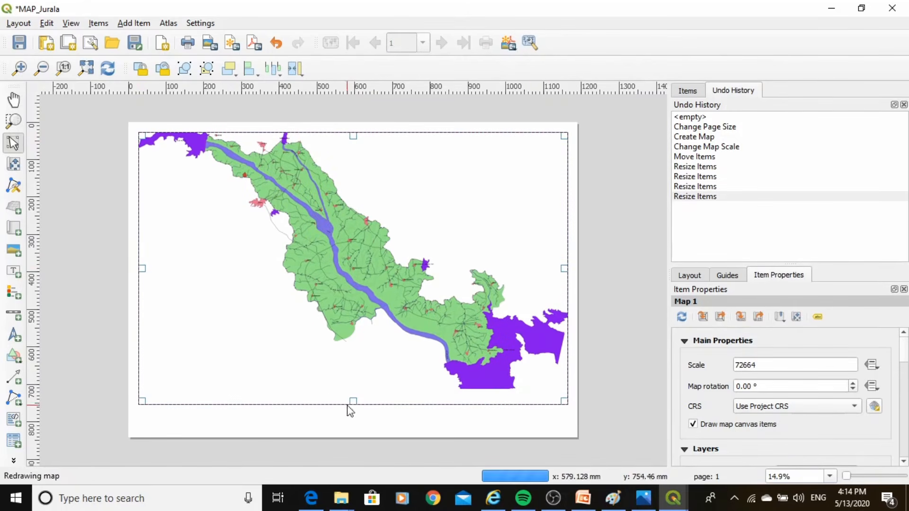
Set the map's scale to 75000 and nudge the map content slightly right and down inside its item
double_click(764, 365)
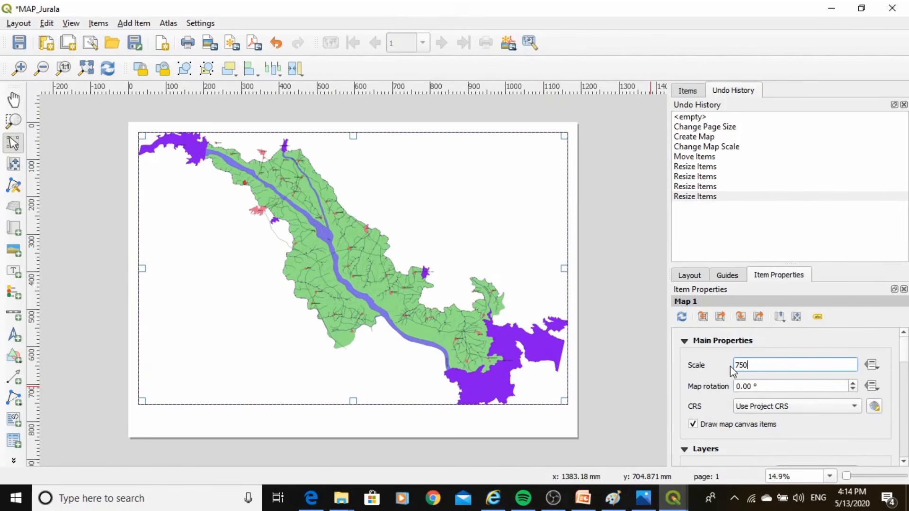
key(Return)
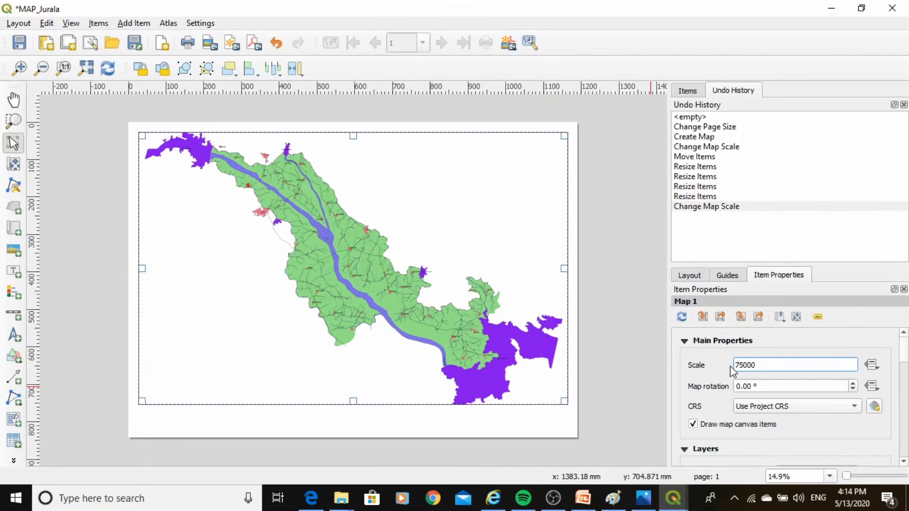
click(14, 166)
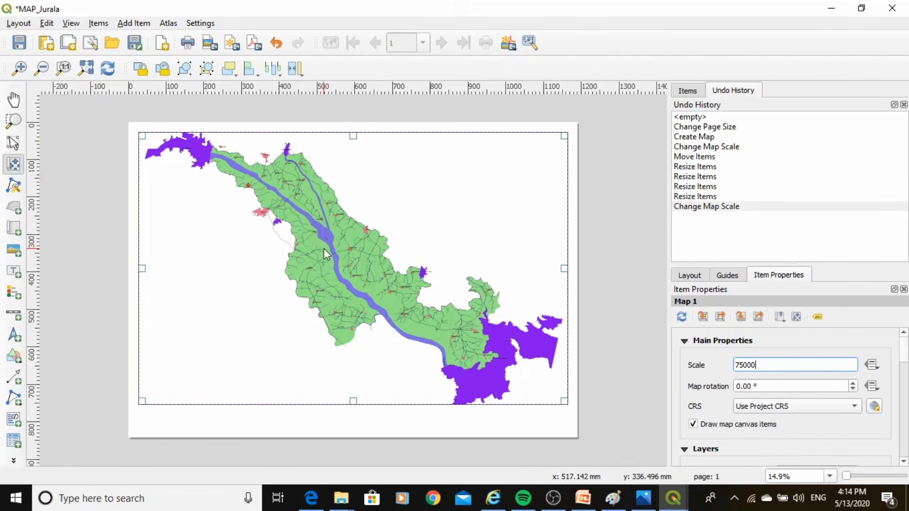
mouse_move(324, 249)
mouse_down()
mouse_move(308, 228)
mouse_move(332, 241)
mouse_move(339, 181)
mouse_move(353, 262)
mouse_move(350, 246)
mouse_move(326, 251)
mouse_up()
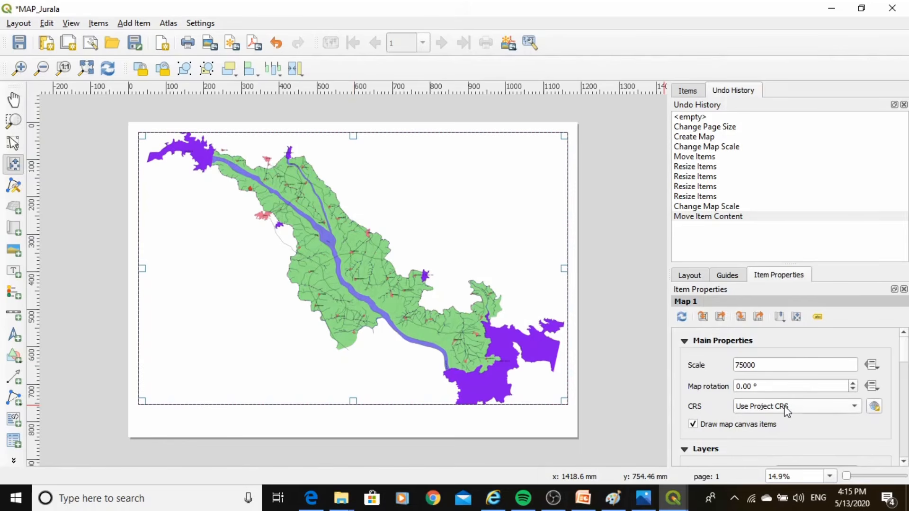
Assign the WGS 84 (EPSG:4326) coordinate reference system to the map item
click(874, 407)
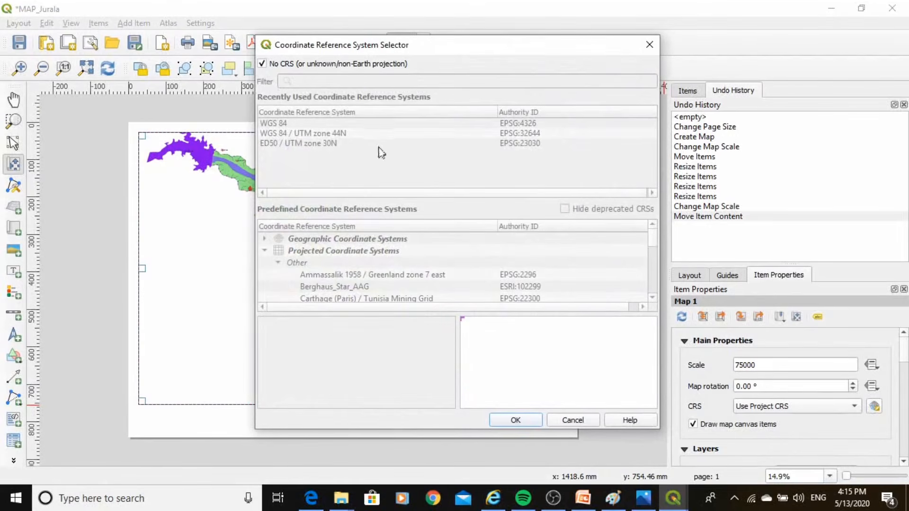
click(262, 64)
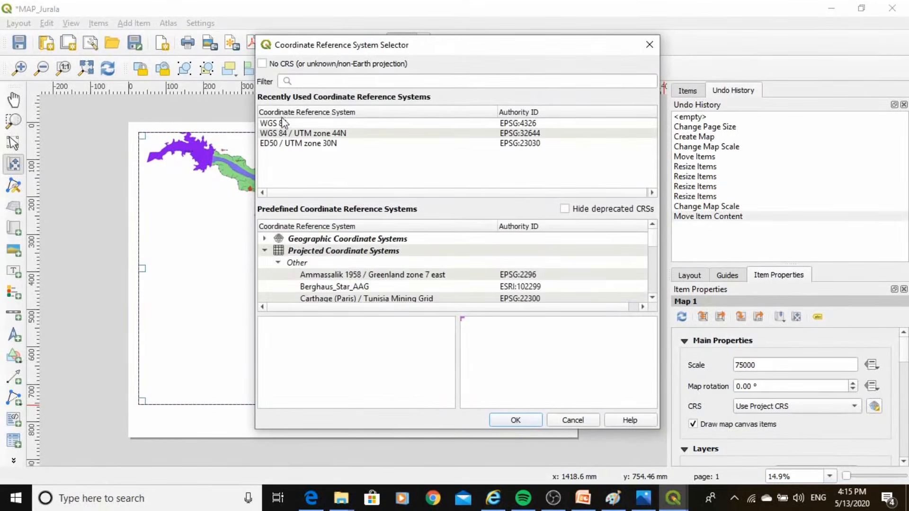
click(283, 123)
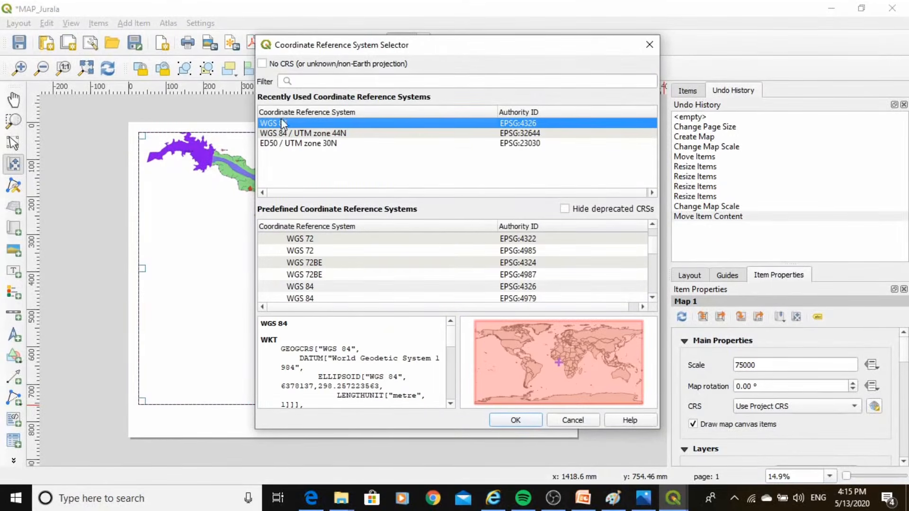
click(514, 419)
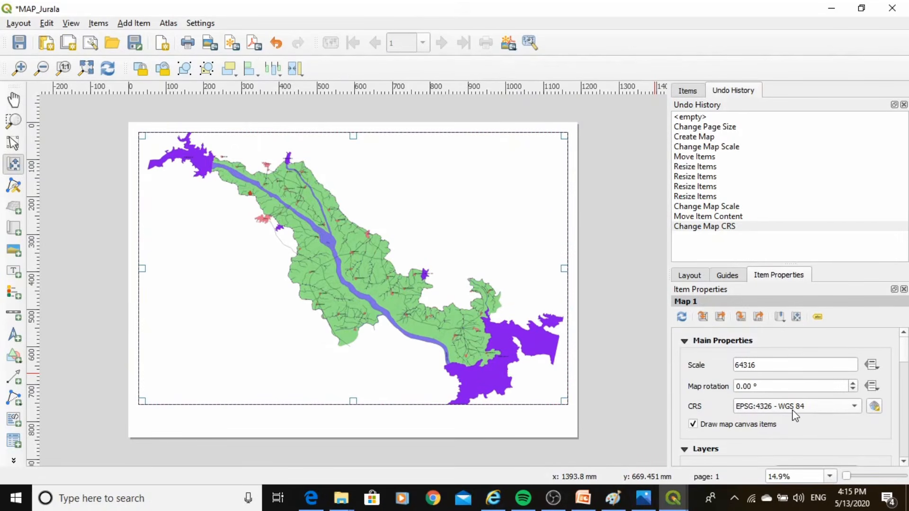
Reset the map scale to 75000 after the CRS change and shift the map content slightly up inside its item
mouse_move(795, 416)
drag(782, 366, 729, 369)
text(75000)
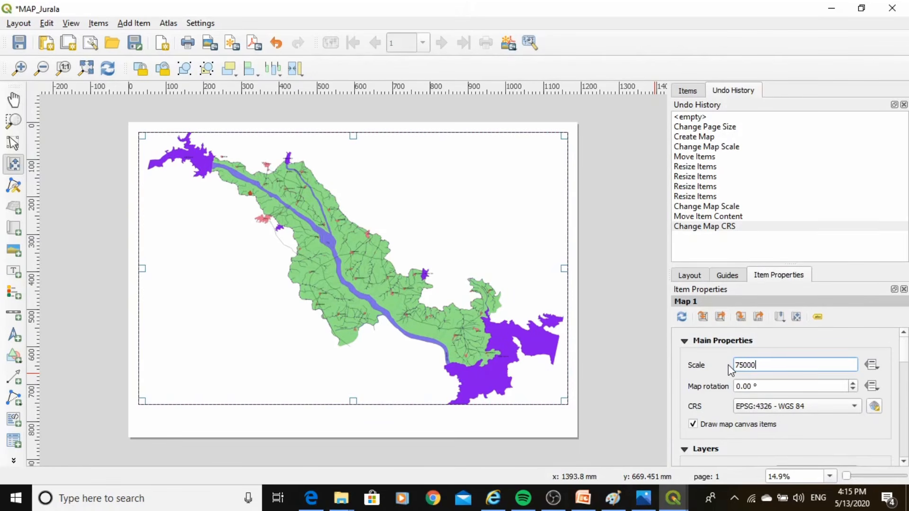
key(Return)
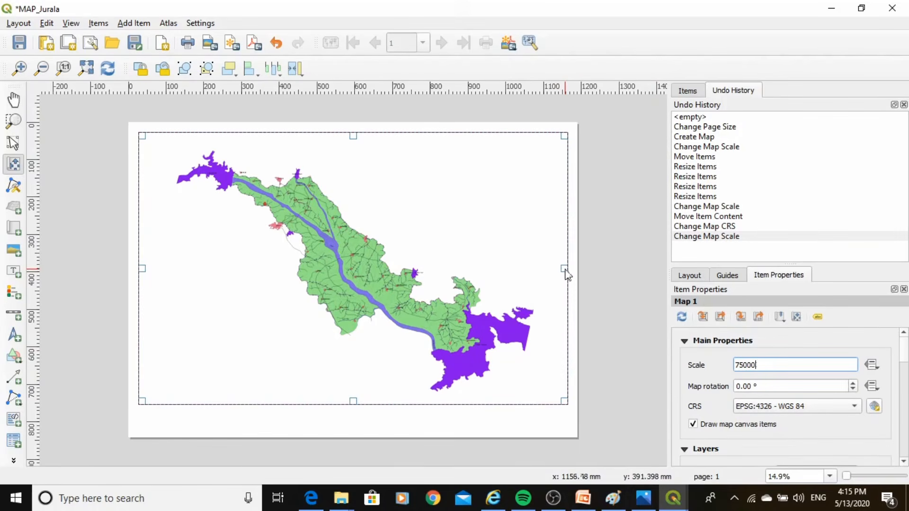
click(143, 274)
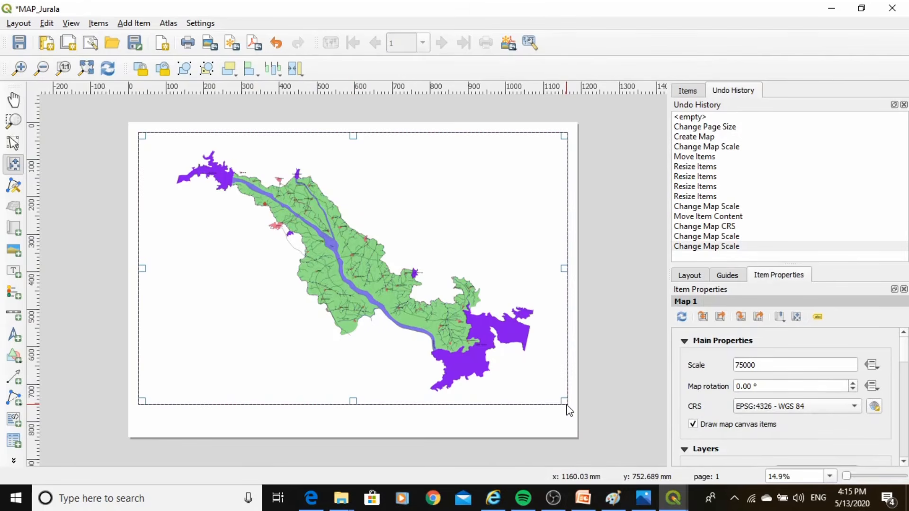
drag(564, 405, 563, 403)
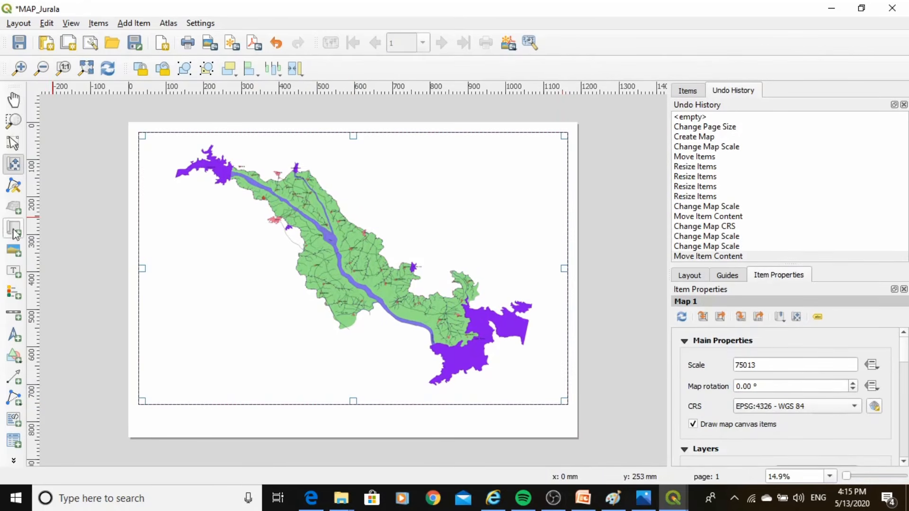
Pull all four sides of the map item slightly inward to leave wider margins around it on the page
click(13, 142)
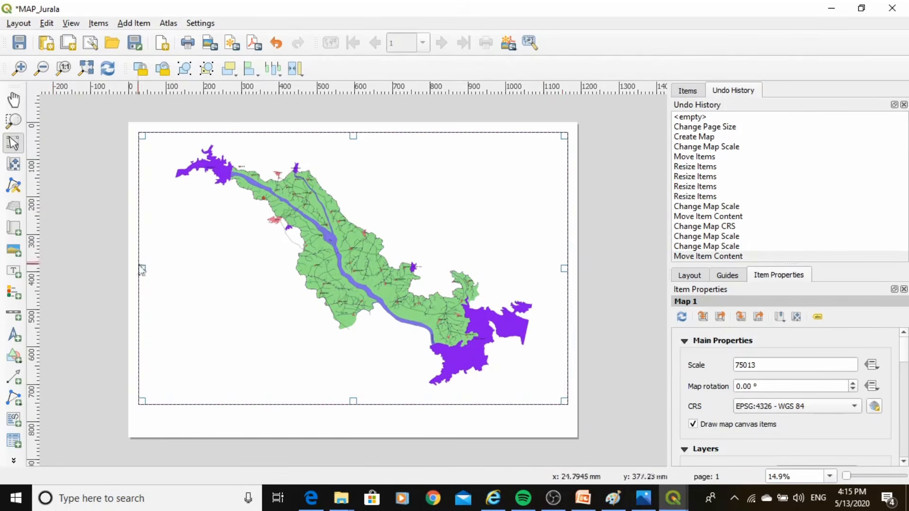
drag(141, 270, 153, 269)
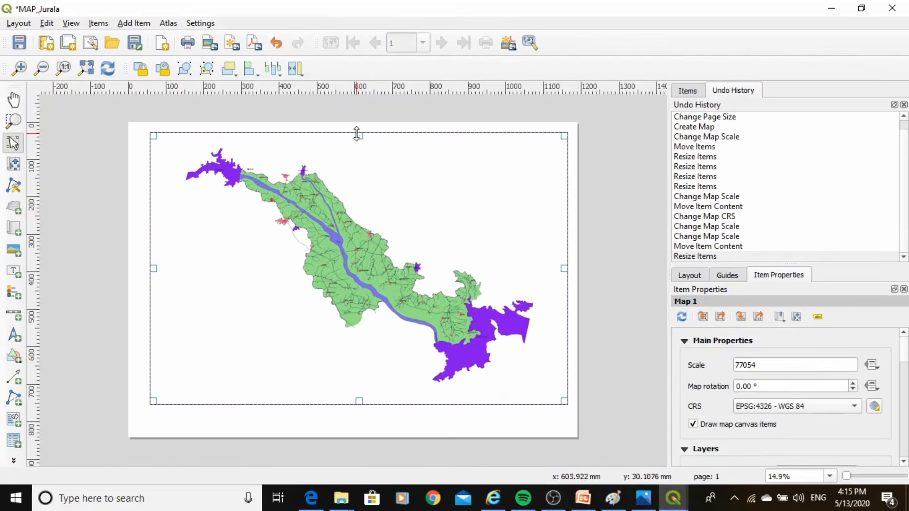
drag(357, 134, 357, 147)
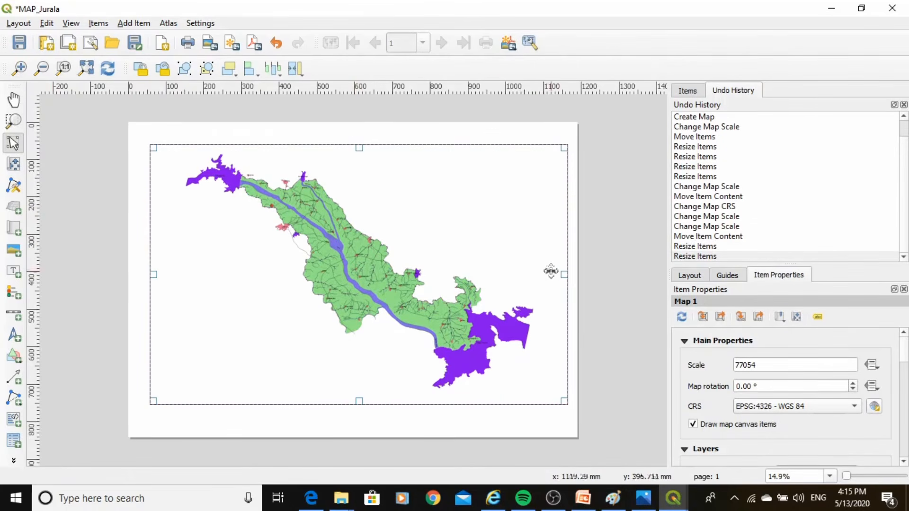
drag(562, 274, 555, 277)
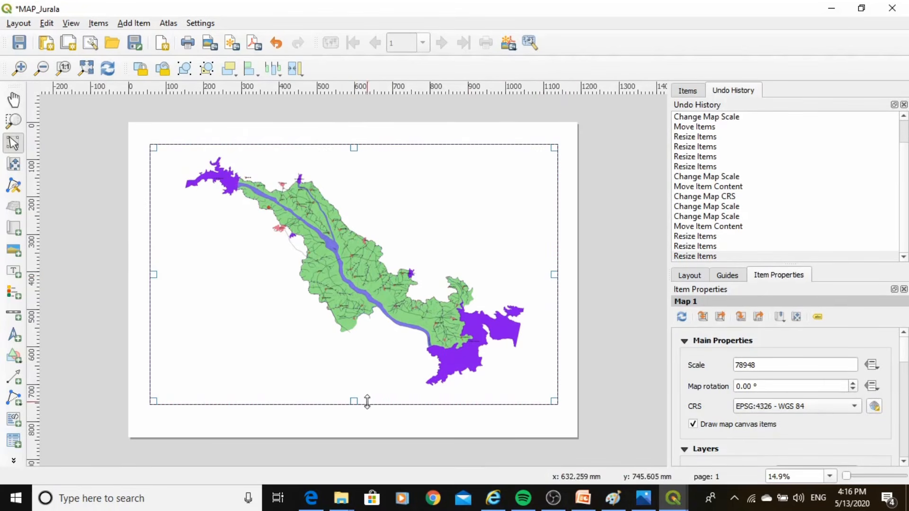
drag(355, 401, 356, 394)
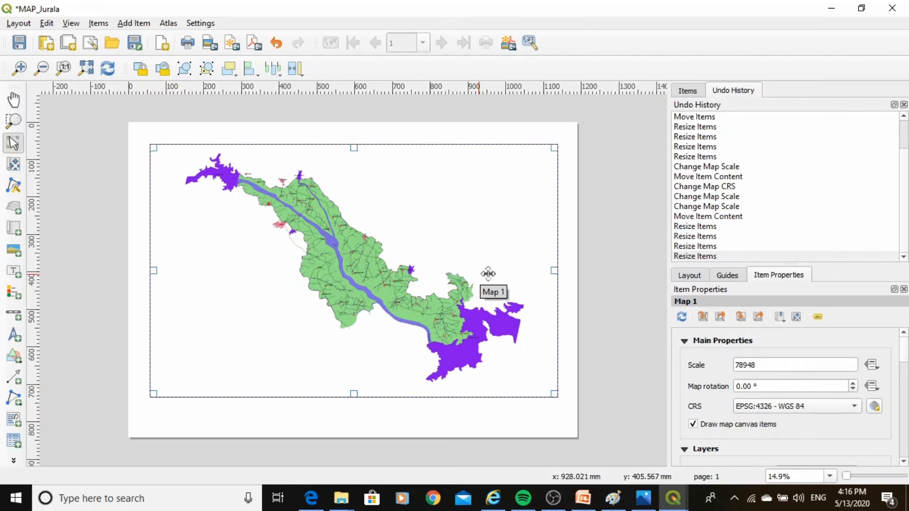
Set the resized map item's scale back to 75000
drag(766, 365, 741, 367)
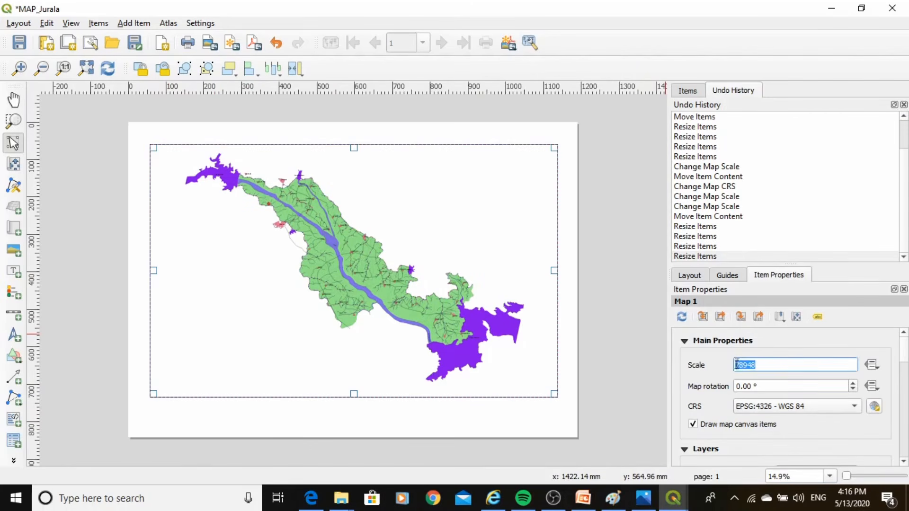
text(250)
key(Return)
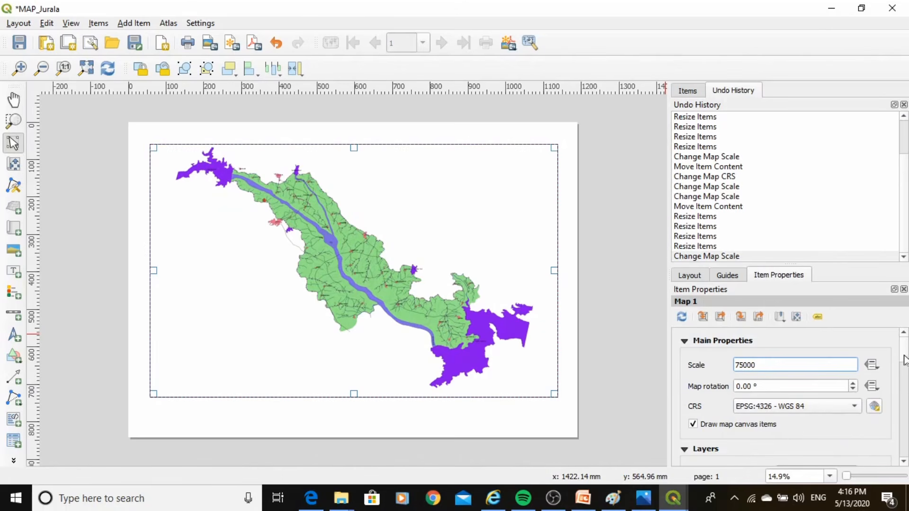
Enable a frame around the map item and set its thickness to 0.80 mm
scroll(904, 374, down, 5)
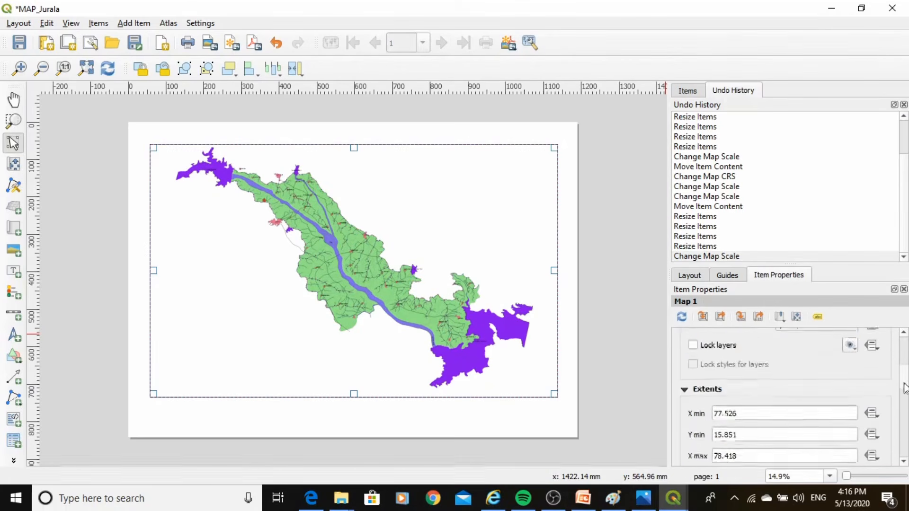
scroll(903, 398, down, 3)
scroll(901, 406, down, 3)
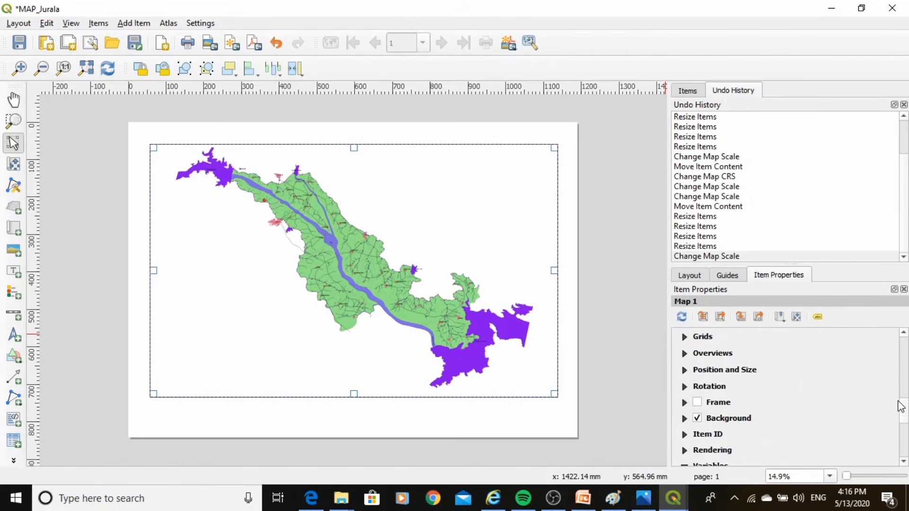
click(697, 401)
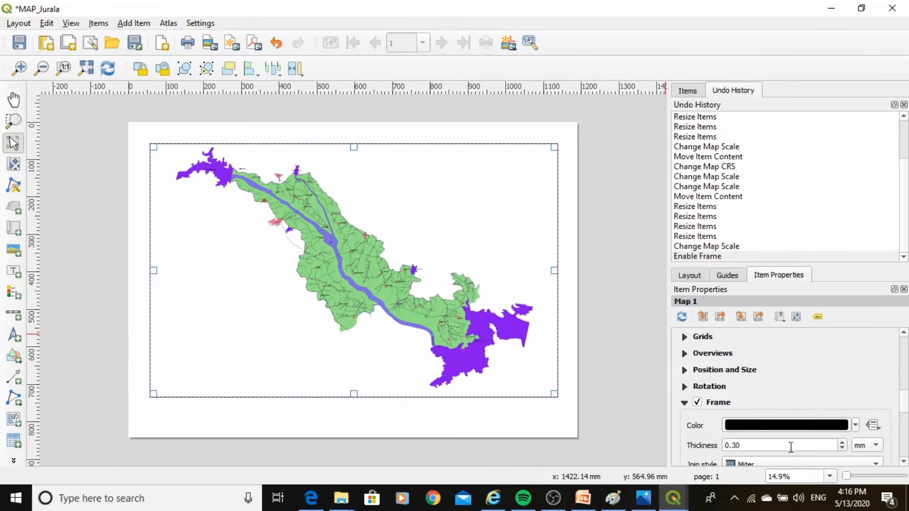
click(841, 444)
click(842, 445)
click(841, 444)
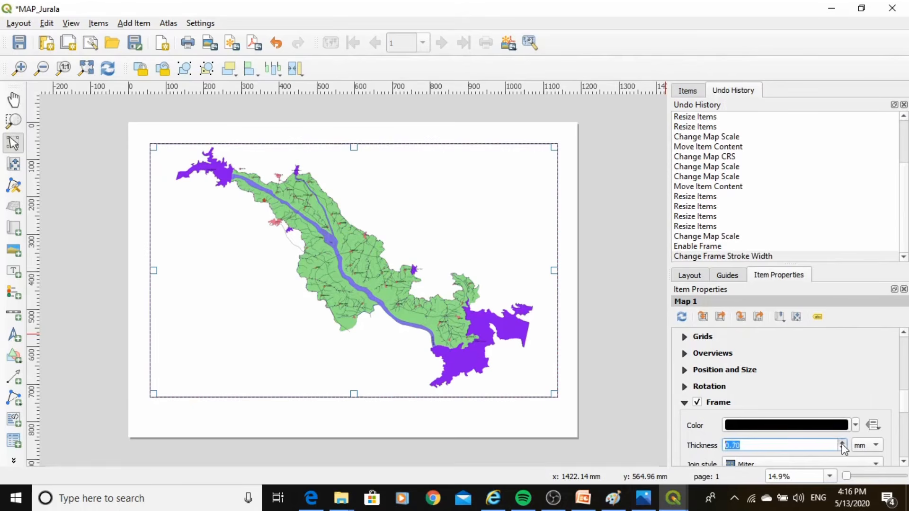
click(841, 444)
click(842, 444)
click(908, 403)
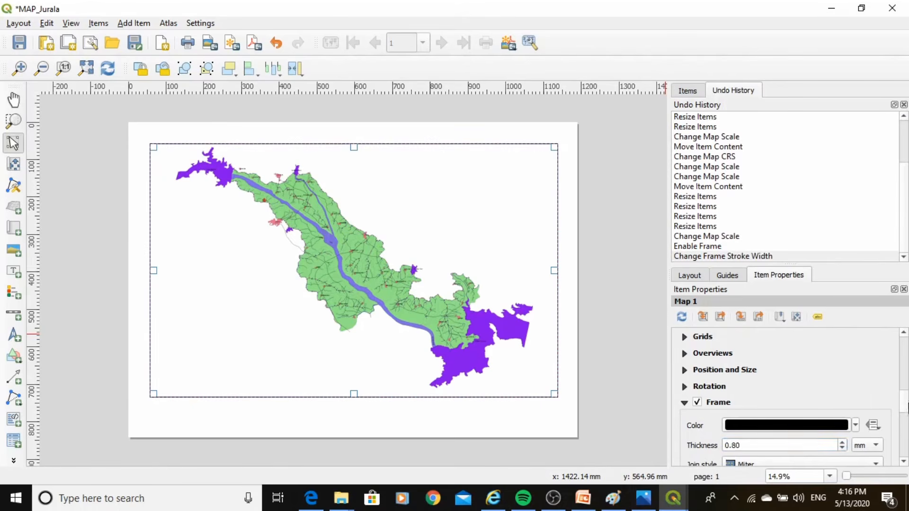
Add a grid to the map item and open that grid's properties for modification
scroll(822, 398, down, 2)
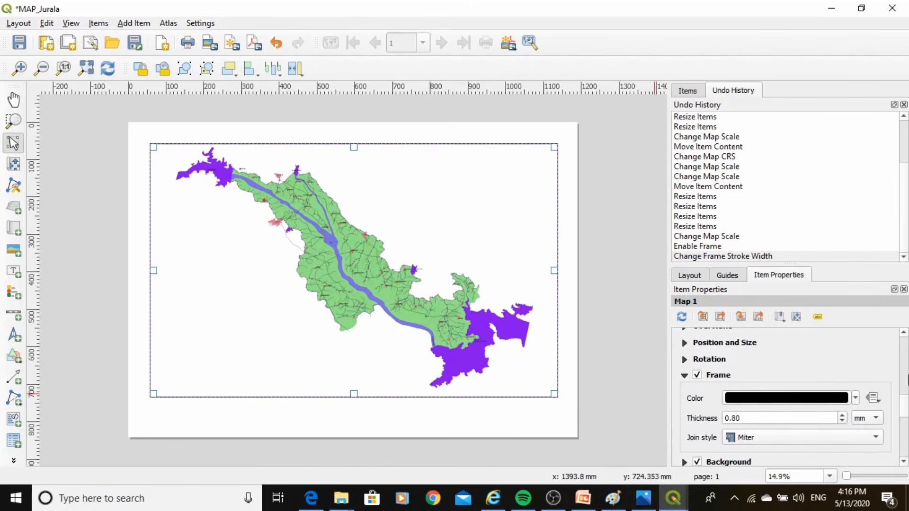
scroll(903, 393, up, 2)
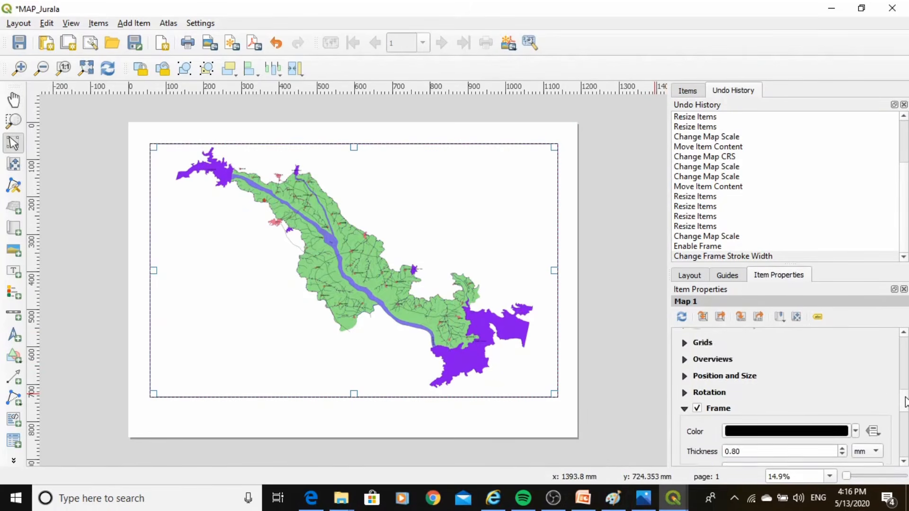
scroll(904, 402, down, 1)
scroll(904, 403, up, 3)
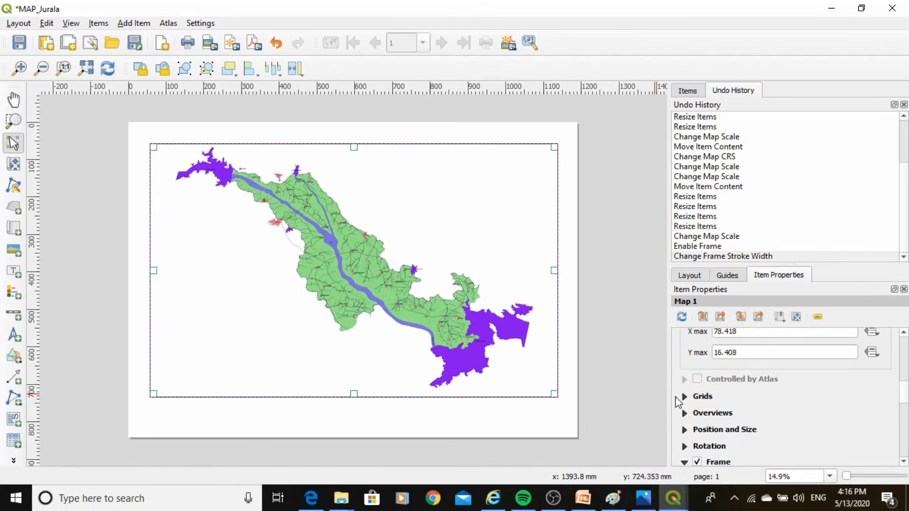
click(685, 398)
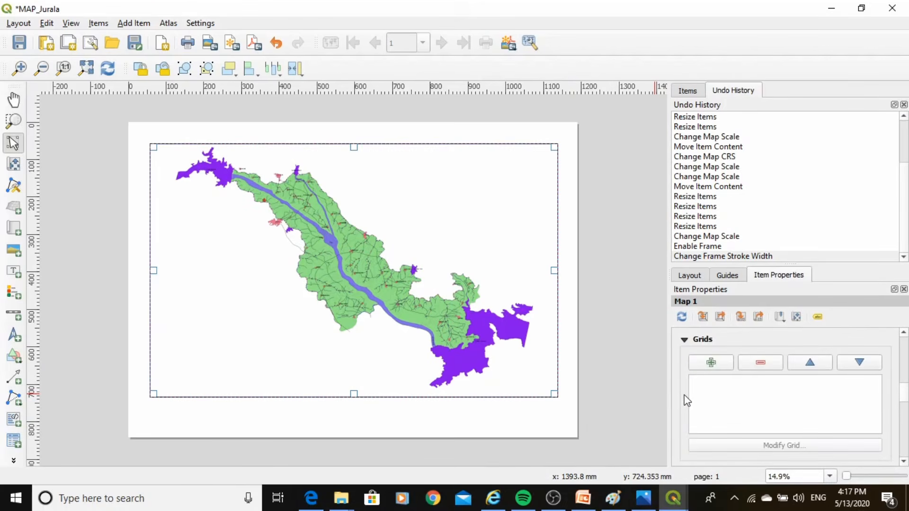
click(710, 363)
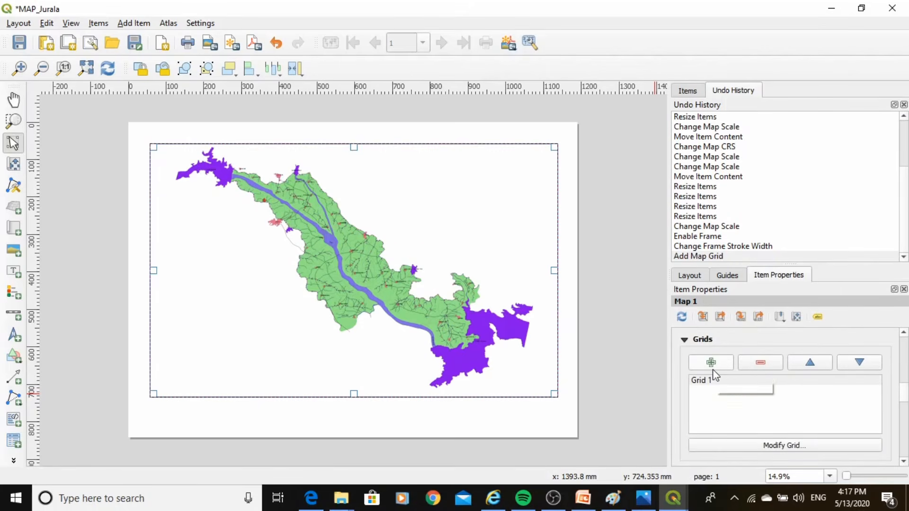
click(703, 381)
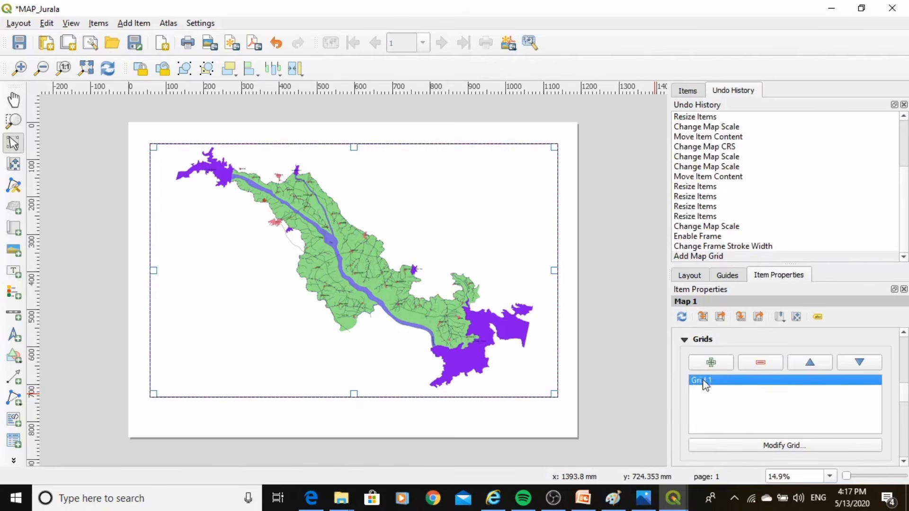
click(773, 447)
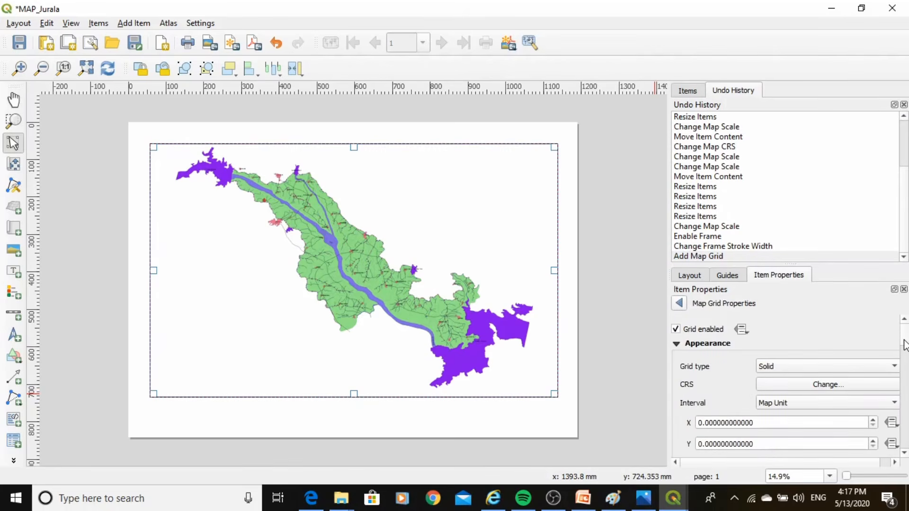
Choose Solid as the type of the new map grid
scroll(905, 345, down, 1)
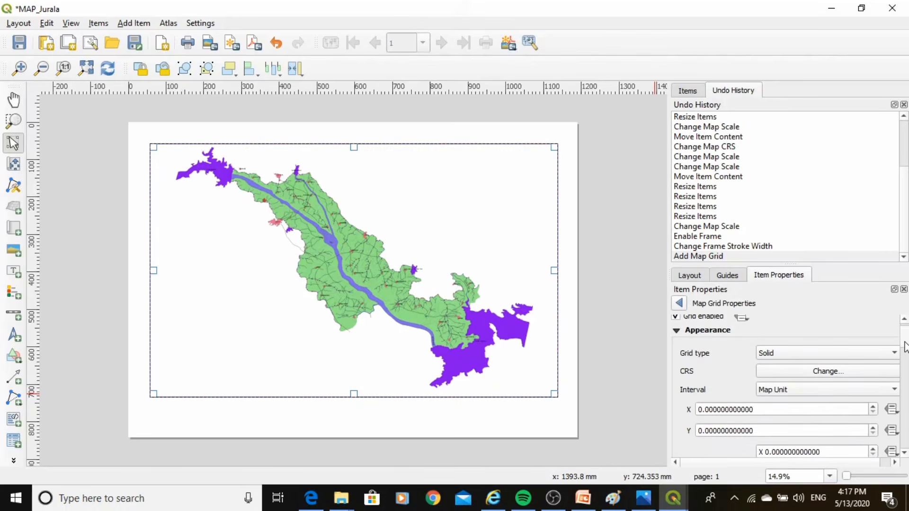
scroll(906, 345, up, 1)
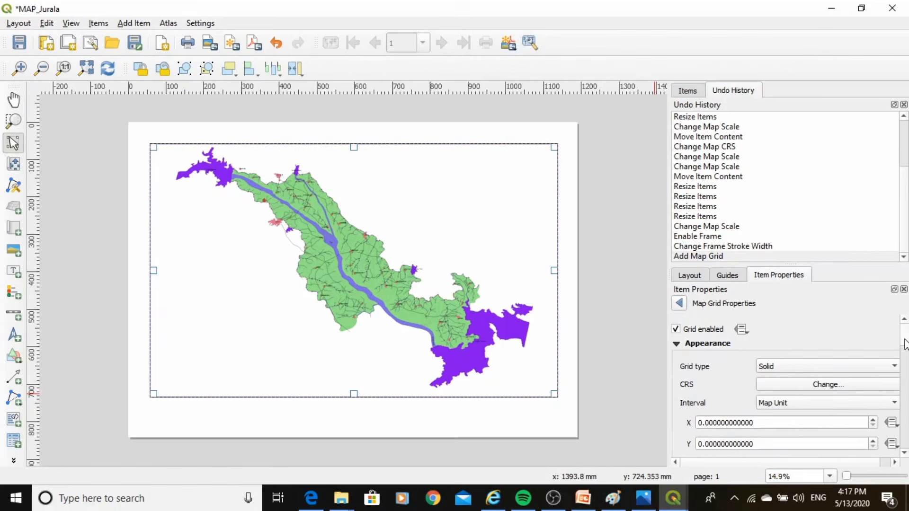
click(828, 373)
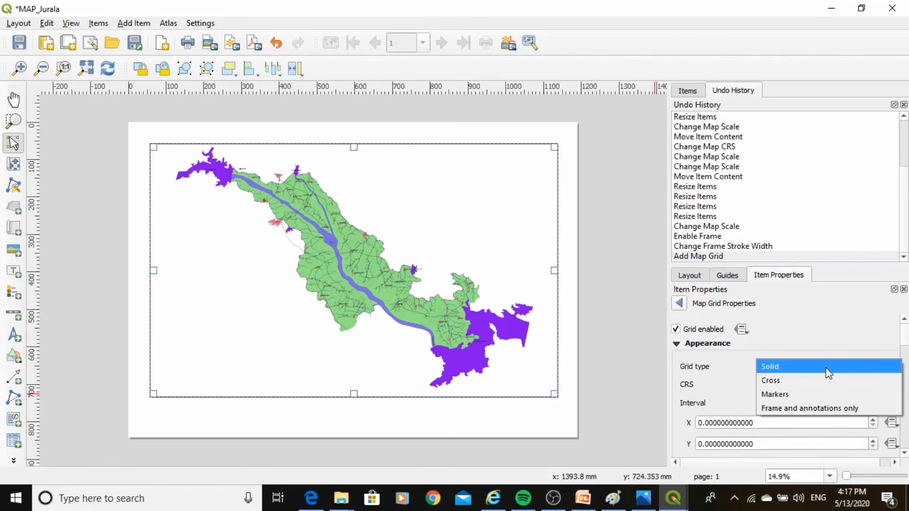
click(806, 368)
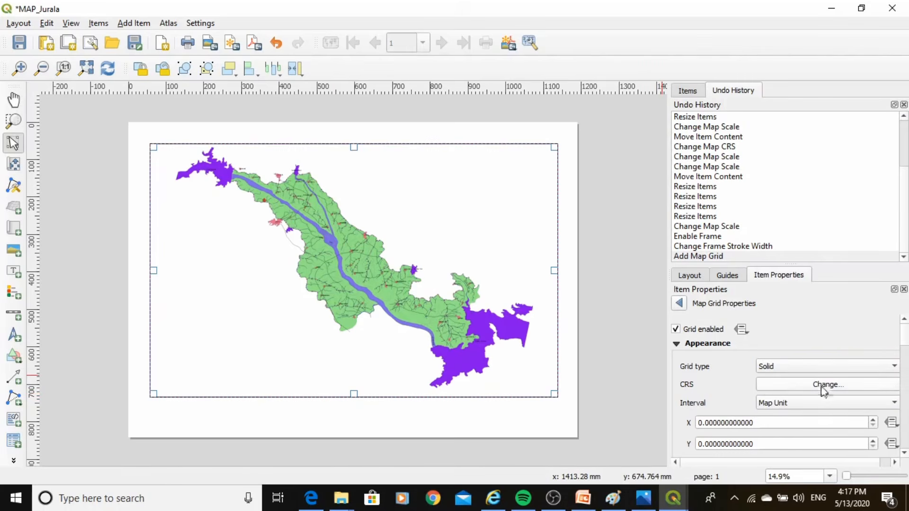
Keep the map grid type as Solid and set its interval to Fit Segment Width
click(805, 371)
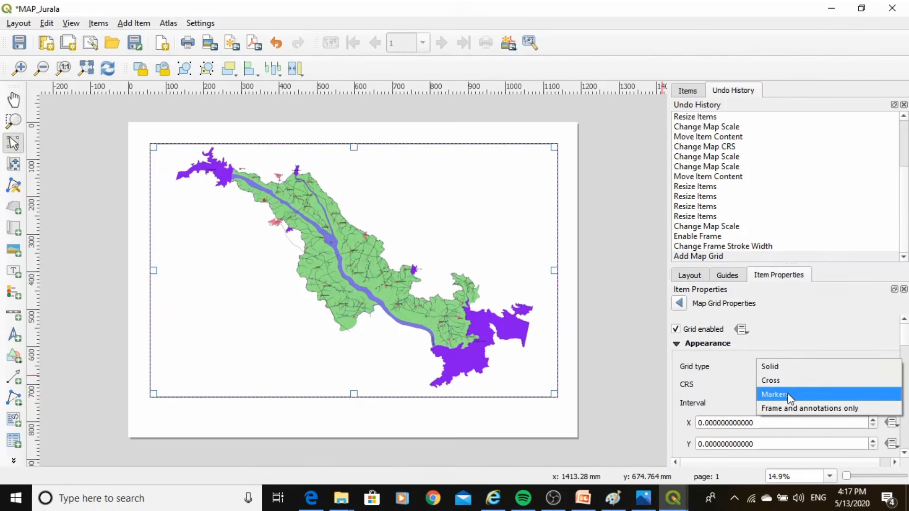
click(781, 367)
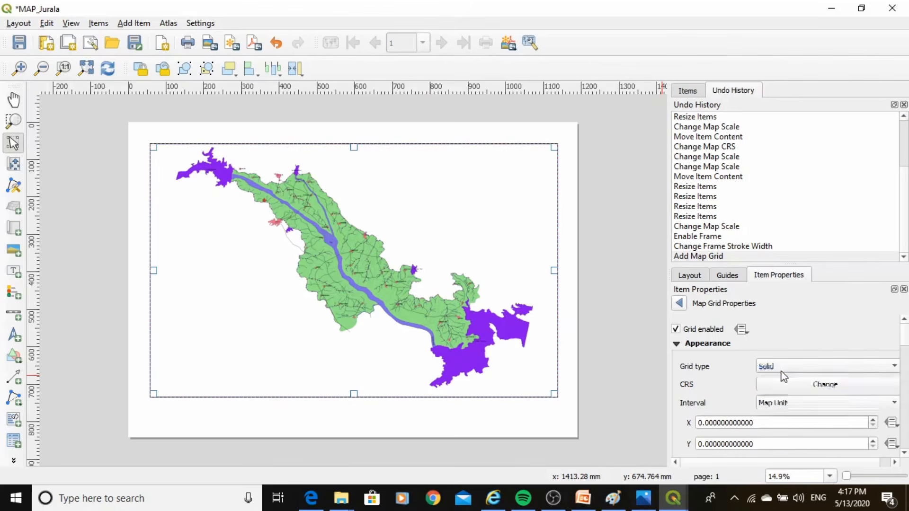
click(827, 405)
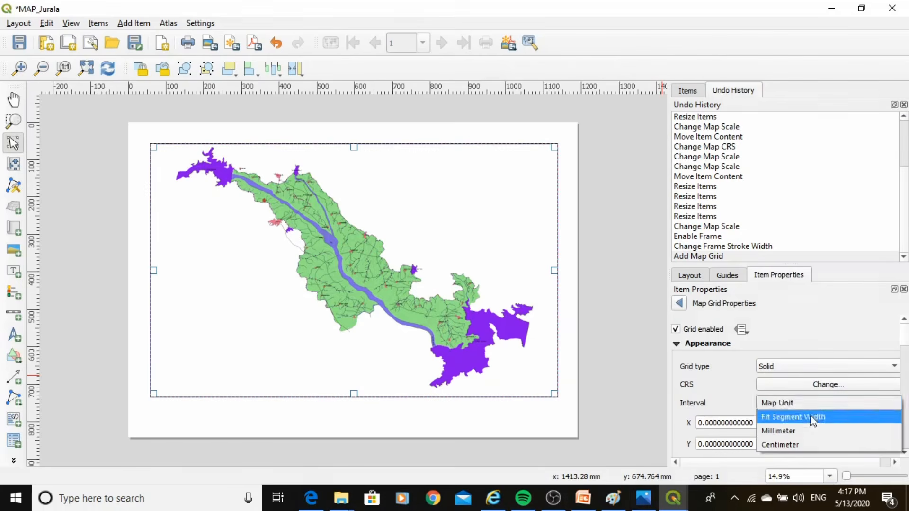
click(819, 416)
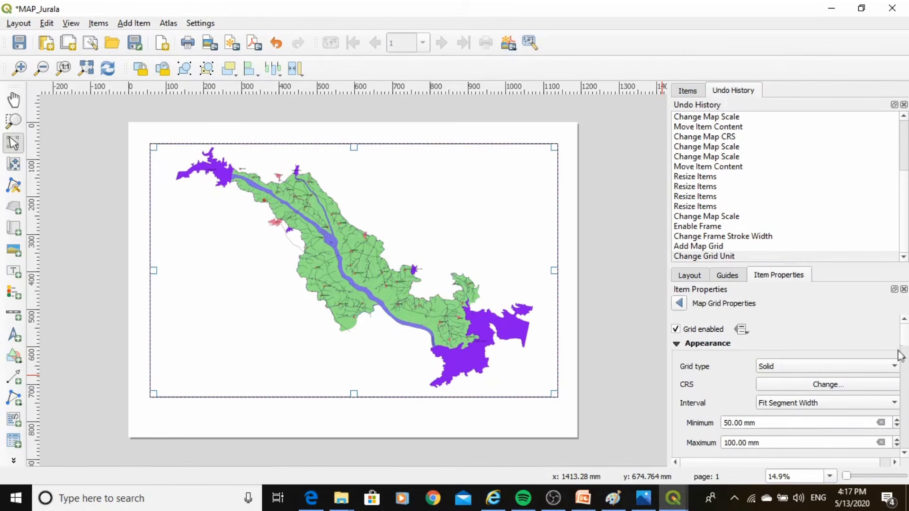
Assign WGS 84 (EPSG:4326) as the map grid's CRS and nudge the map item slightly on the page
click(827, 386)
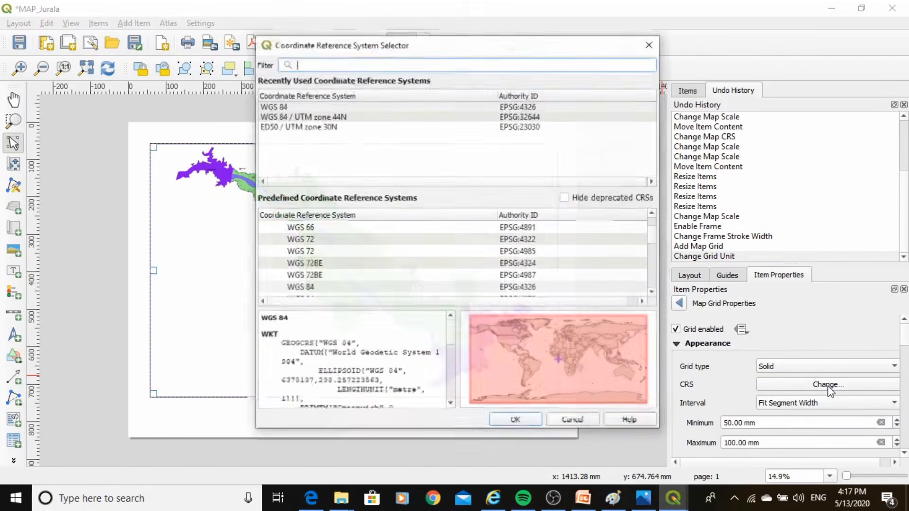
click(299, 109)
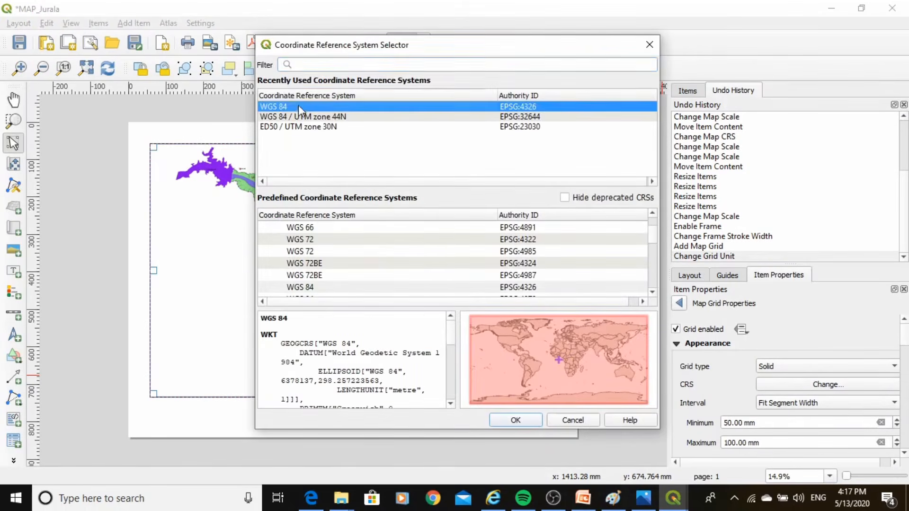
click(516, 420)
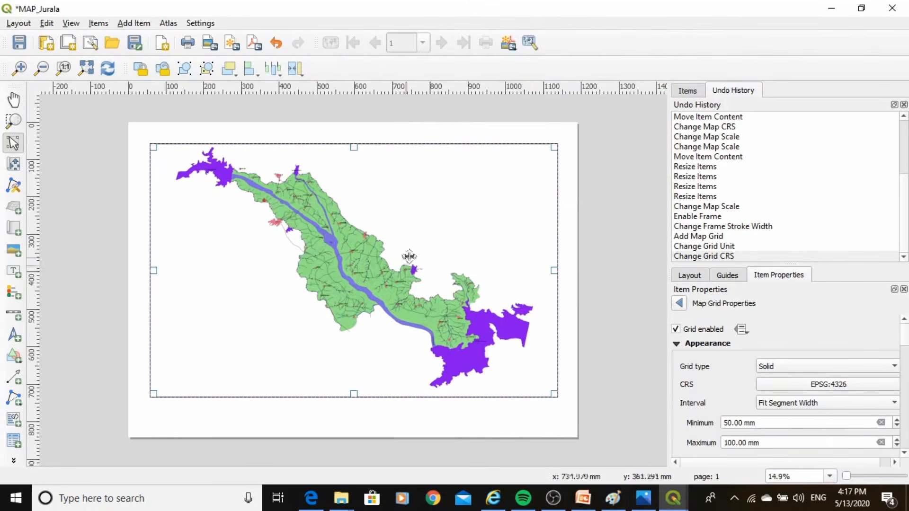
drag(433, 258, 431, 260)
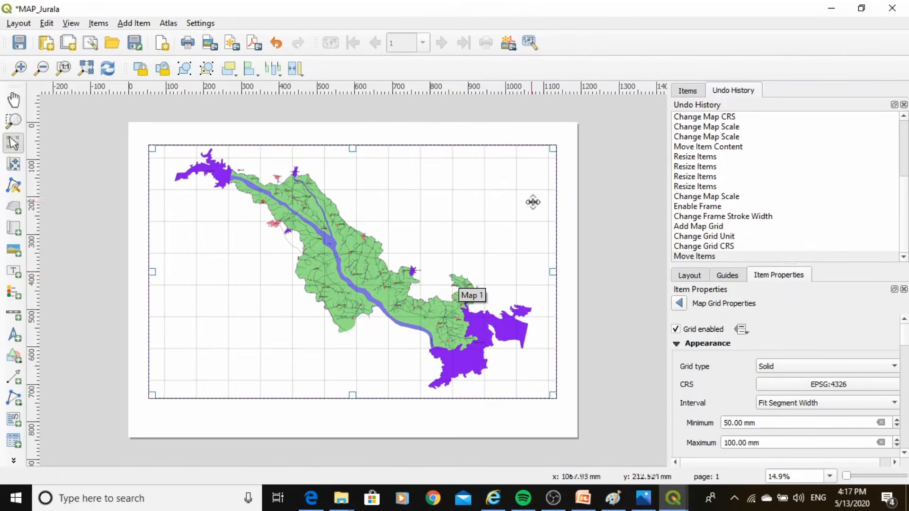
Try the Cross type for the map grid and switch the type back to Solid
click(811, 369)
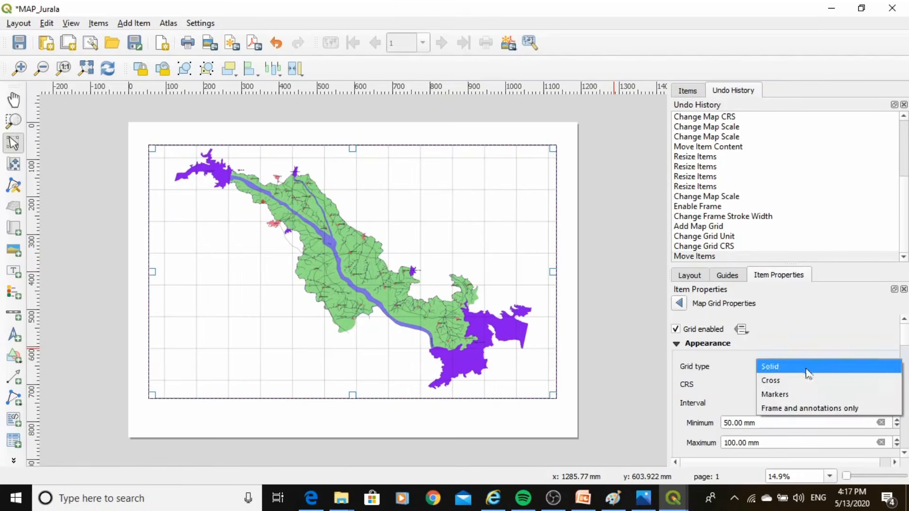
click(789, 382)
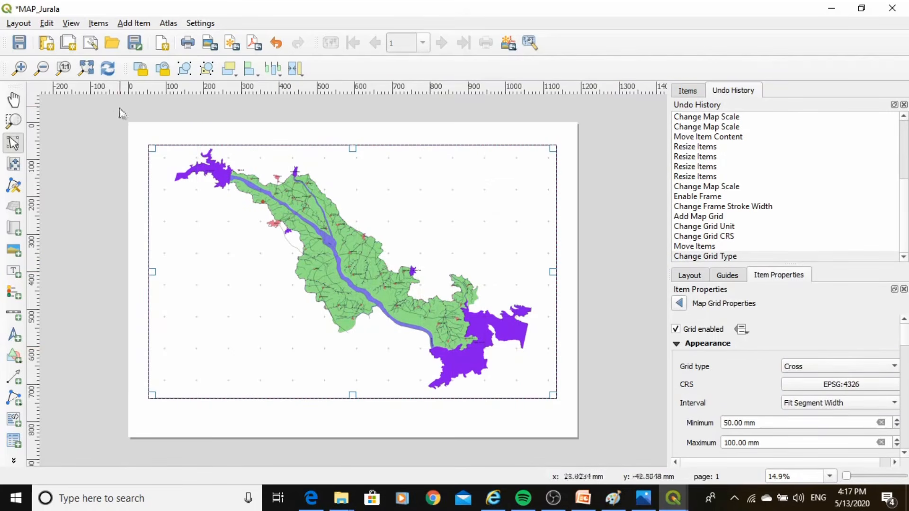
scroll(134, 133, up, 1)
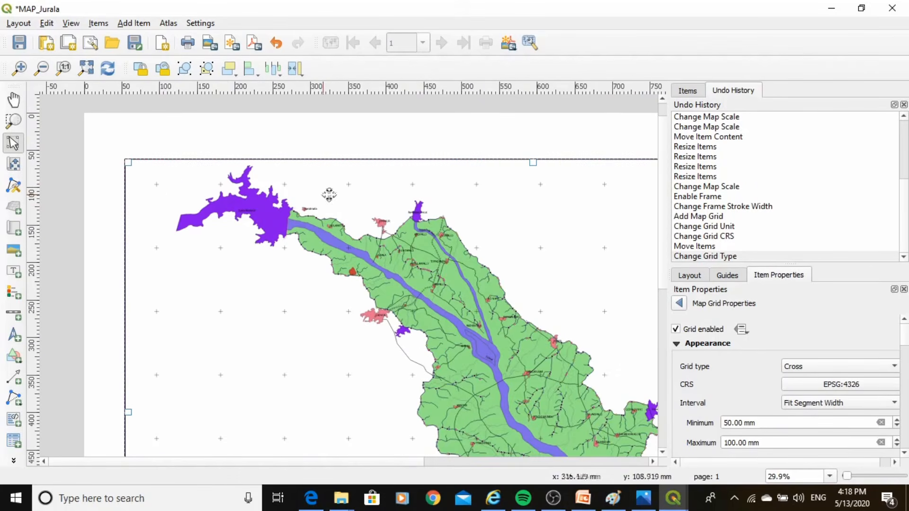
click(808, 367)
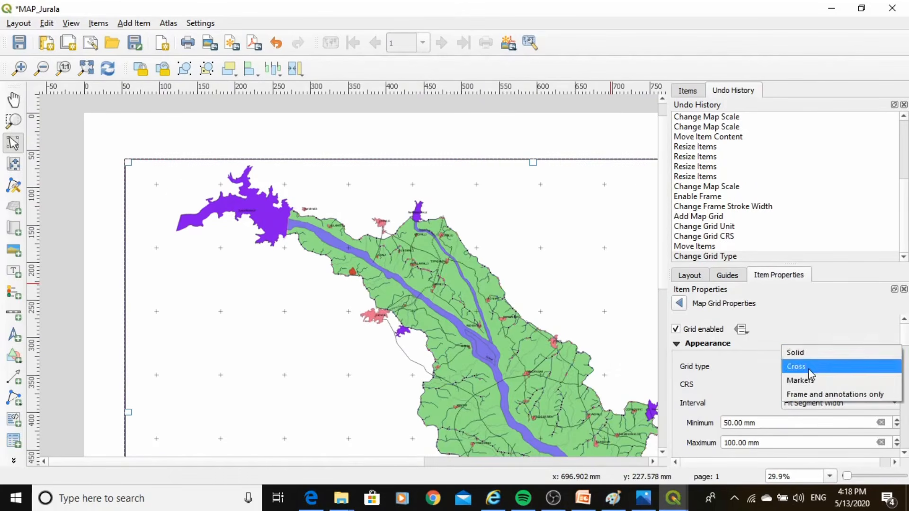
click(797, 352)
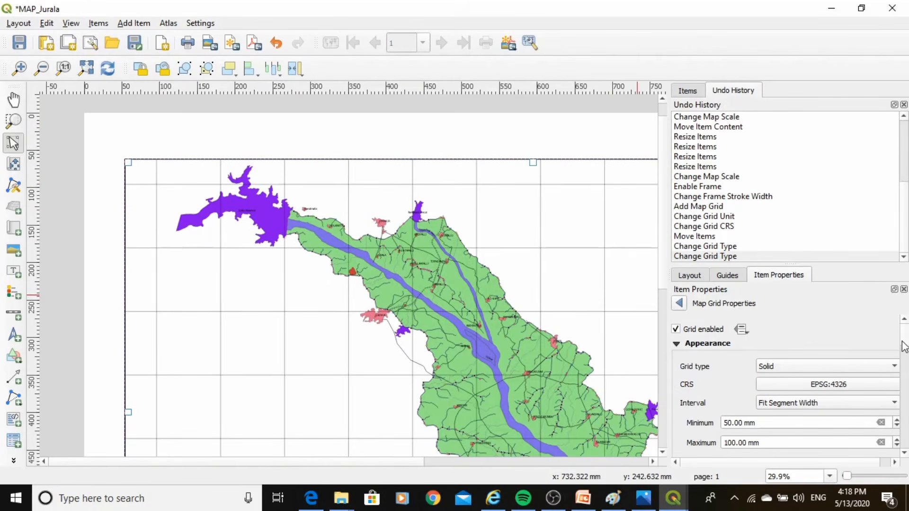
Enable drawing coordinates for the map grid and set their format to Degree, Minute, Second
scroll(904, 362, down, 3)
scroll(905, 362, down, 4)
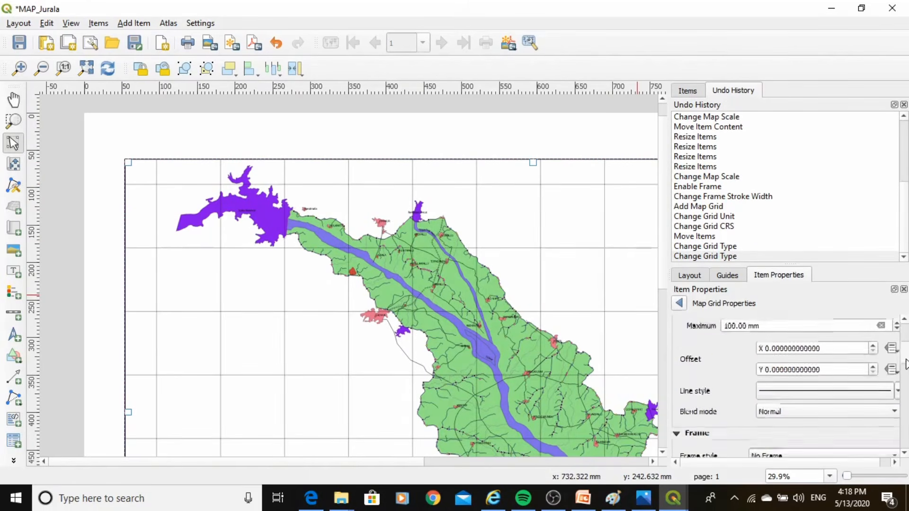
scroll(905, 373, down, 5)
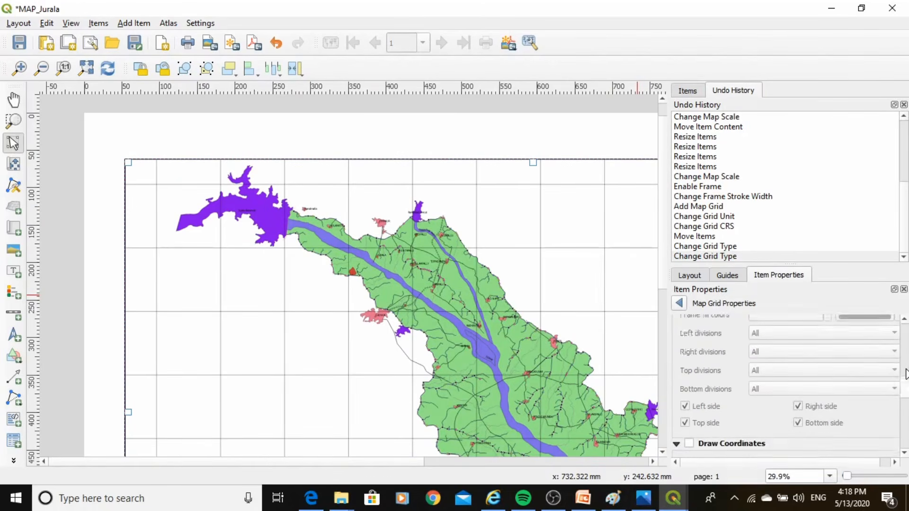
scroll(906, 374, down, 4)
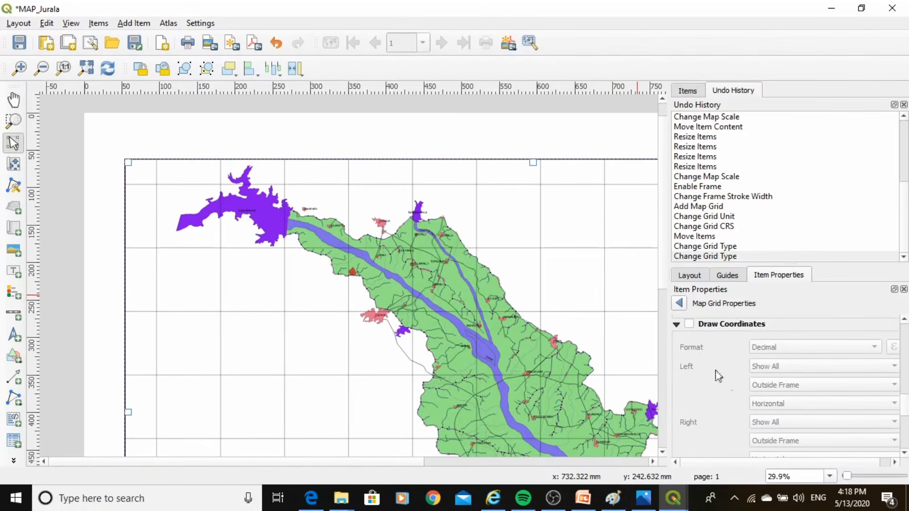
click(690, 325)
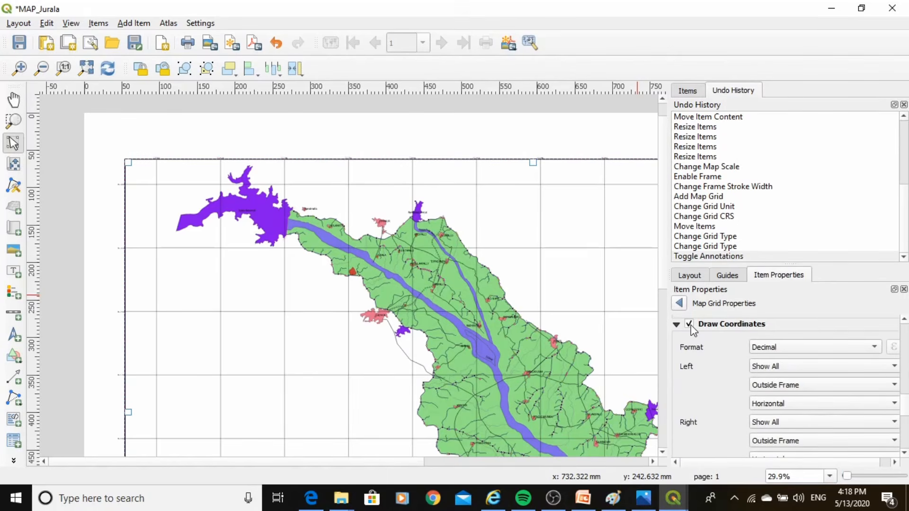
click(799, 352)
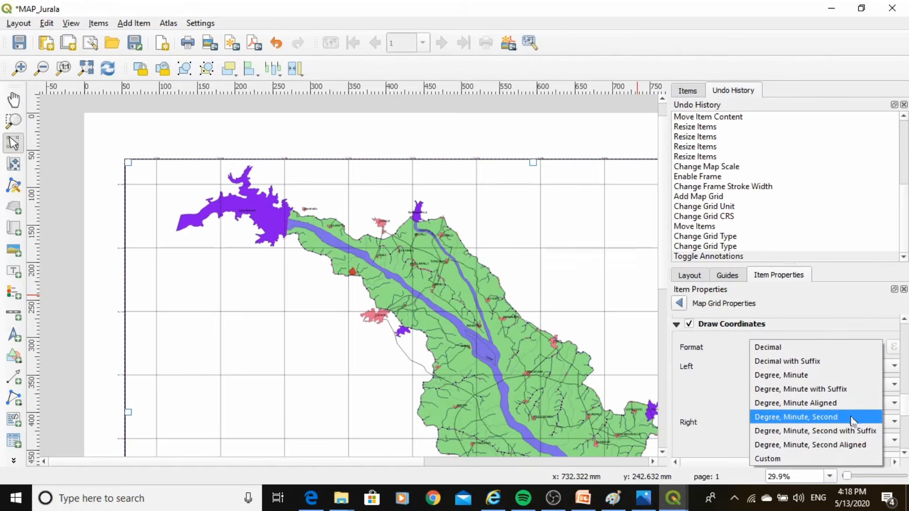
click(780, 418)
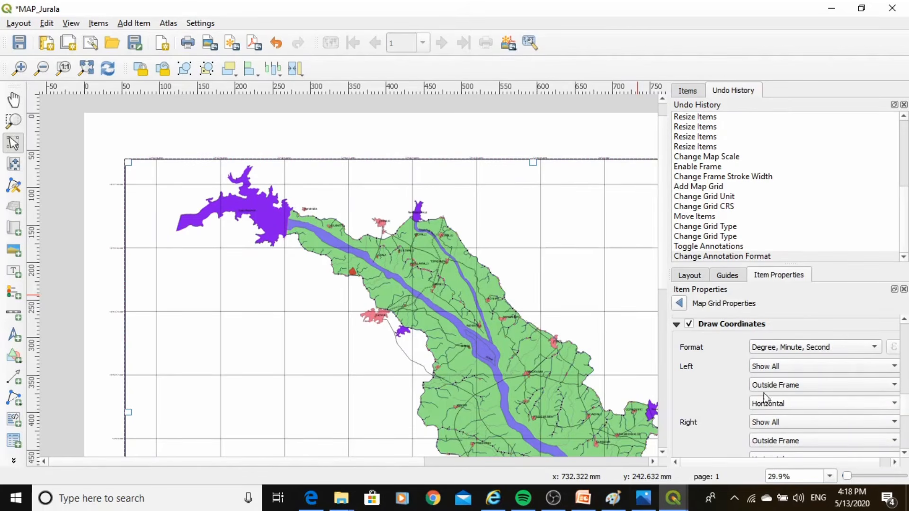
Set the font size of the grid coordinates to 20
scroll(905, 403, up, 1)
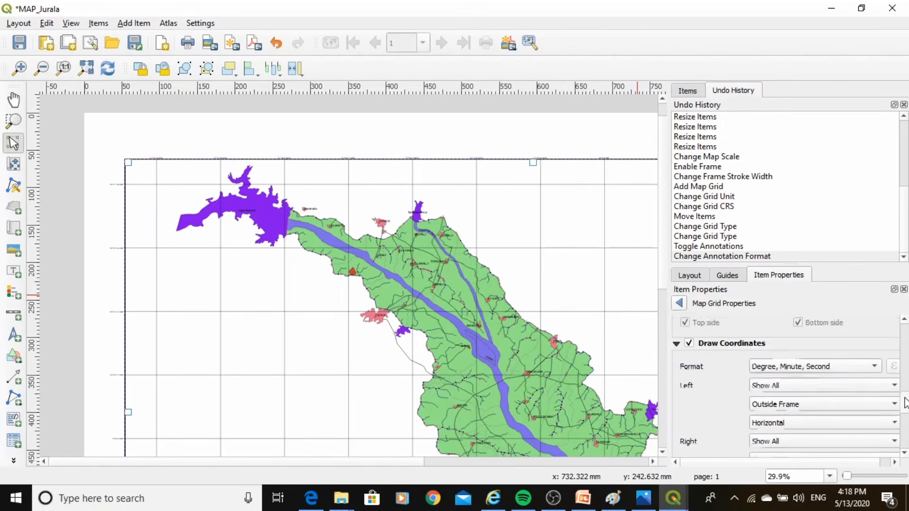
drag(905, 398, 902, 403)
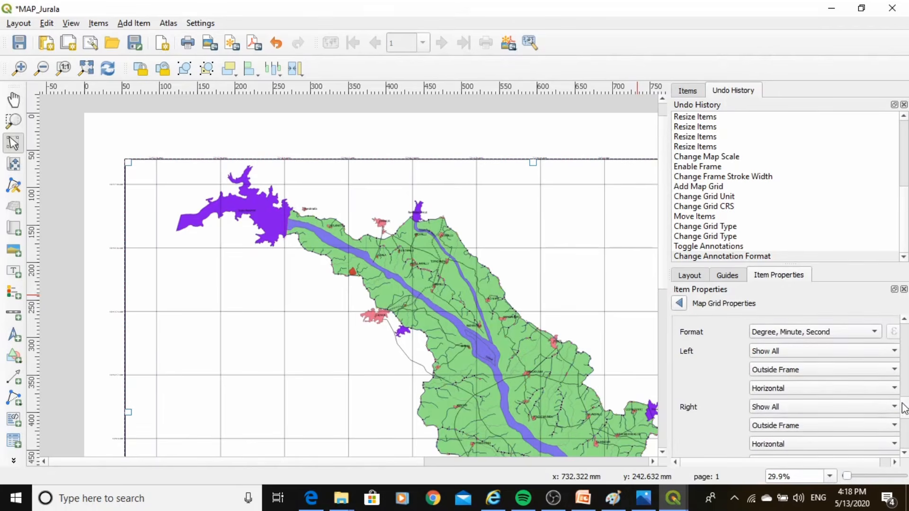
scroll(905, 426, down, 5)
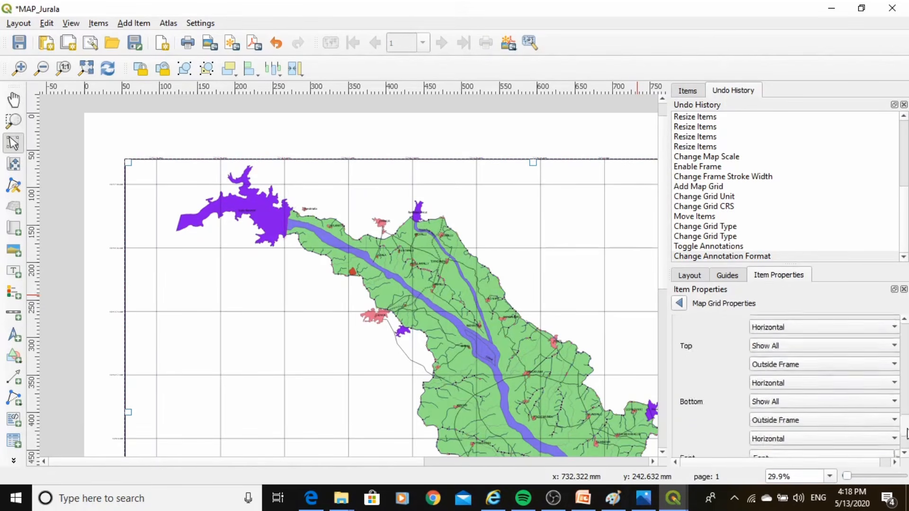
scroll(905, 433, up, 5)
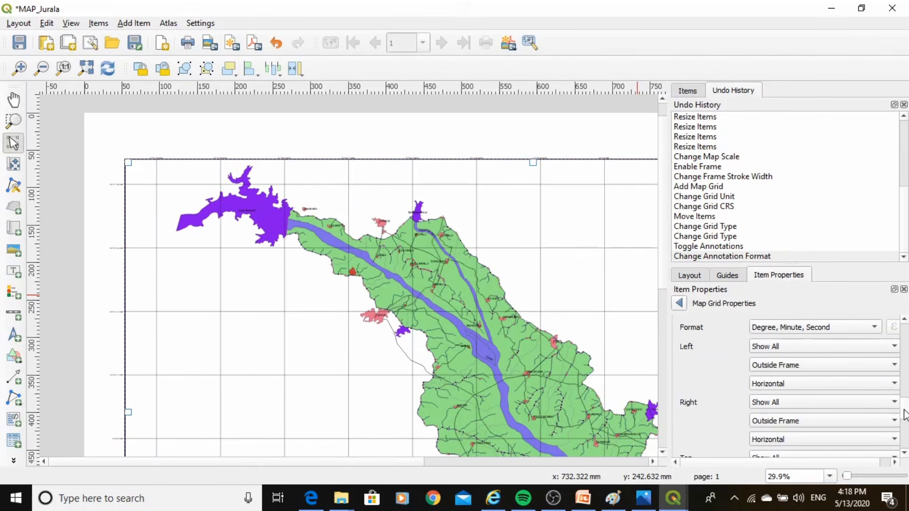
scroll(905, 419, down, 3)
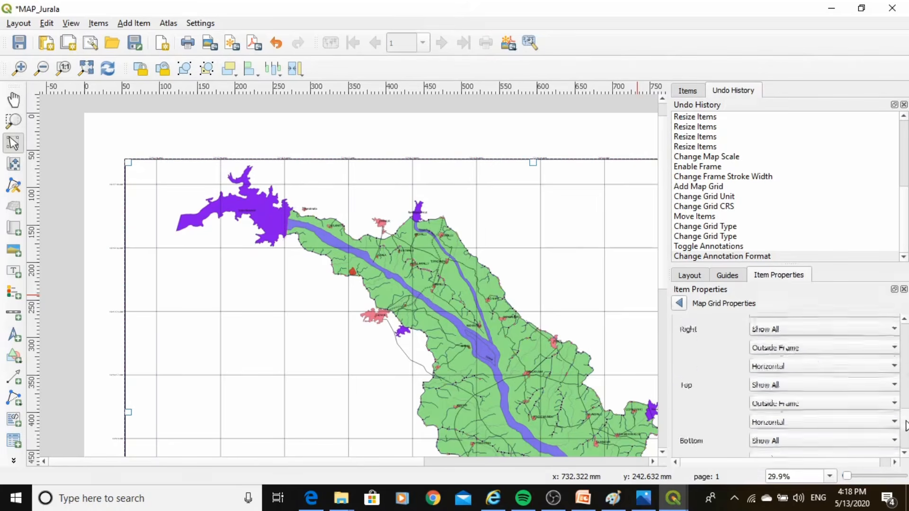
scroll(905, 426, down, 4)
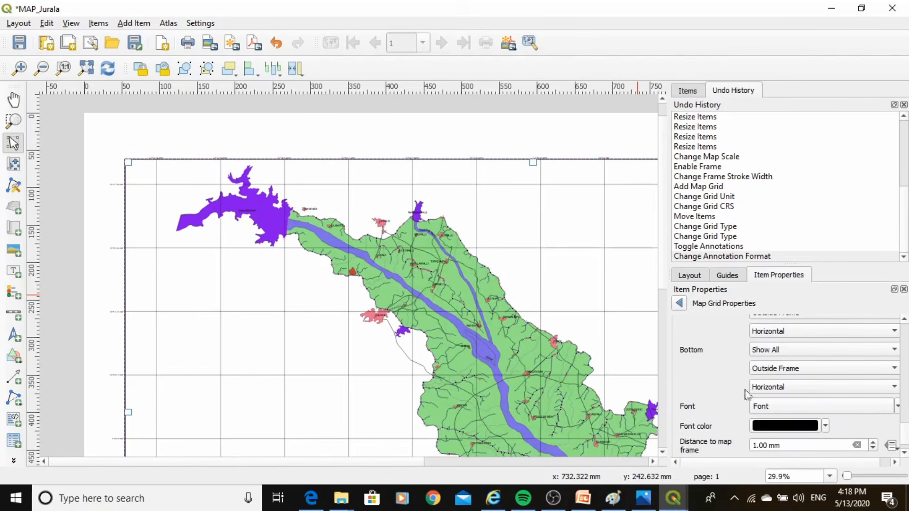
click(796, 407)
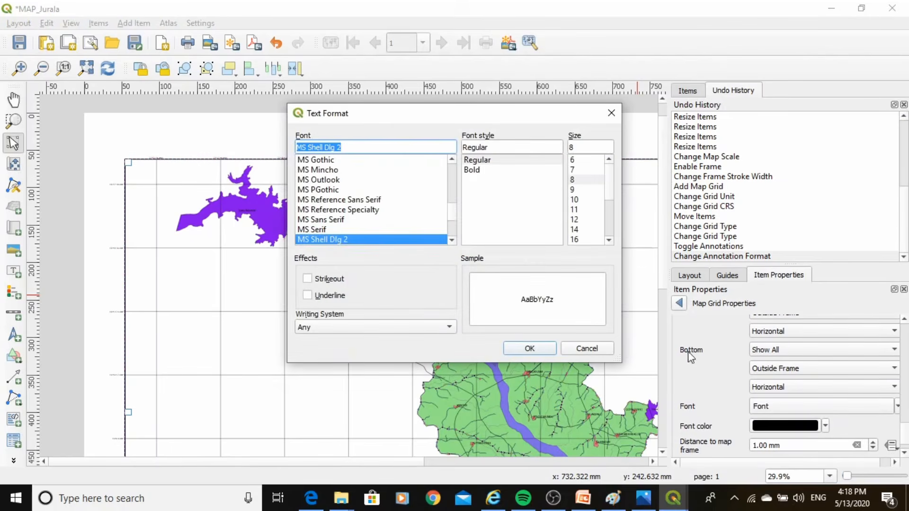
click(610, 190)
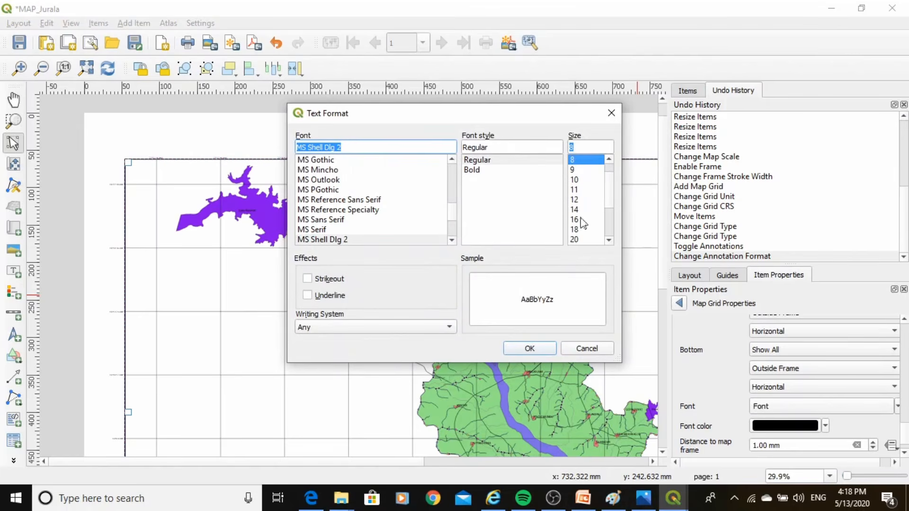
click(579, 211)
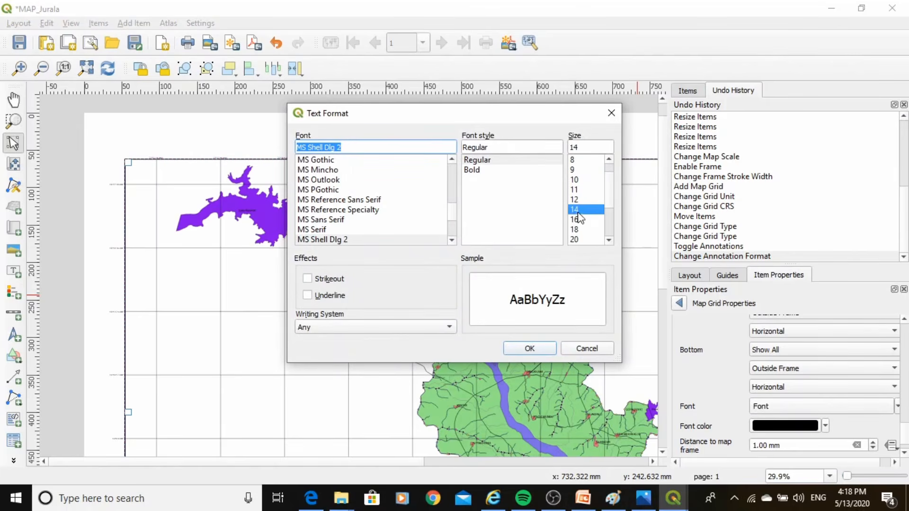
click(575, 240)
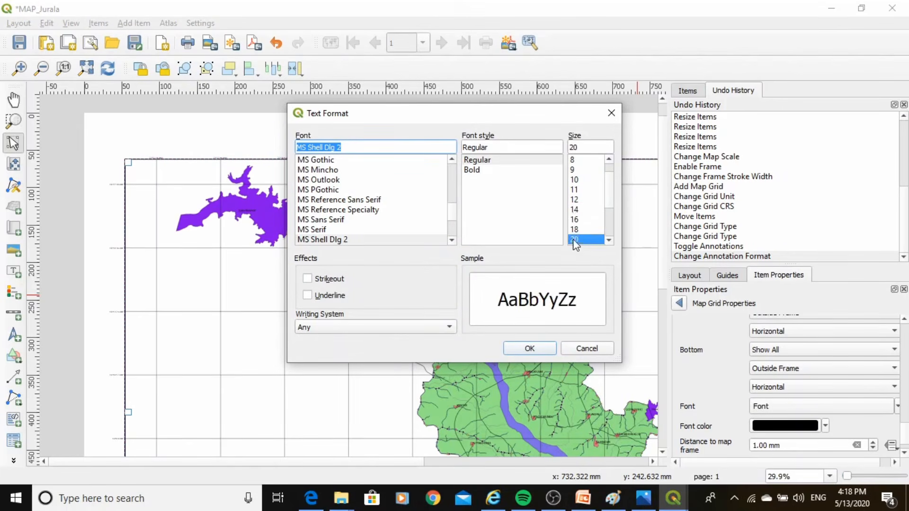
click(529, 349)
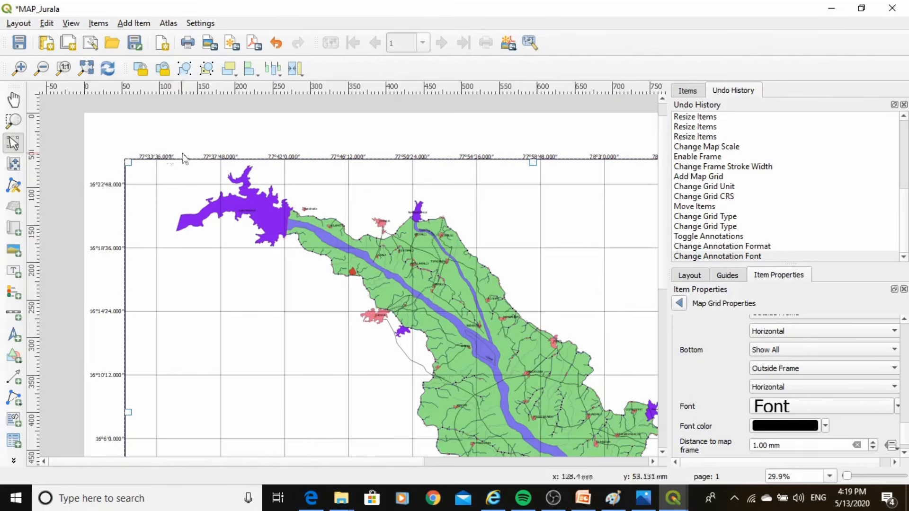
Set the grid coordinates' distance to the map frame to 5.00 mm
click(903, 453)
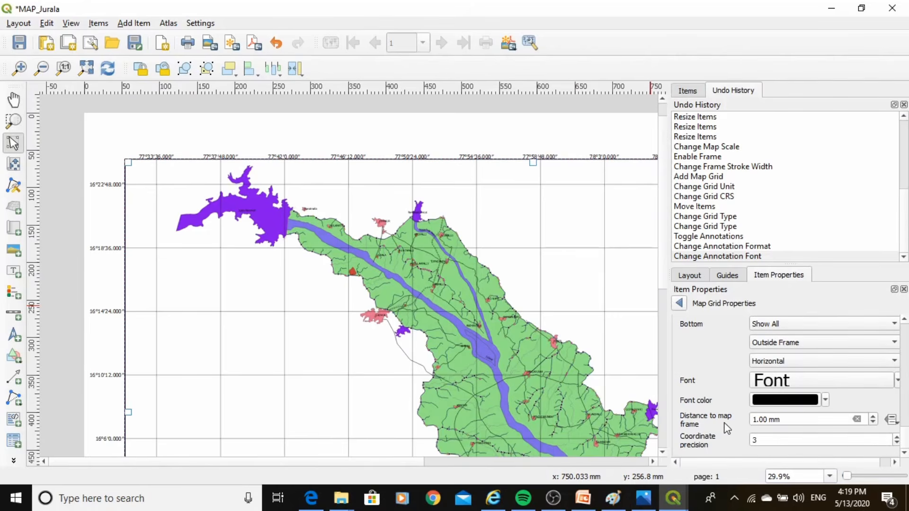
click(872, 417)
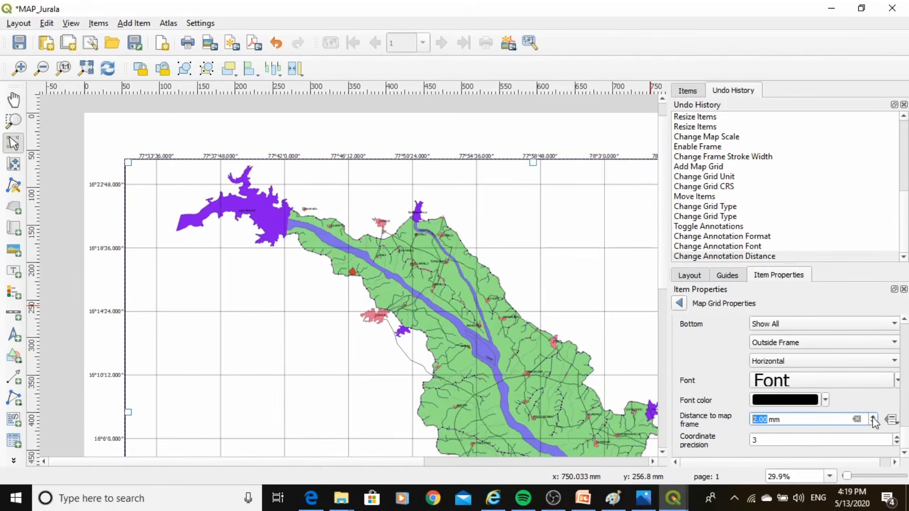
click(873, 417)
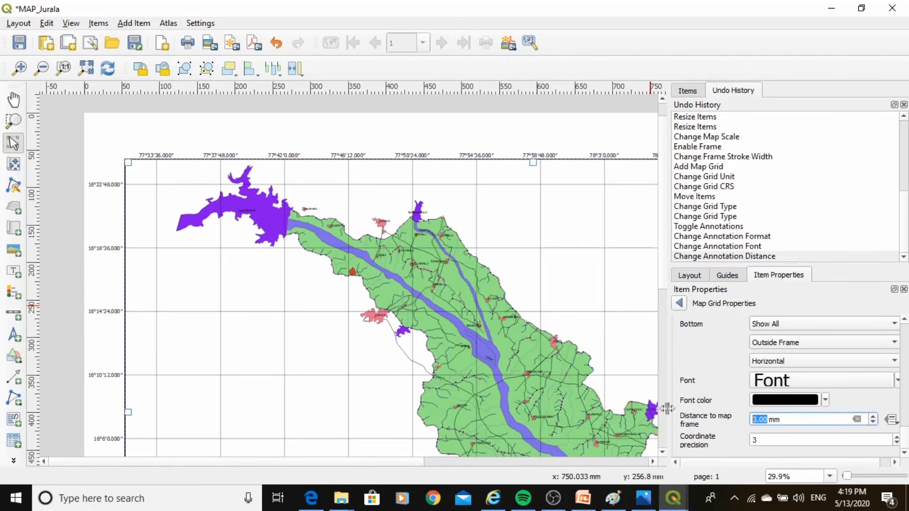
click(557, 316)
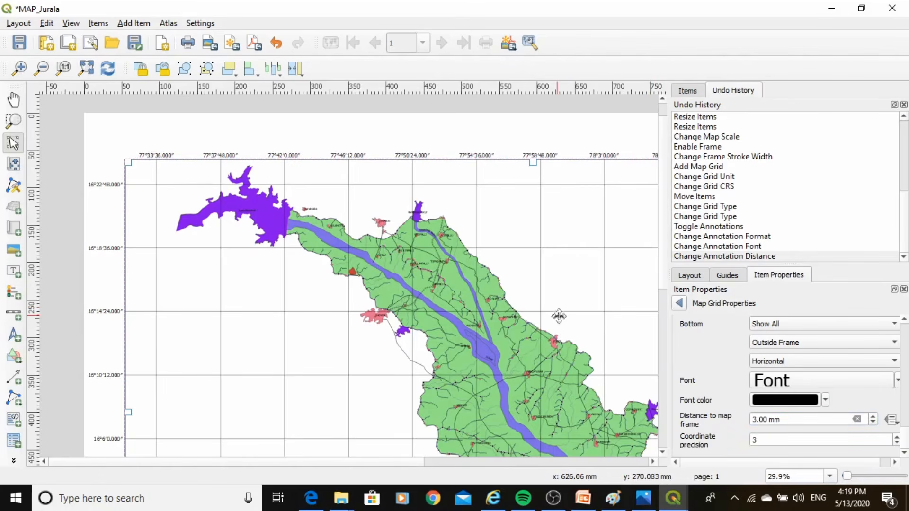
click(873, 416)
click(873, 416)
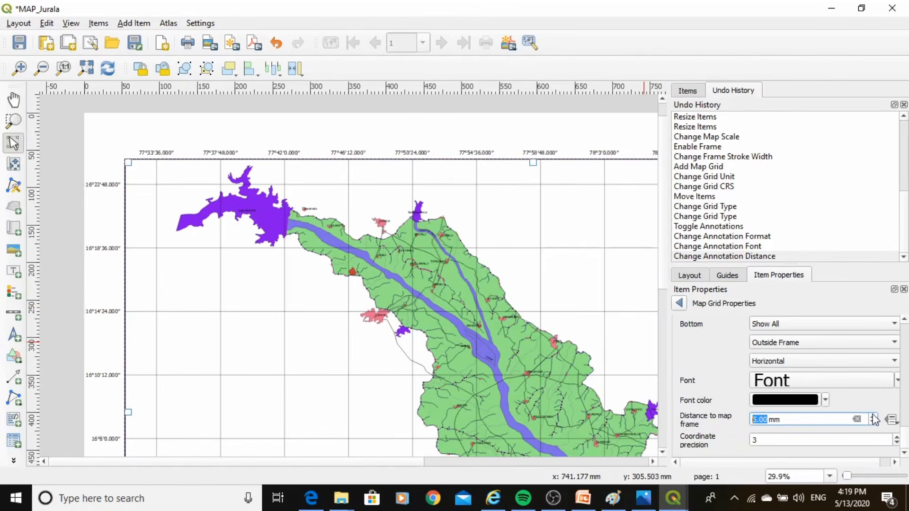
Try a 7.00 mm distance to the map frame for the grid coordinates and return it to 5.00 mm
click(873, 416)
click(873, 417)
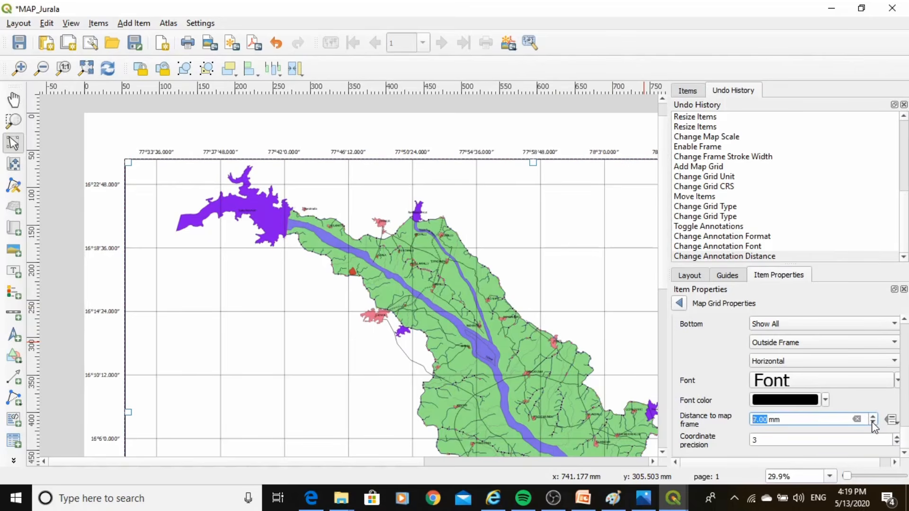
click(872, 423)
click(873, 423)
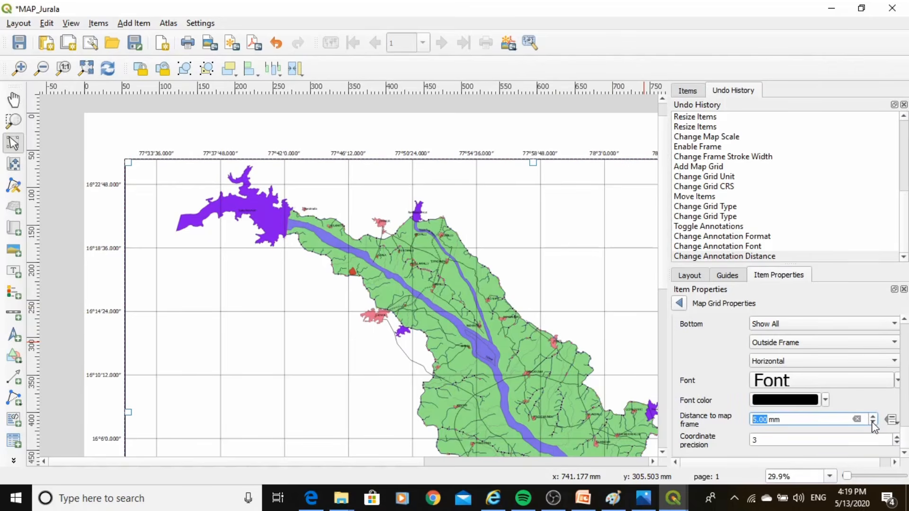
Set the coordinate precision of the map grid to 0
click(903, 453)
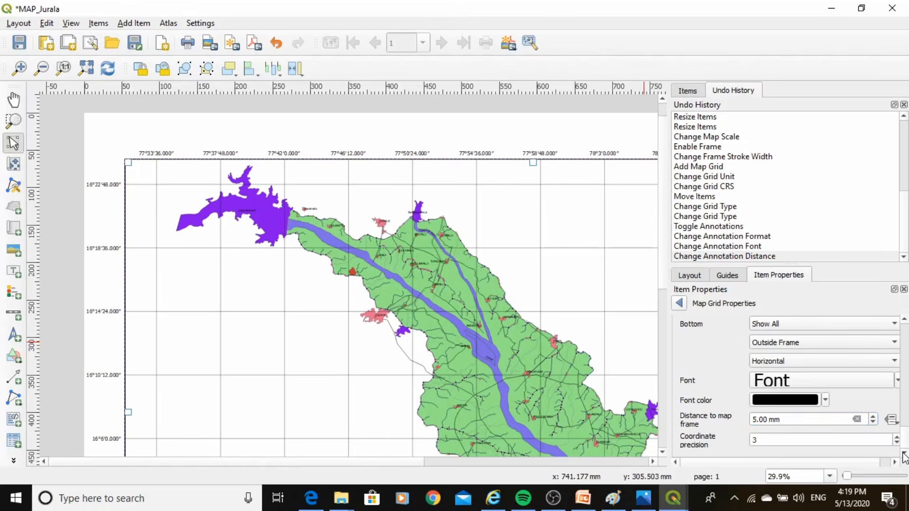
double_click(771, 441)
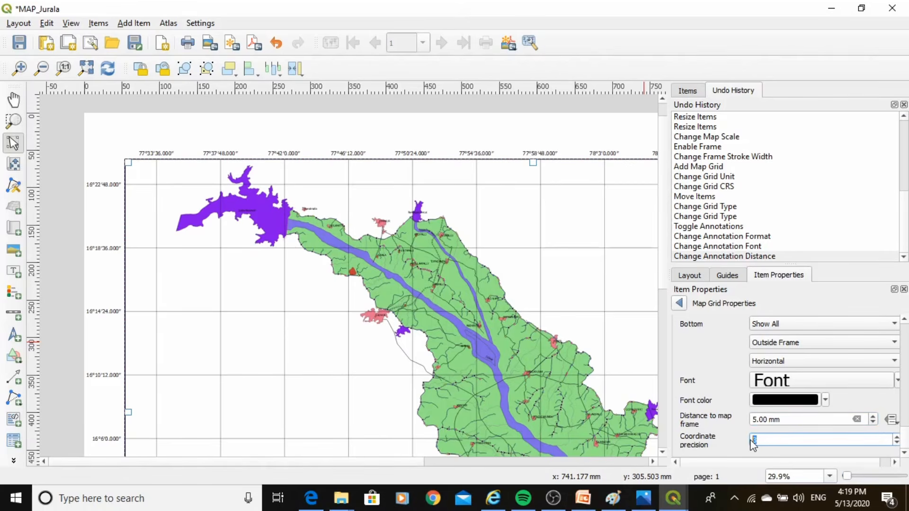
text(0)
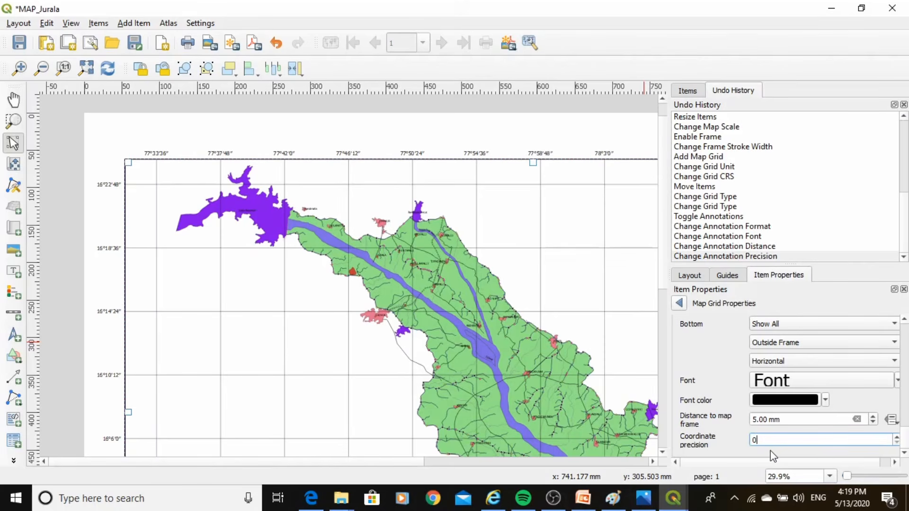
click(750, 451)
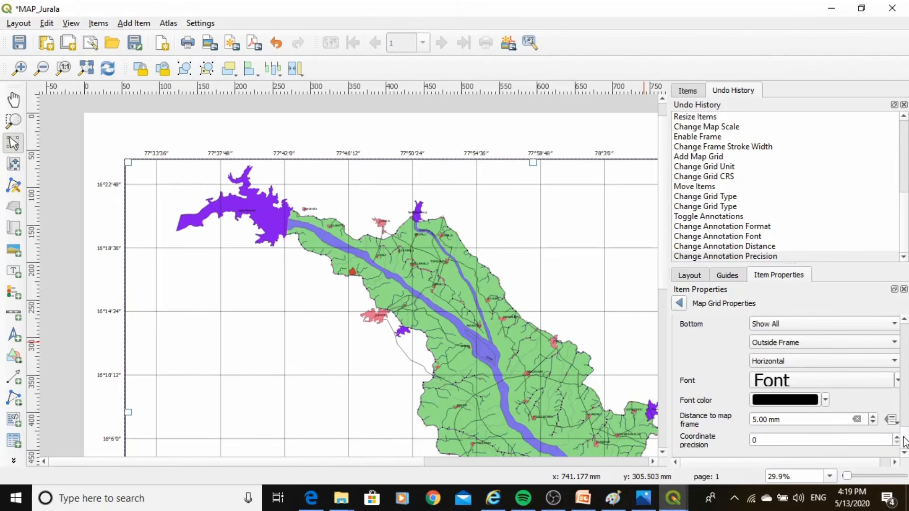
drag(904, 445, 904, 426)
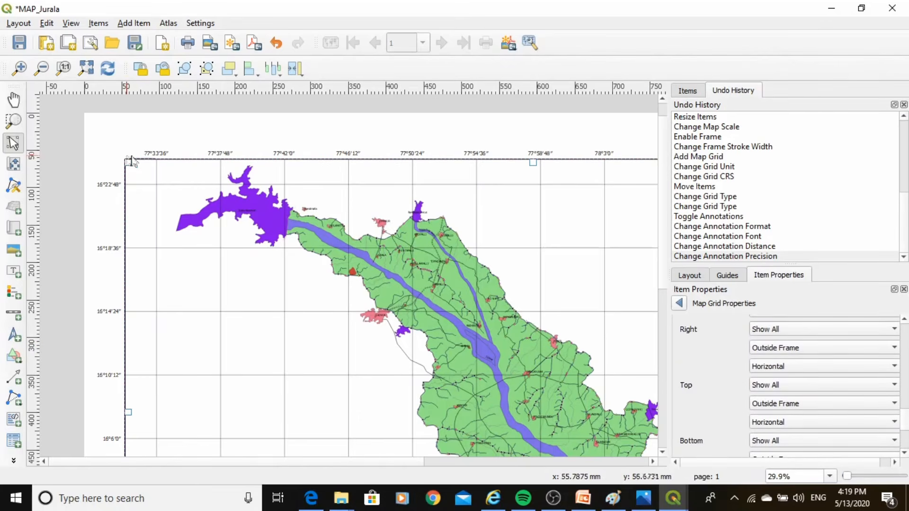
Leave the grid settings for the map's main properties and examine the grid coordinates, place labels and features at several magnifications
scroll(135, 126, down, 1)
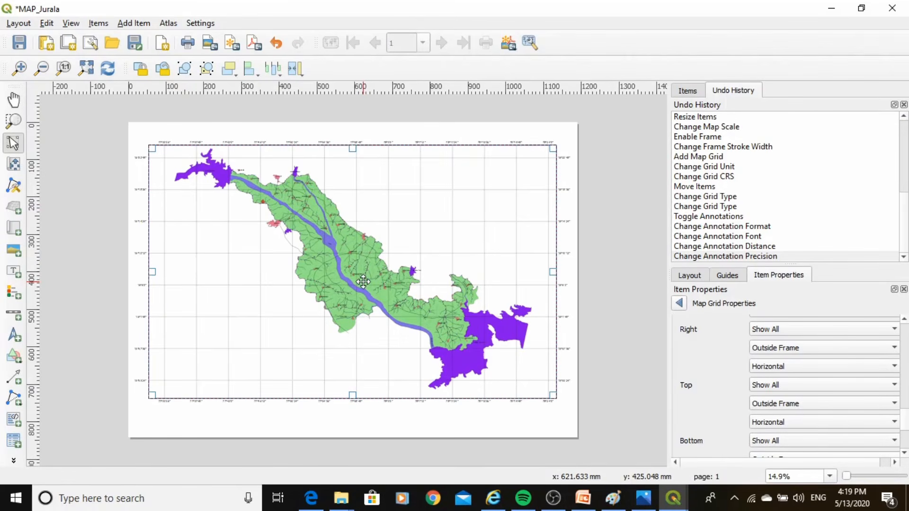
click(680, 303)
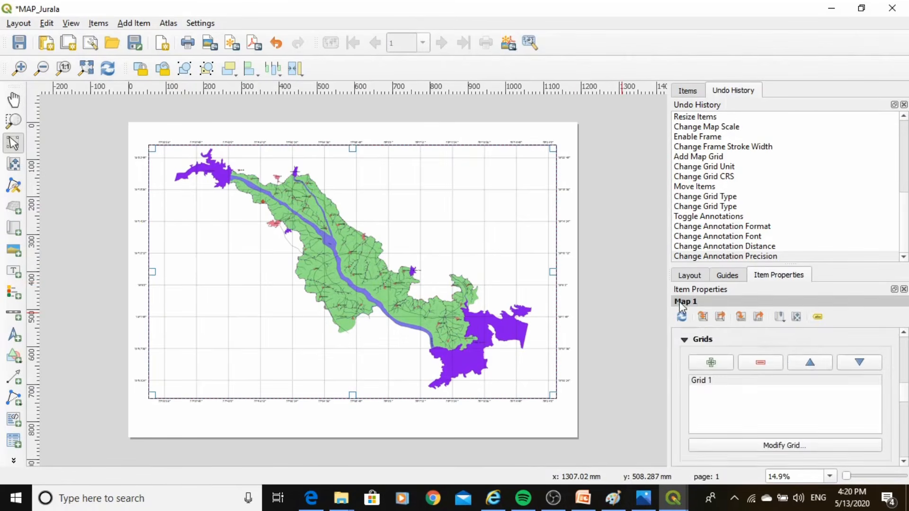
scroll(827, 346, up, 5)
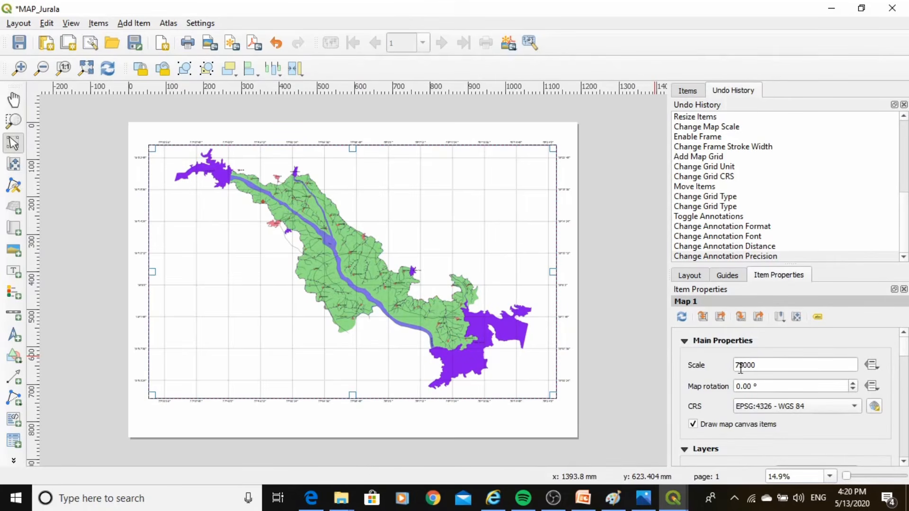
scroll(137, 189, up, 1)
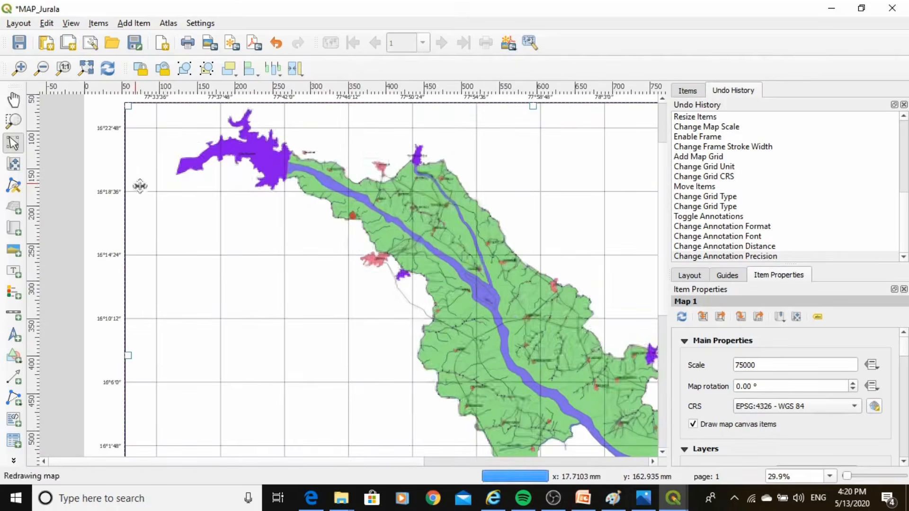
scroll(361, 244, up, 1)
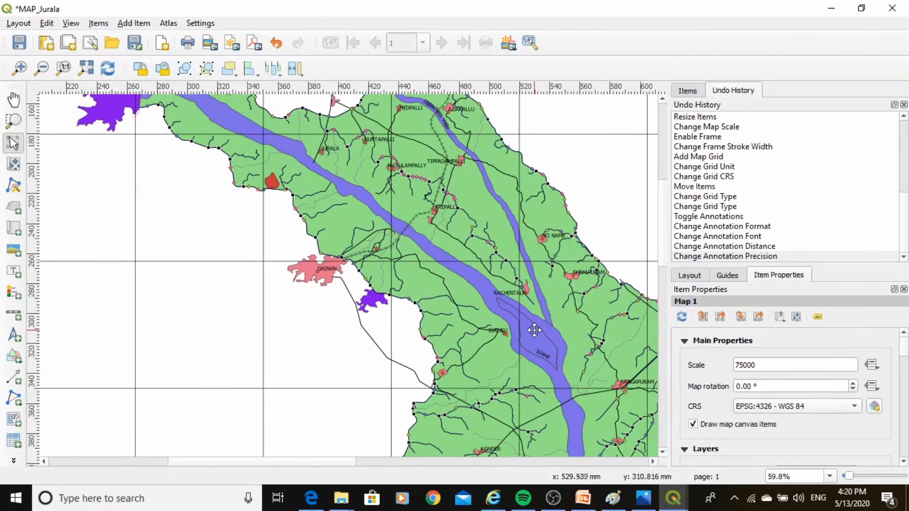
scroll(472, 381, up, 1)
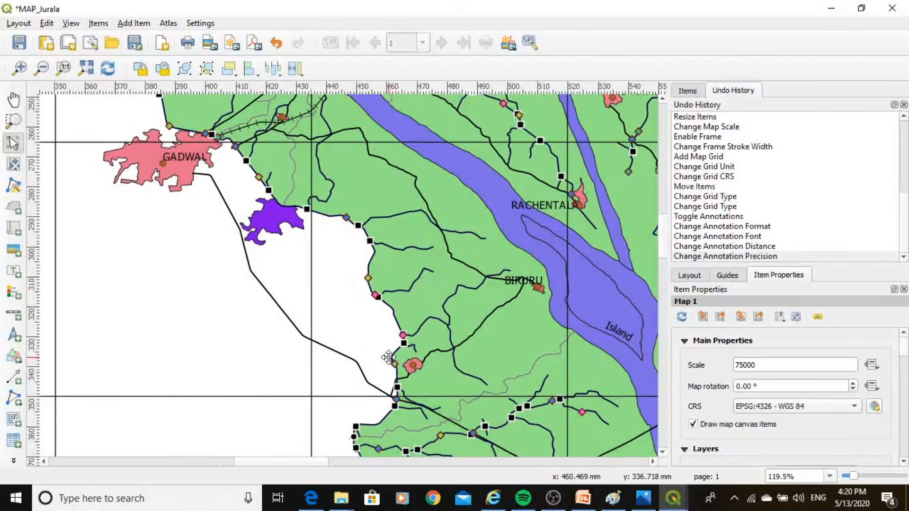
scroll(387, 358, down, 1)
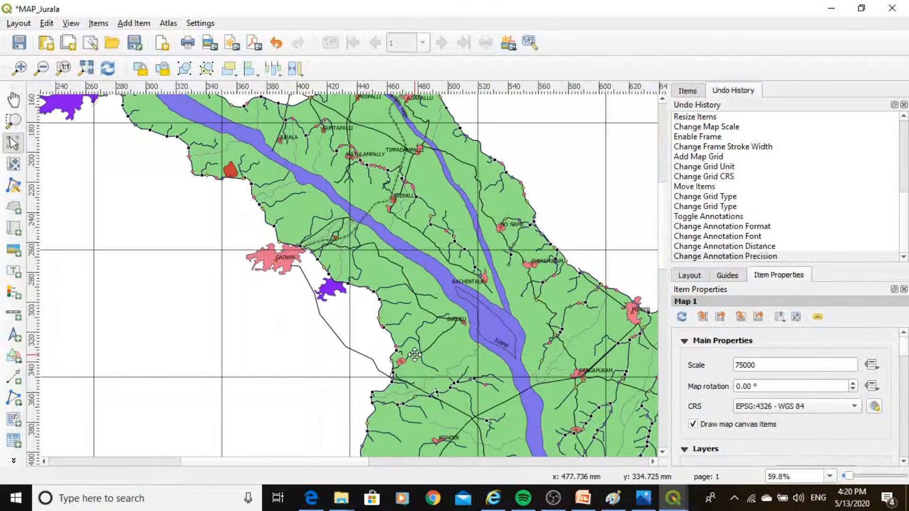
scroll(417, 351, up, 1)
scroll(414, 354, down, 1)
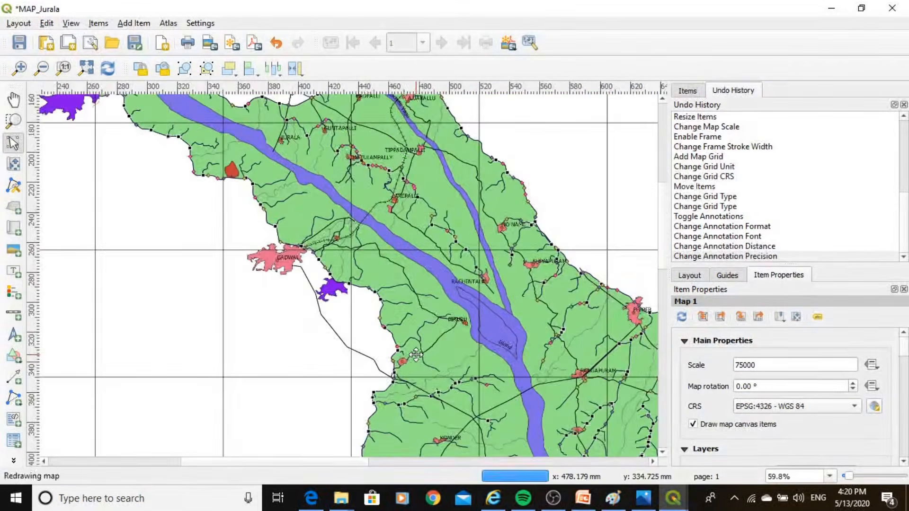
Try a map scale of 120000 and set it back to 75000
click(759, 365)
drag(758, 368, 737, 368)
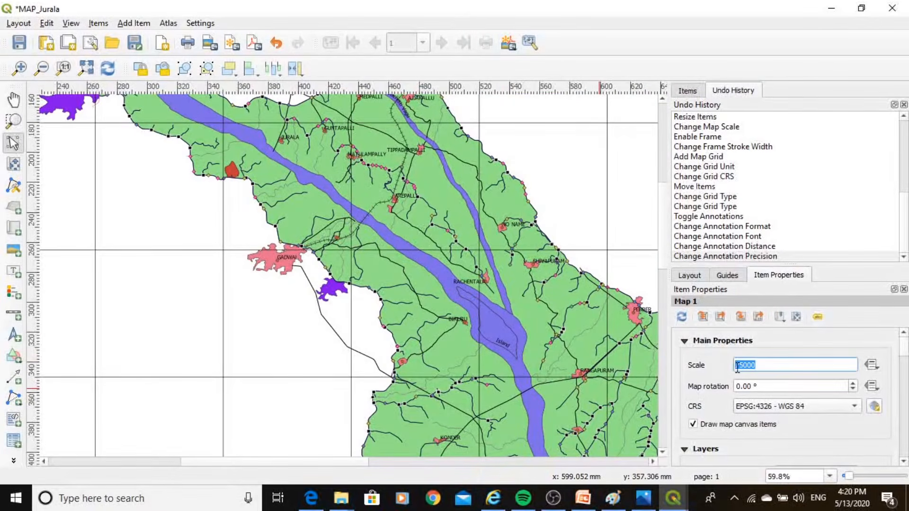
text(12000)
key(Return)
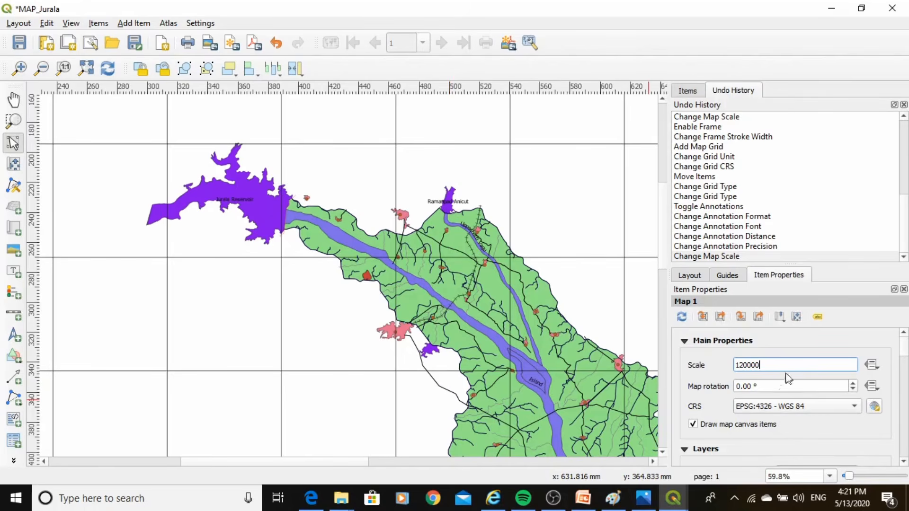
drag(782, 372, 724, 372)
text(76)
key(Return)
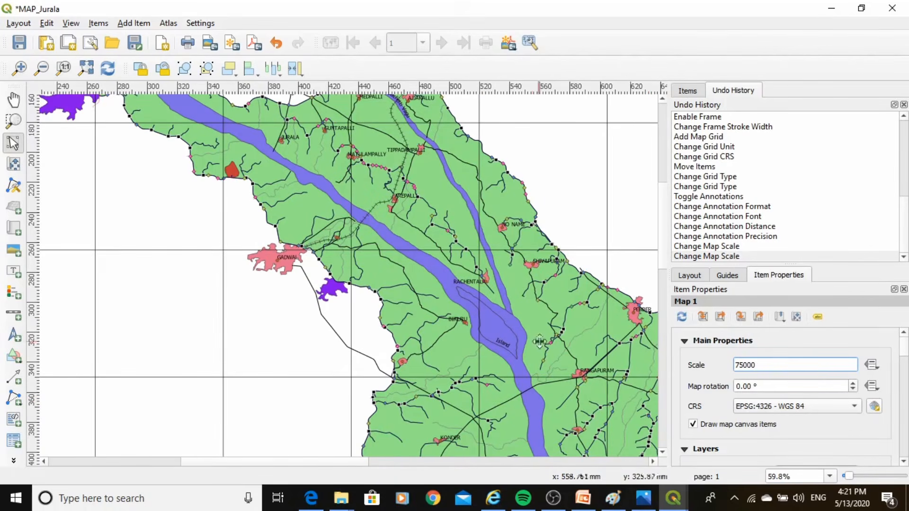
Add a wide label box about 480 mm long across the upper part of the map, just inside its frame
click(86, 69)
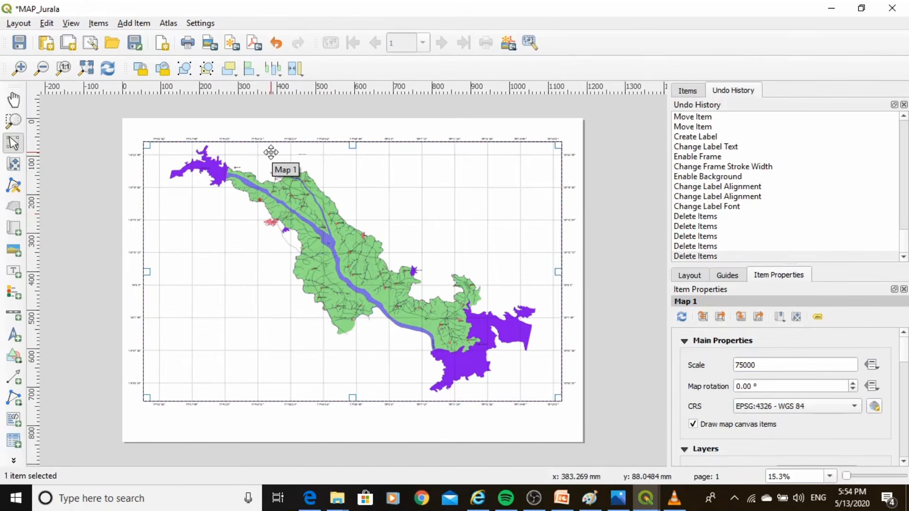
click(12, 272)
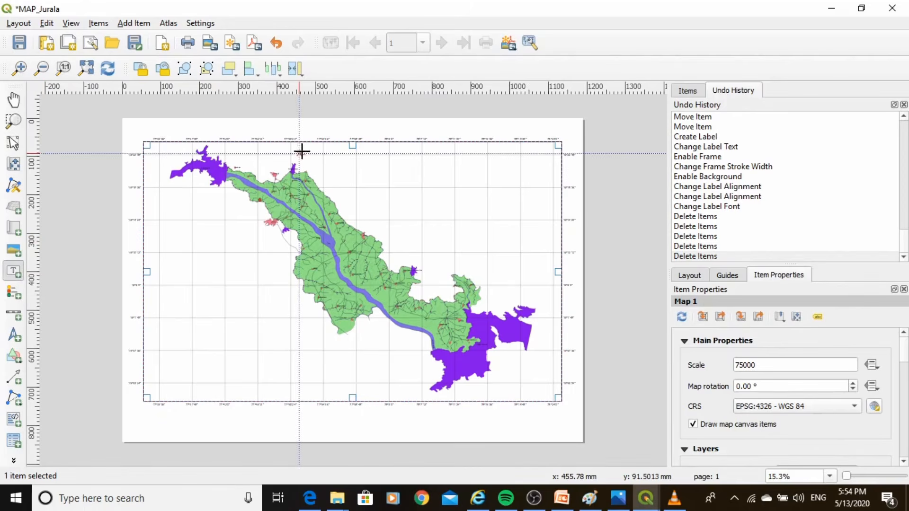
drag(299, 150, 486, 159)
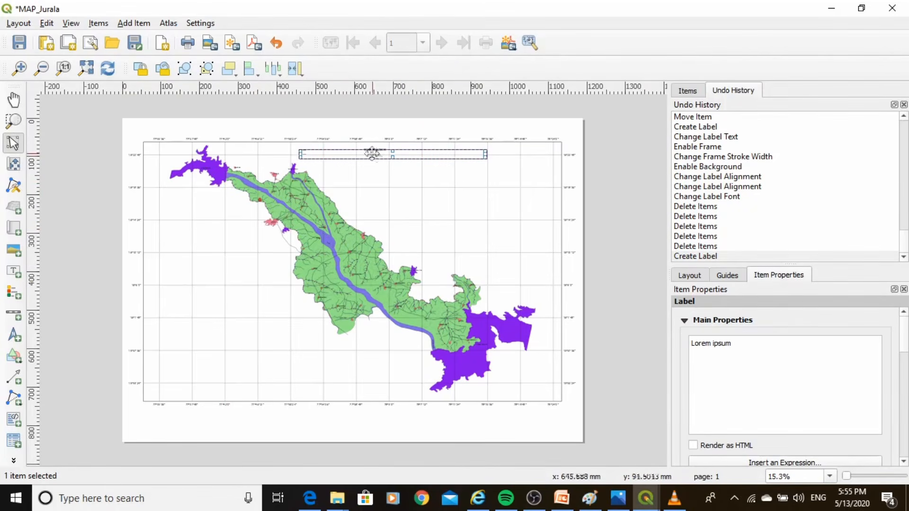
Replace the label's placeholder text with "Jurala Irrigation Project Command Area"
drag(757, 347, 690, 351)
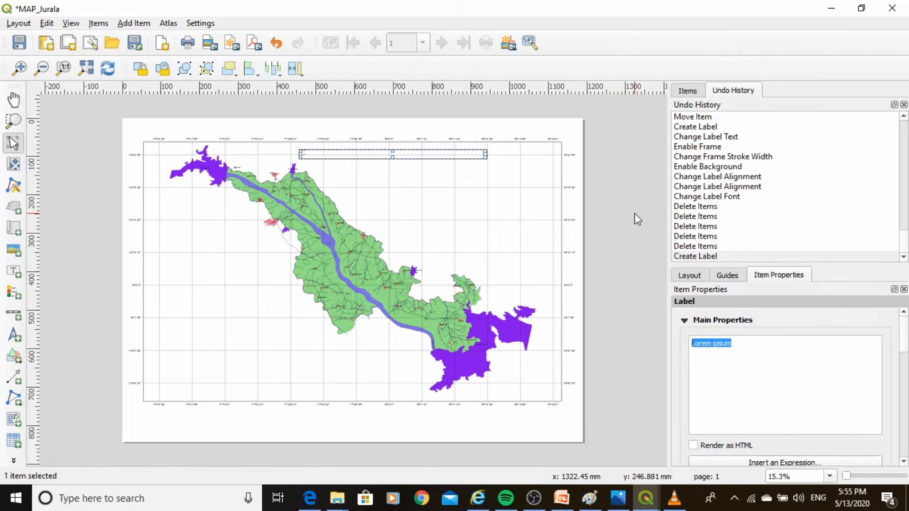
text(j)
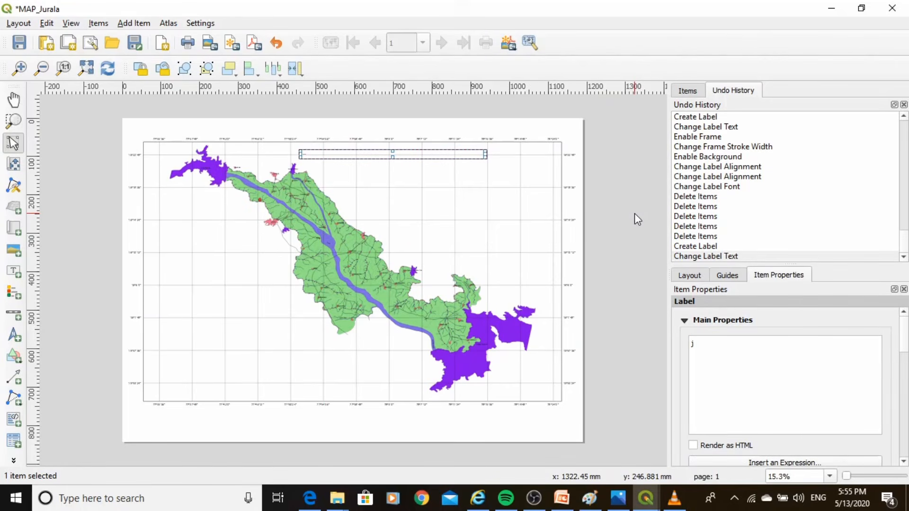
text(d)
key(BackSpace)
key(BackSpace)
text(Jurala Irrigation Project Comm)
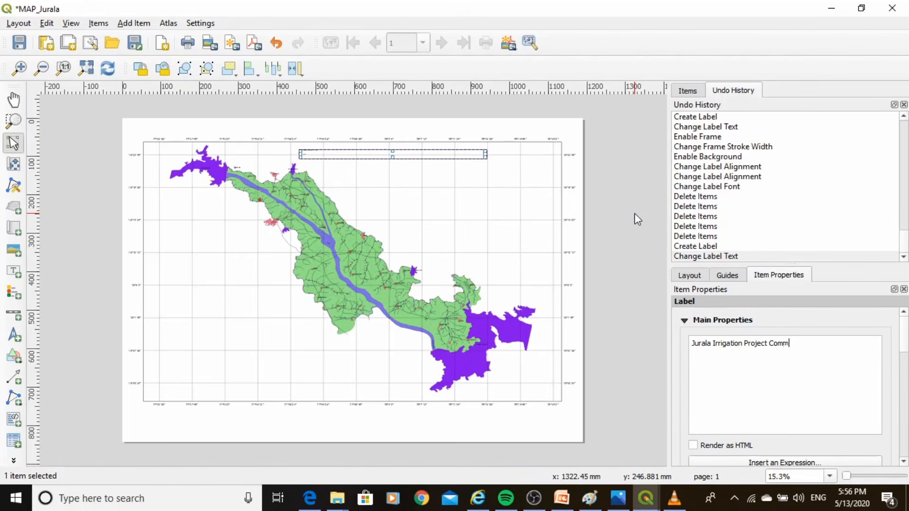
text(Area)
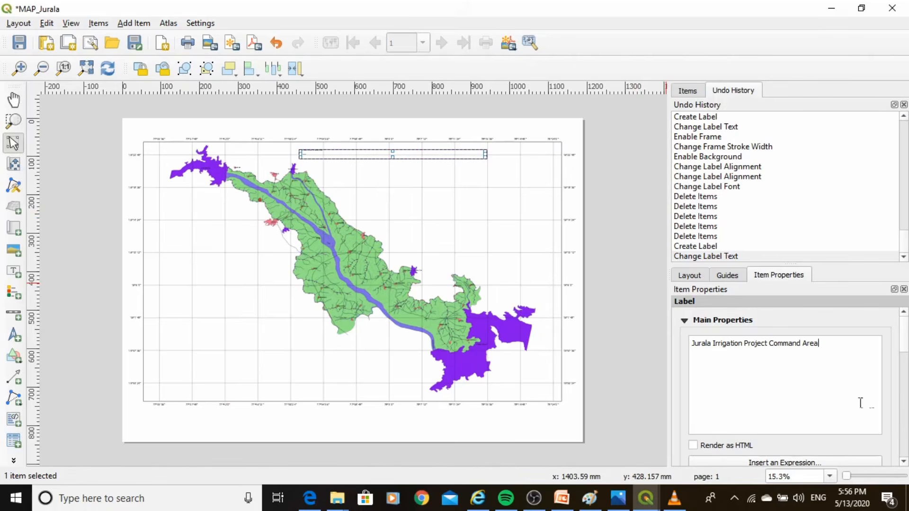
Set the title label's font size to 72
scroll(786, 379, down, 3)
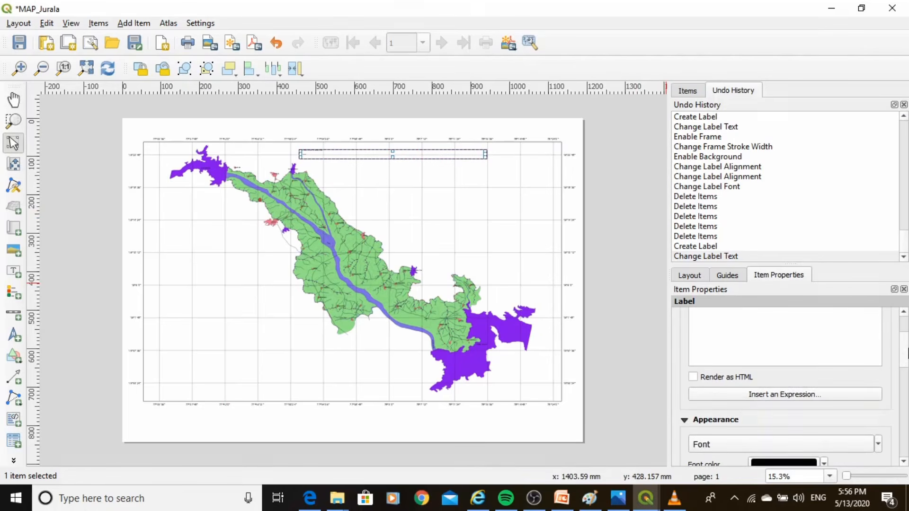
scroll(849, 404, up, 3)
scroll(849, 403, down, 4)
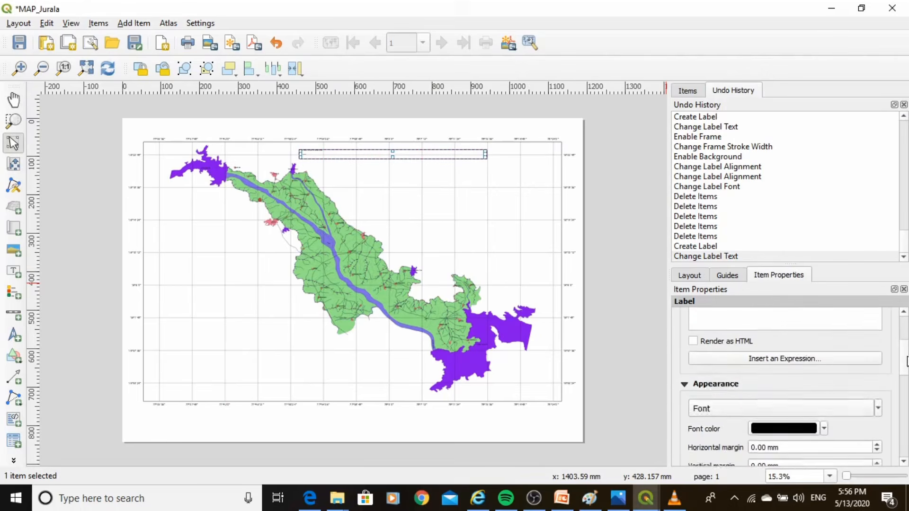
click(805, 405)
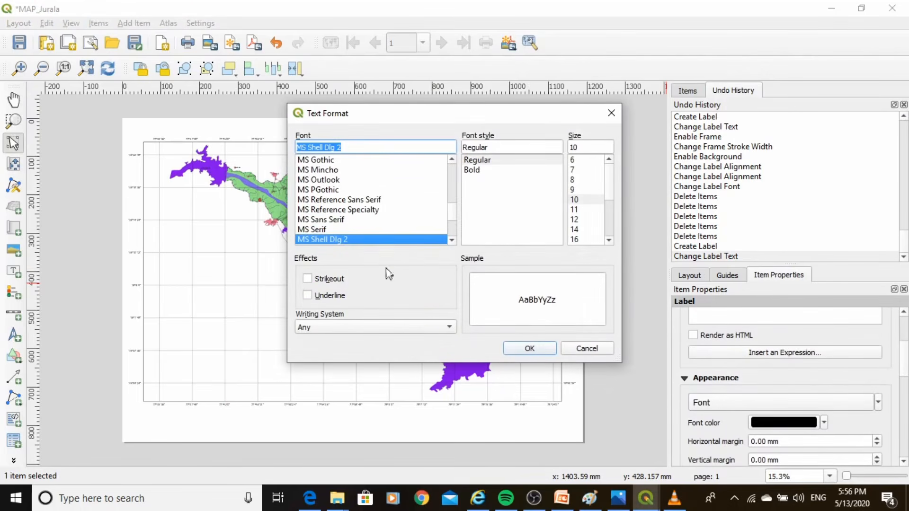
drag(609, 187, 608, 229)
click(579, 231)
click(578, 239)
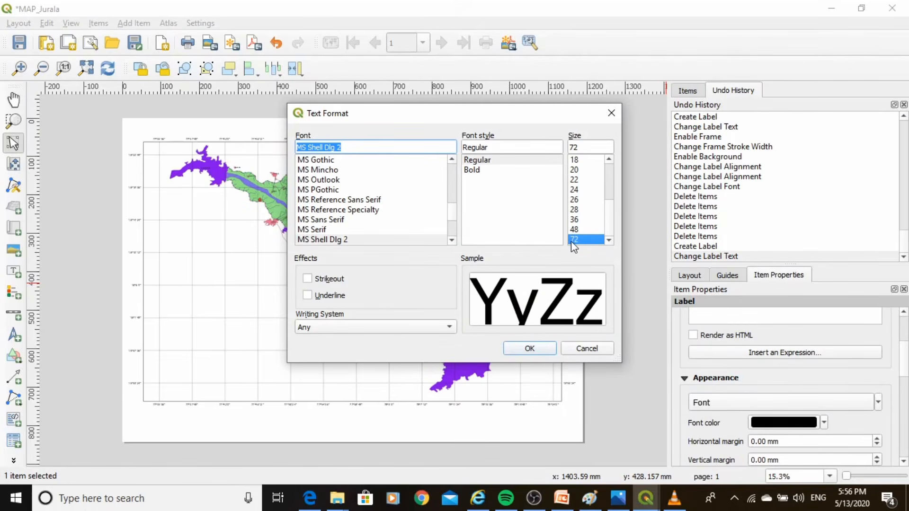
click(520, 348)
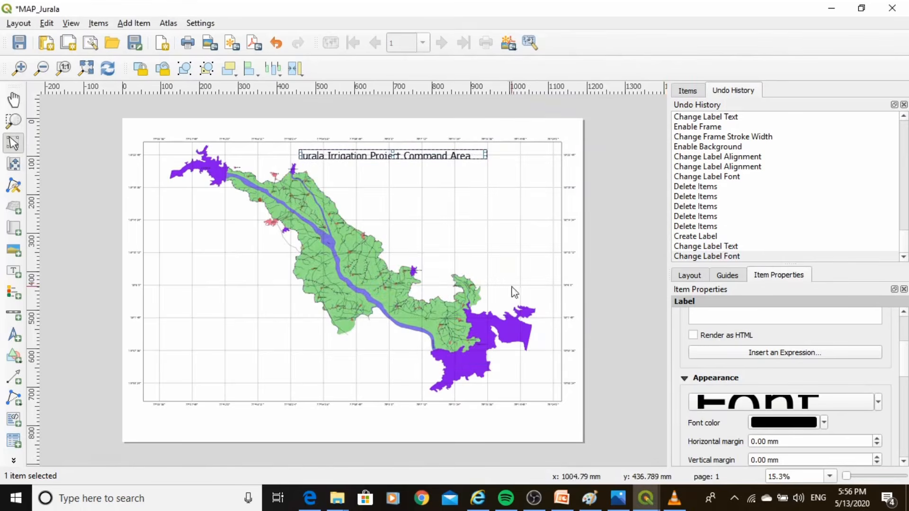
Align the title label's text to Center horizontally and Middle vertically, and enable the label's frame
scroll(807, 448, down, 3)
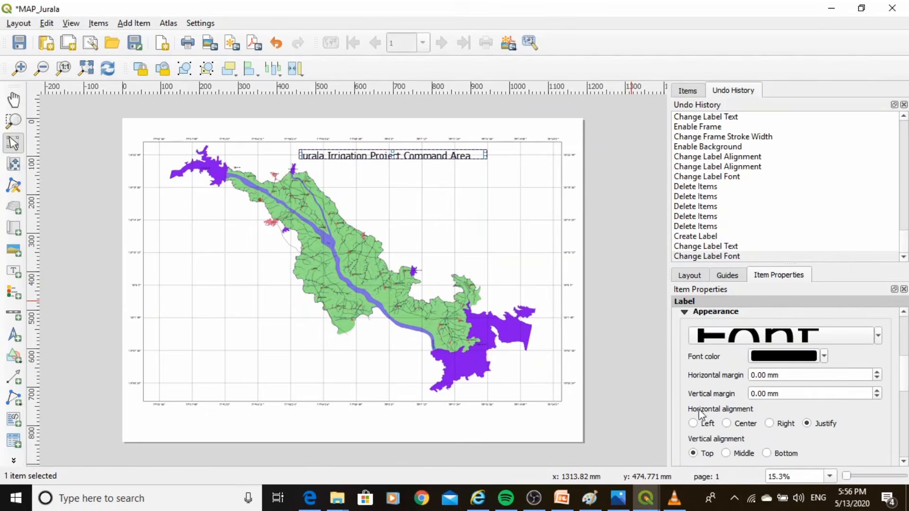
click(742, 425)
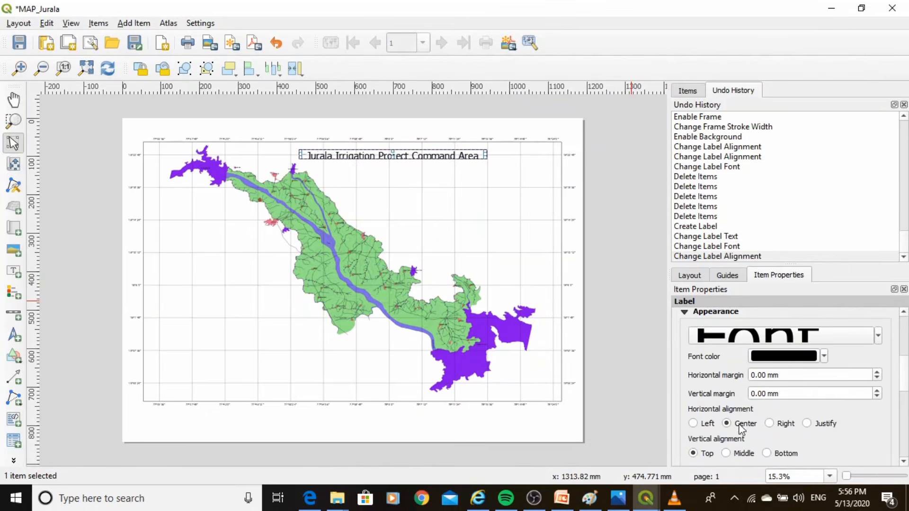
click(727, 454)
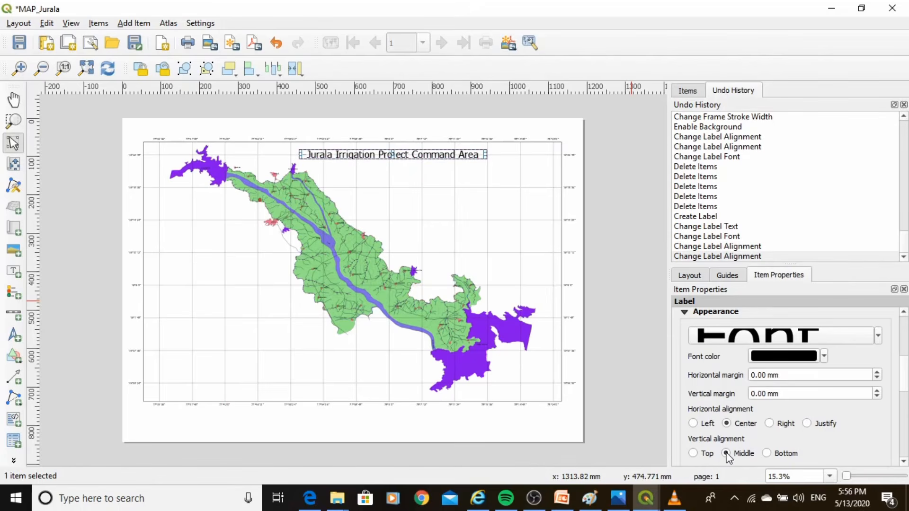
drag(905, 374, 905, 396)
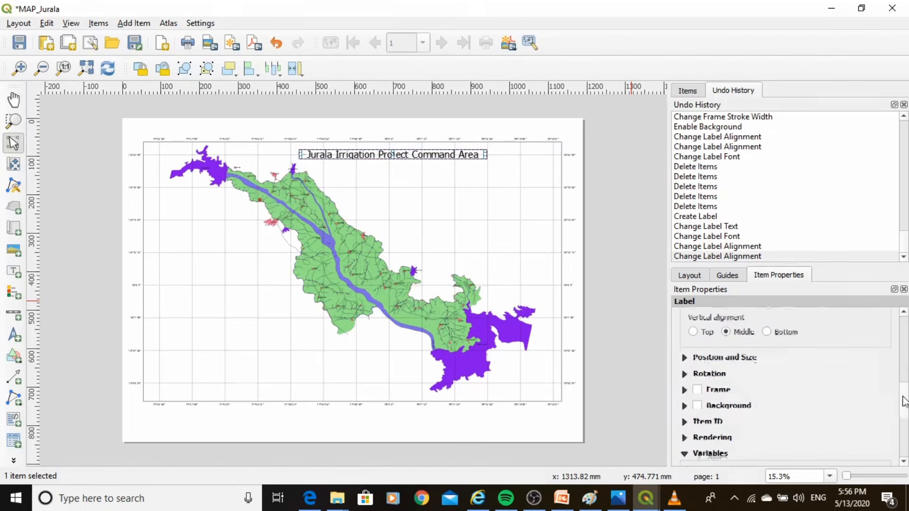
click(696, 392)
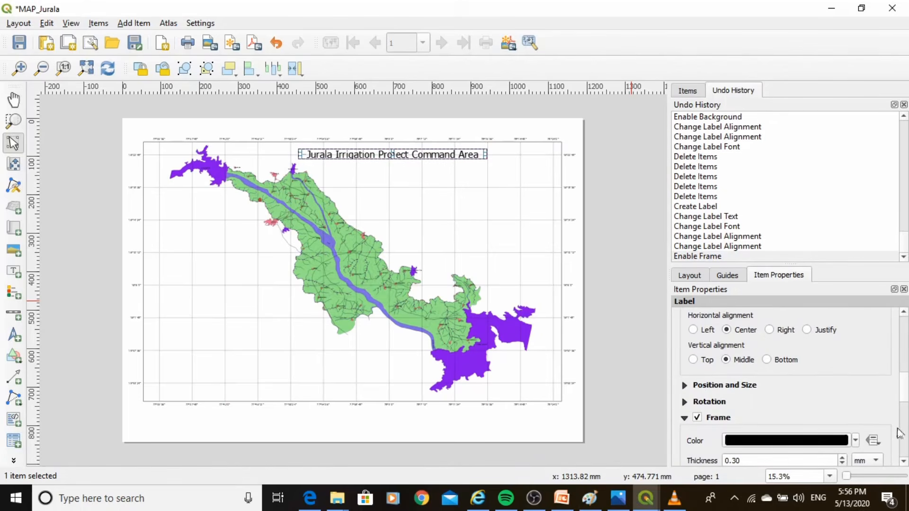
Enable the title label's background with its white fill
scroll(852, 403, down, 2)
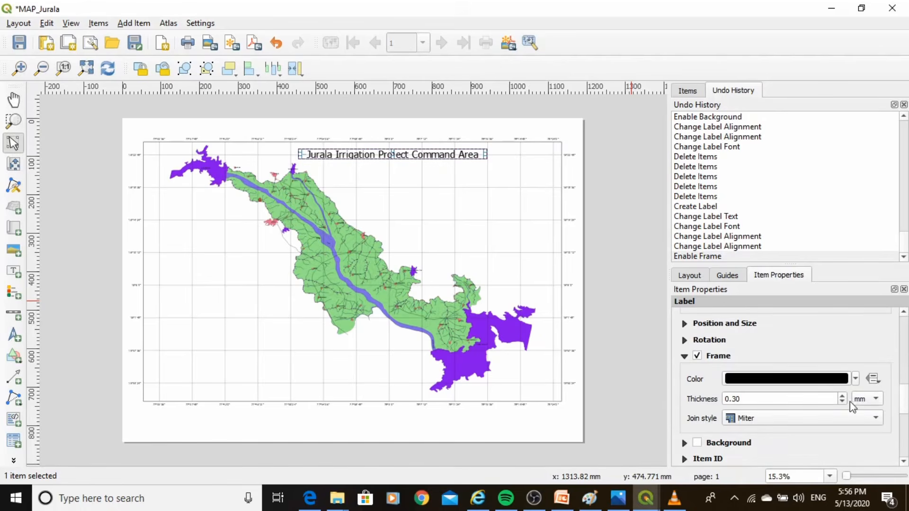
click(698, 444)
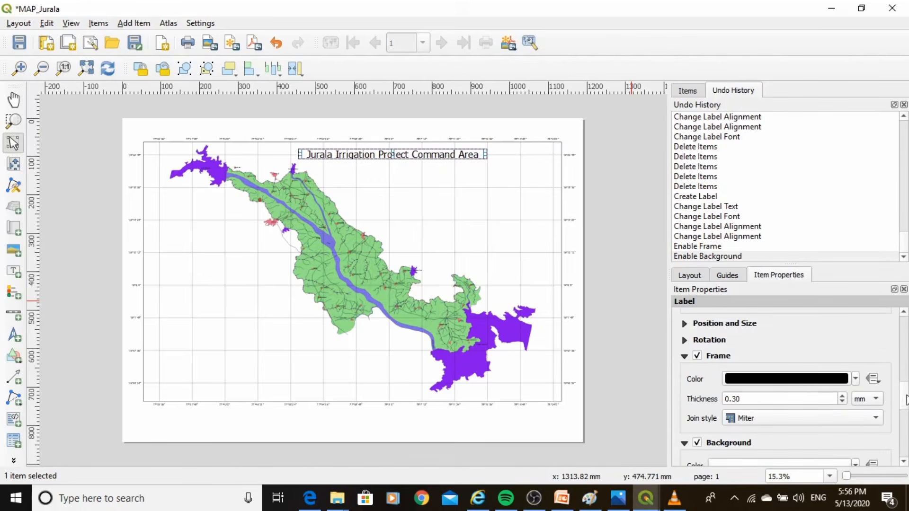
drag(906, 400, 905, 426)
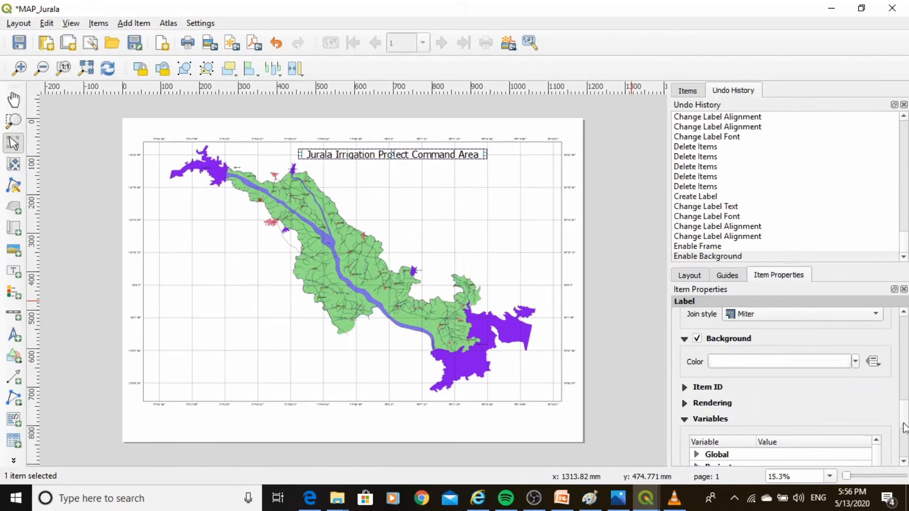
click(856, 361)
click(857, 369)
drag(907, 416, 908, 324)
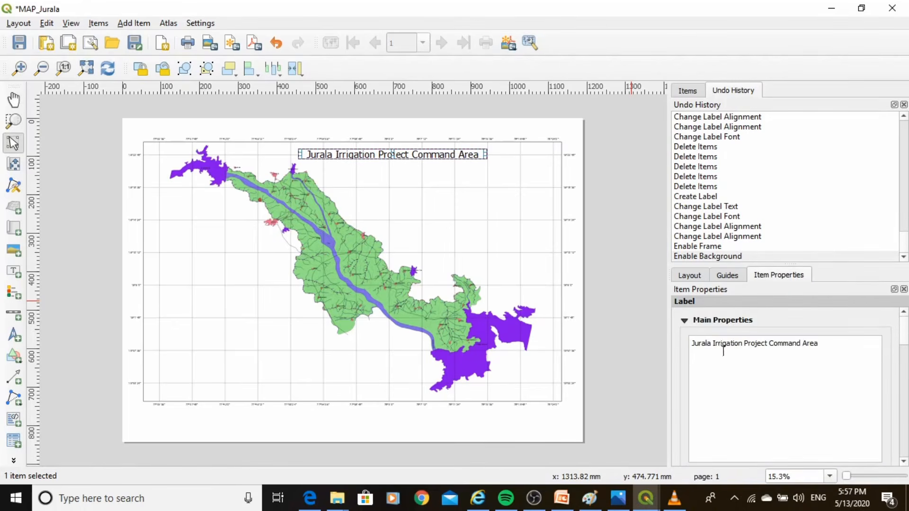
click(493, 222)
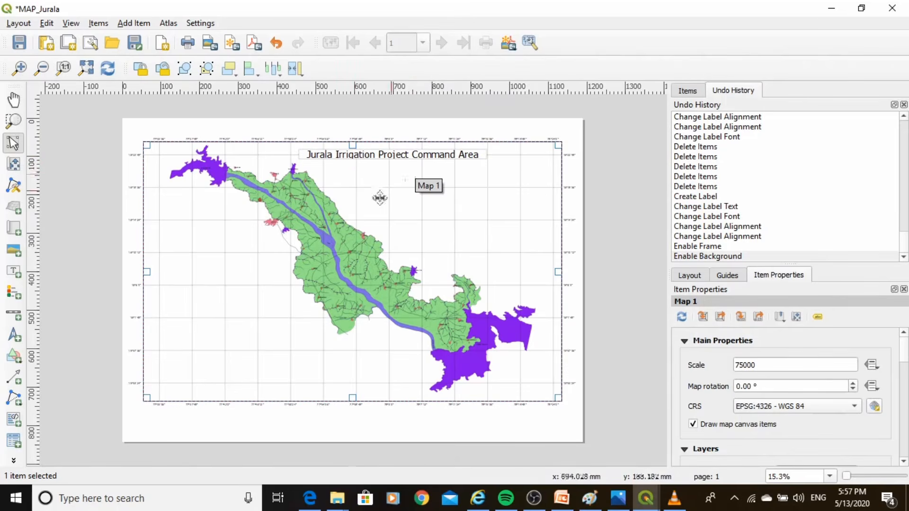
Add a north arrow about 59 by 62 mm in the map's upper-right corner, beside the title
click(14, 336)
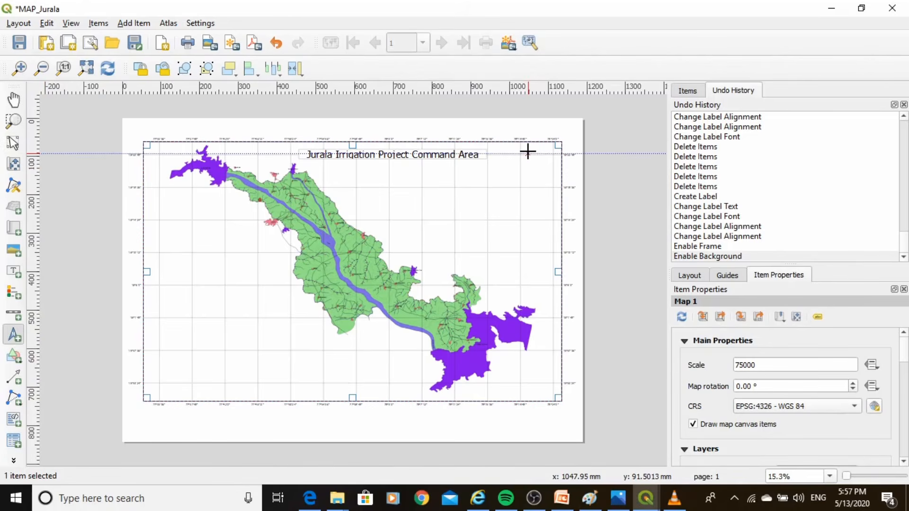
drag(528, 153, 549, 178)
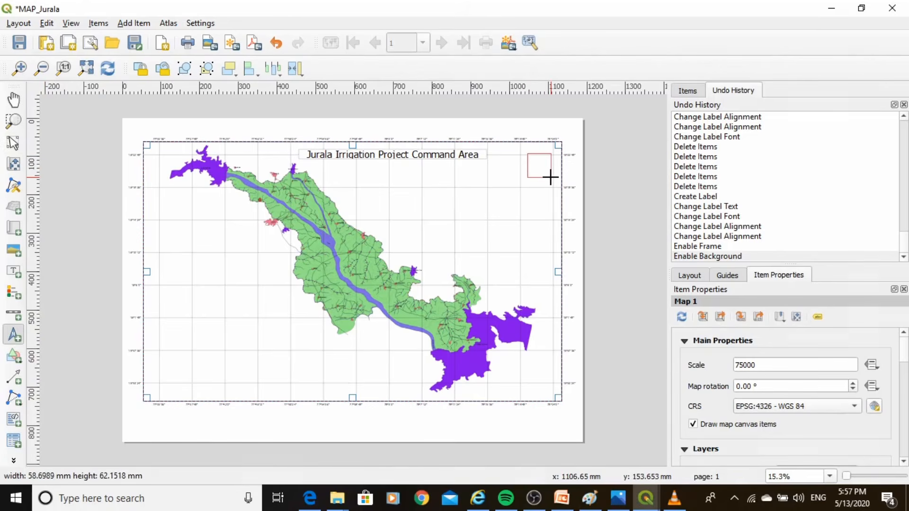
click(536, 203)
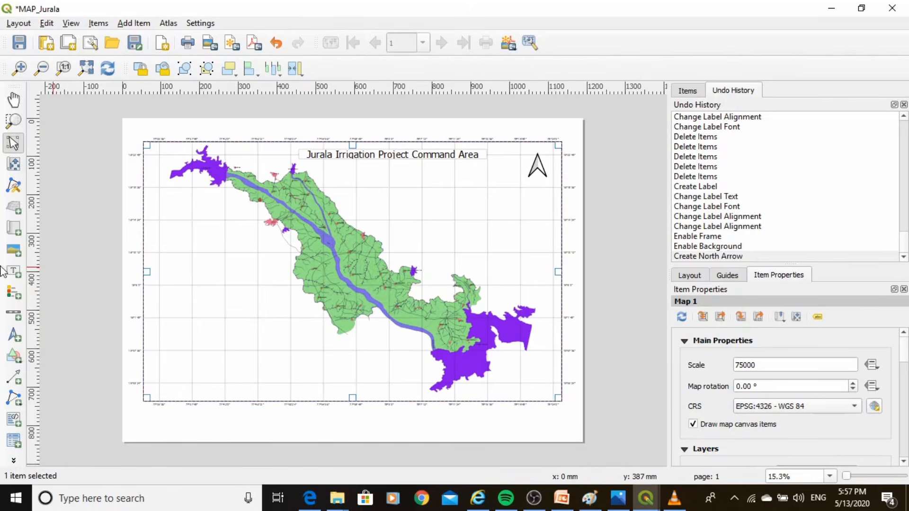
Add a scale bar linked to Map 1 just below the map frame, with Kilometers as its units
click(13, 317)
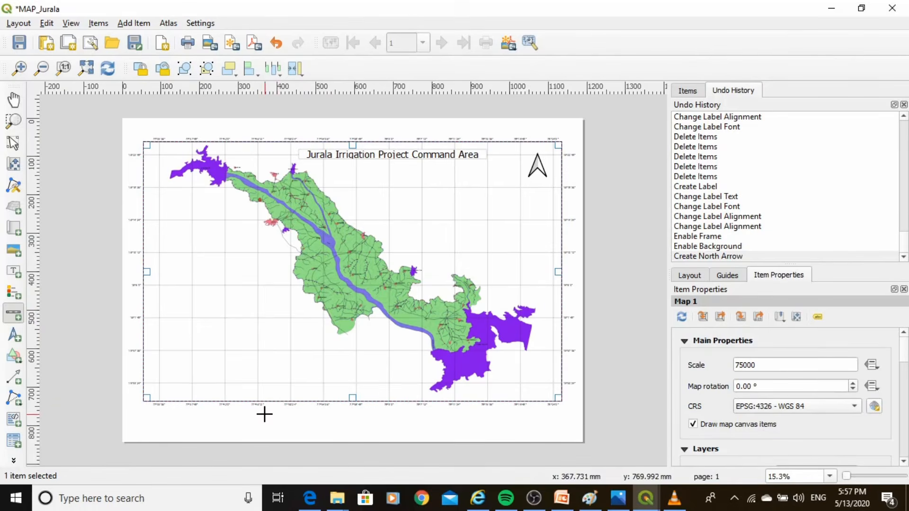
drag(265, 415, 448, 420)
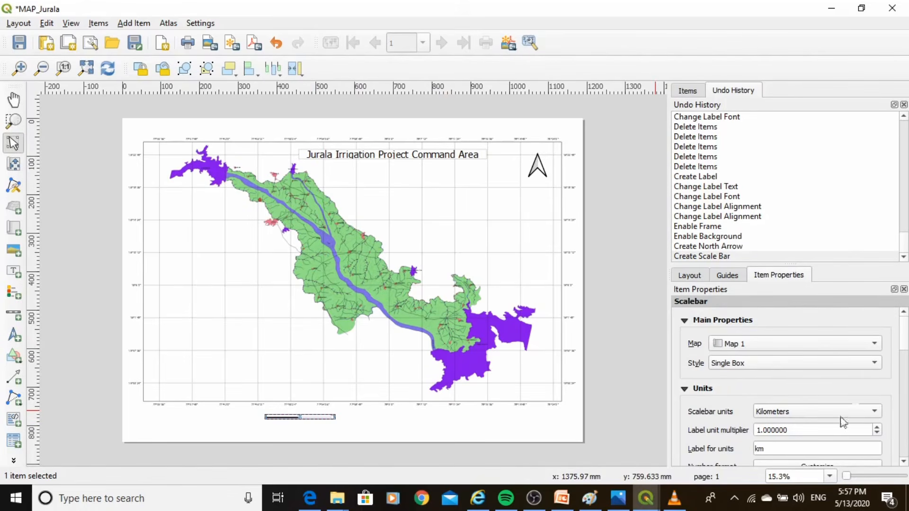
scroll(905, 345, down, 1)
scroll(905, 347, down, 1)
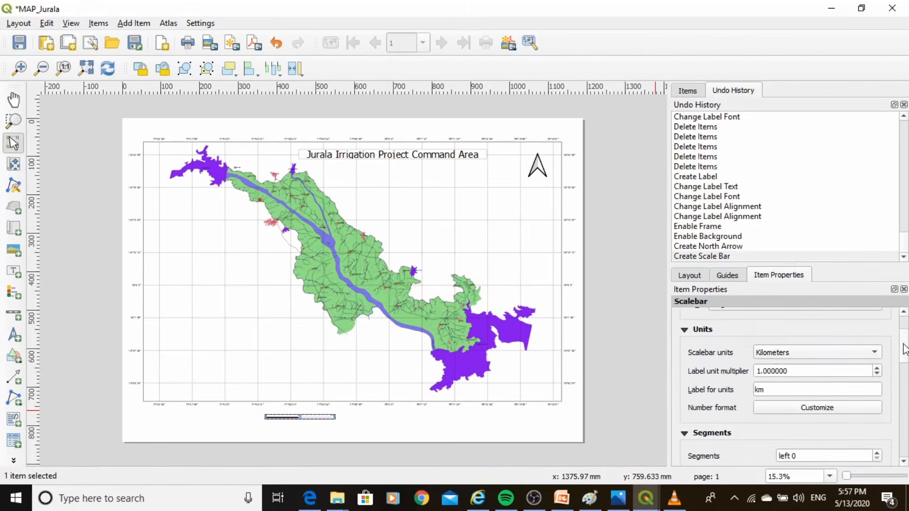
click(780, 354)
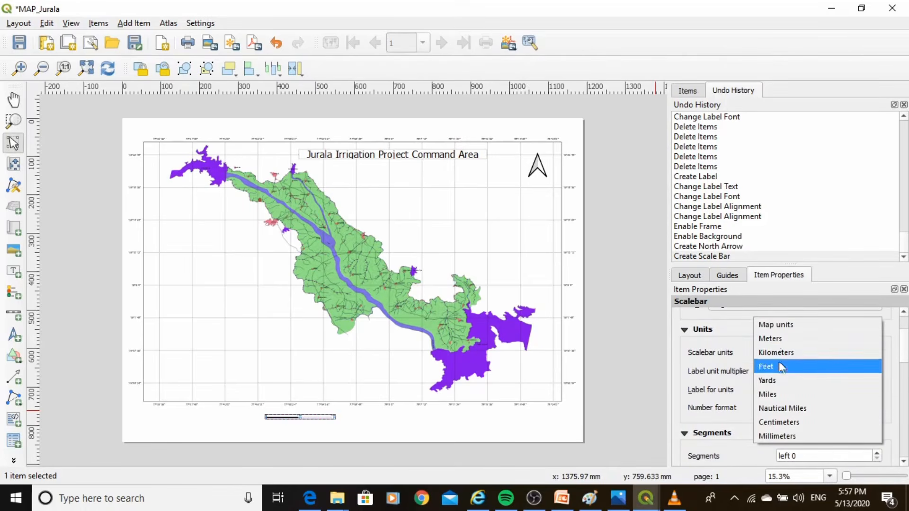
click(777, 352)
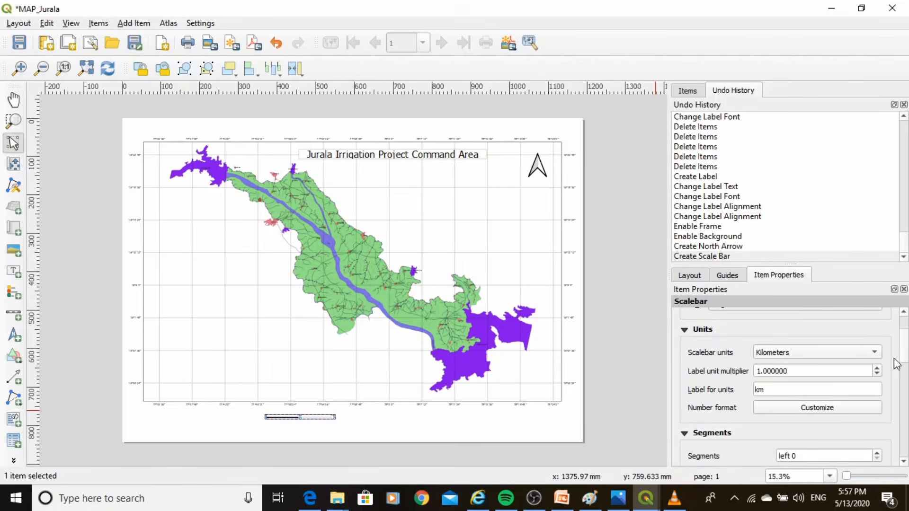
Set the scale bar to 5 right segments
drag(905, 358, 904, 377)
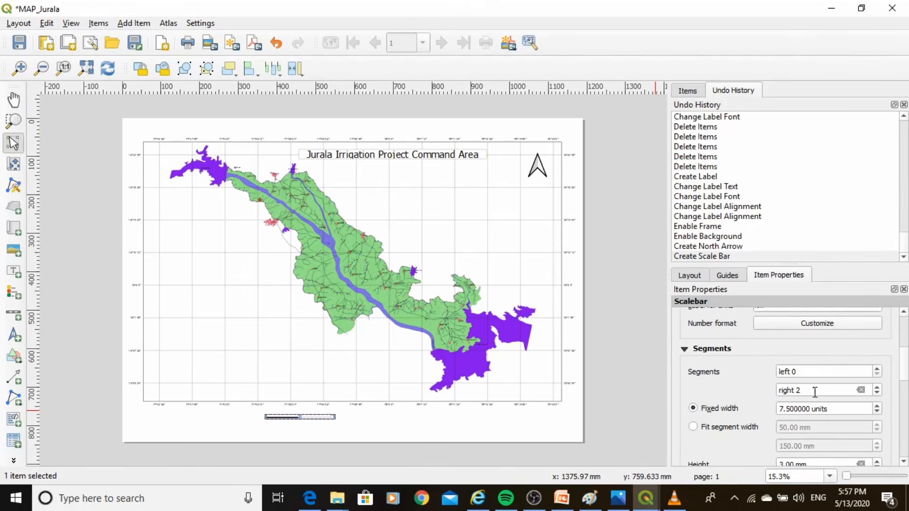
click(878, 388)
click(877, 388)
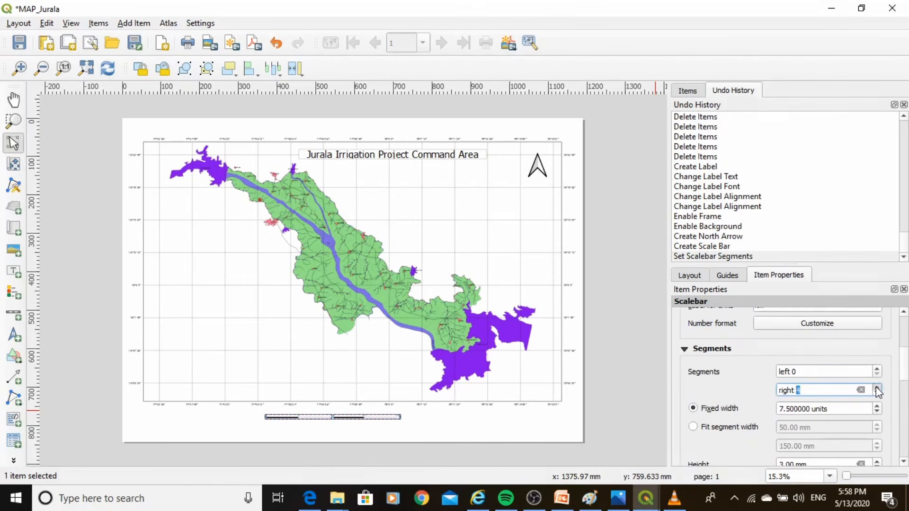
click(877, 388)
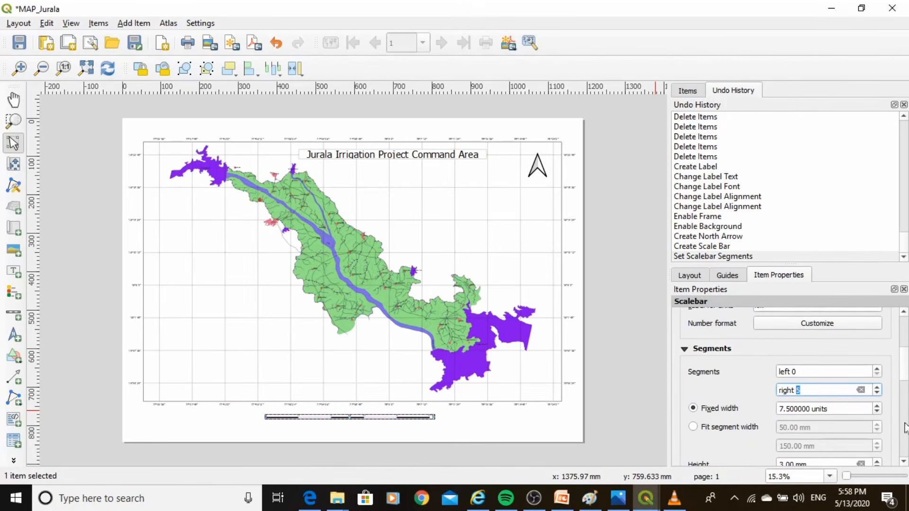
Try a scale bar height of 7 mm, and restore it to 3 mm
drag(904, 374, 904, 393)
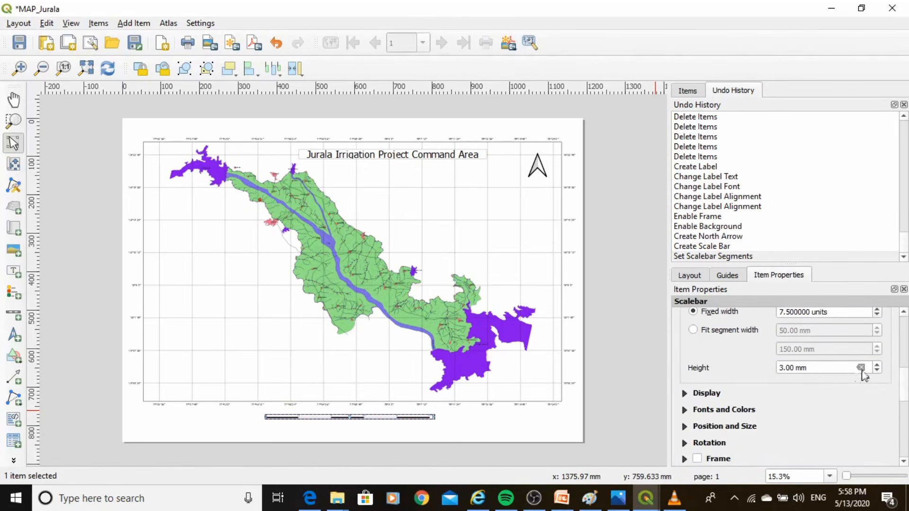
click(877, 365)
click(876, 365)
click(876, 365)
click(877, 365)
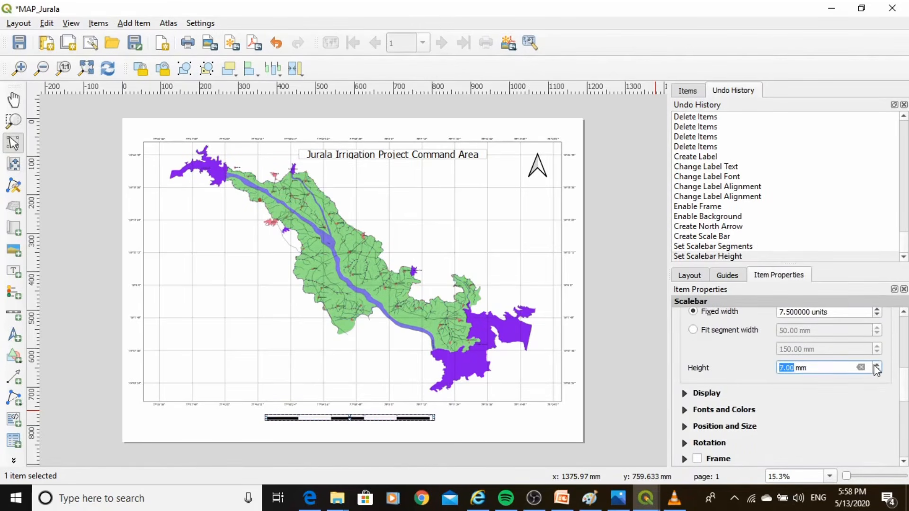
click(877, 370)
click(877, 371)
click(877, 370)
click(877, 370)
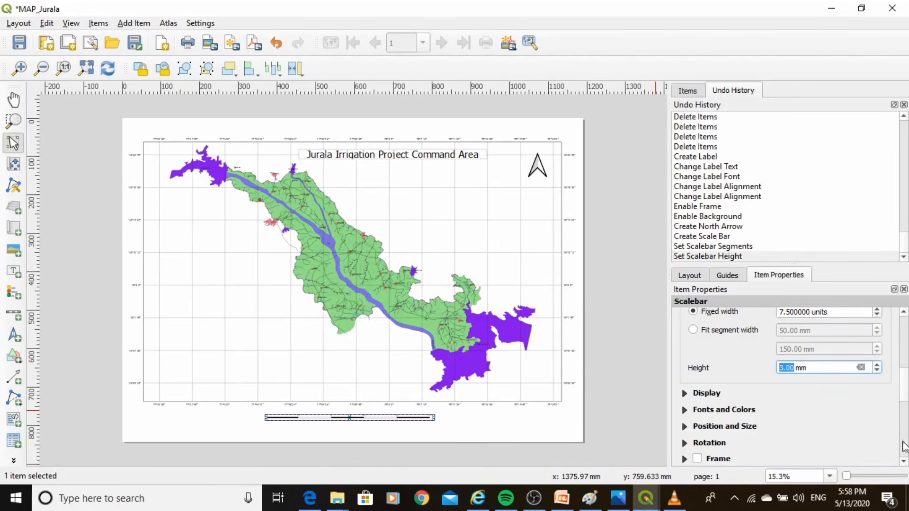
click(904, 461)
click(903, 460)
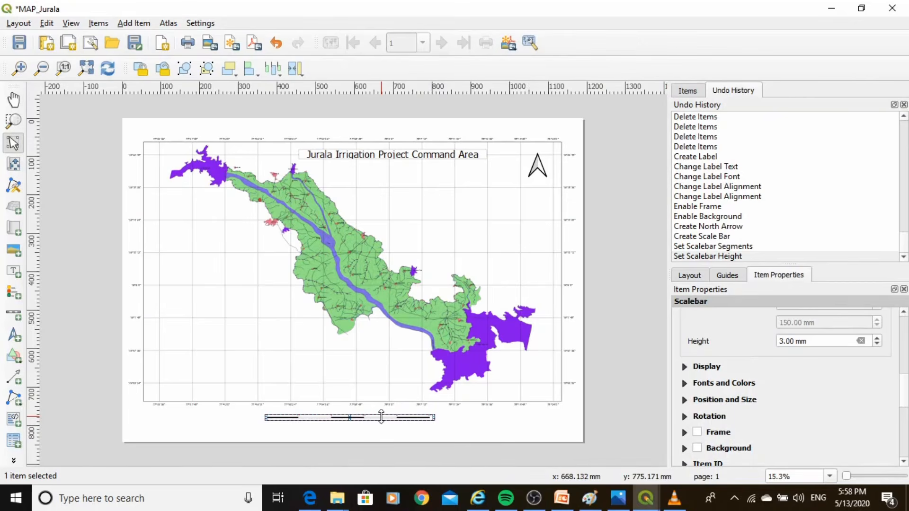
Nudge the scale bar slightly up, closer to the map's lower edge, keeping its horizontal position
key(Left)
key(Left)
key(Left)
key(Left)
key(Left)
key(Left)
key(Left)
key(Left)
key(Left)
key(Left)
key(Left)
key(Left)
key(Left)
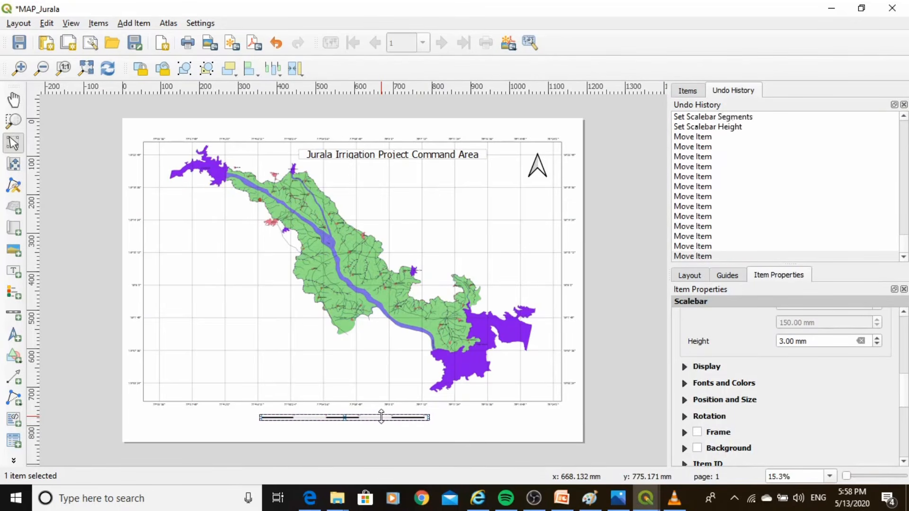
key(Right)
key(Right)
key(Right)
key(Right)
key(Right)
key(Right)
key(Right)
key(Right)
key(Right)
key(Right)
key(Right)
key(Right)
key(Right)
key(Up)
key(Up)
key(Up)
key(Up)
key(Up)
key(Up)
key(Up)
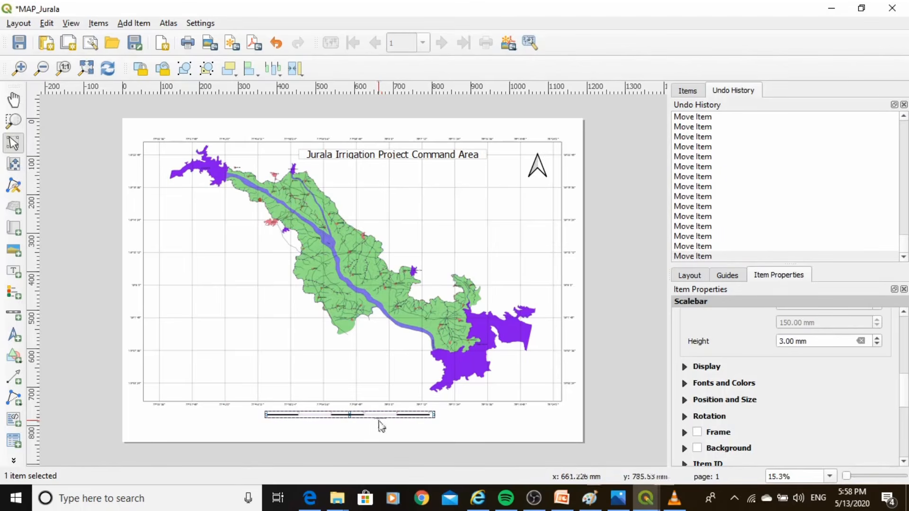
click(371, 424)
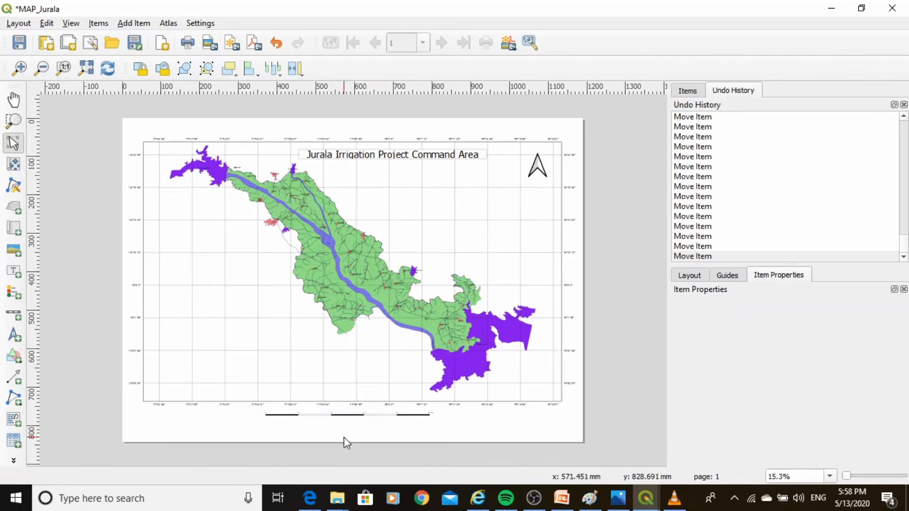
Set the font size of the scale bar's labels to 18 points
scroll(343, 436, up, 1)
scroll(324, 420, up, 1)
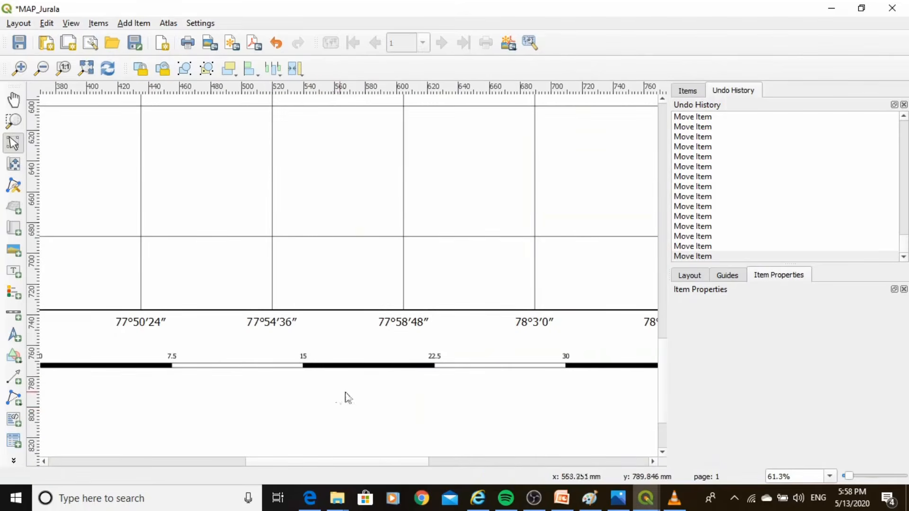
scroll(391, 399, down, 1)
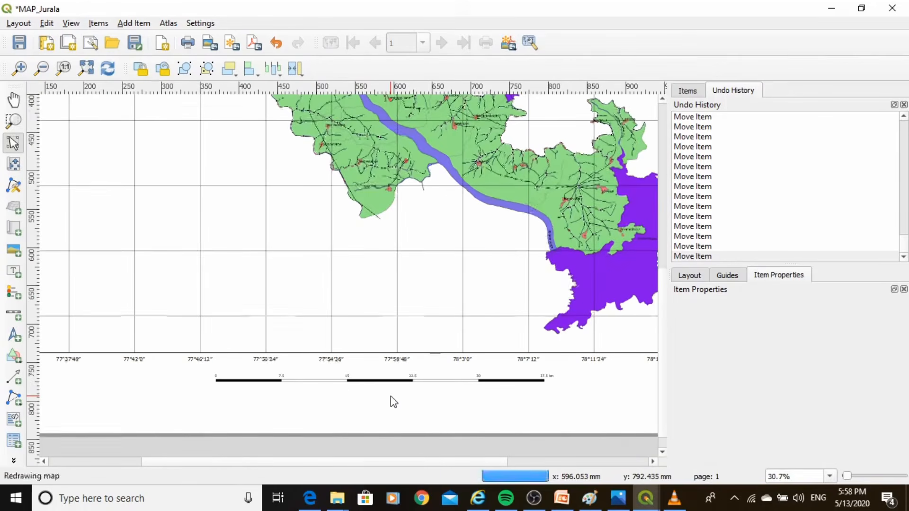
click(359, 381)
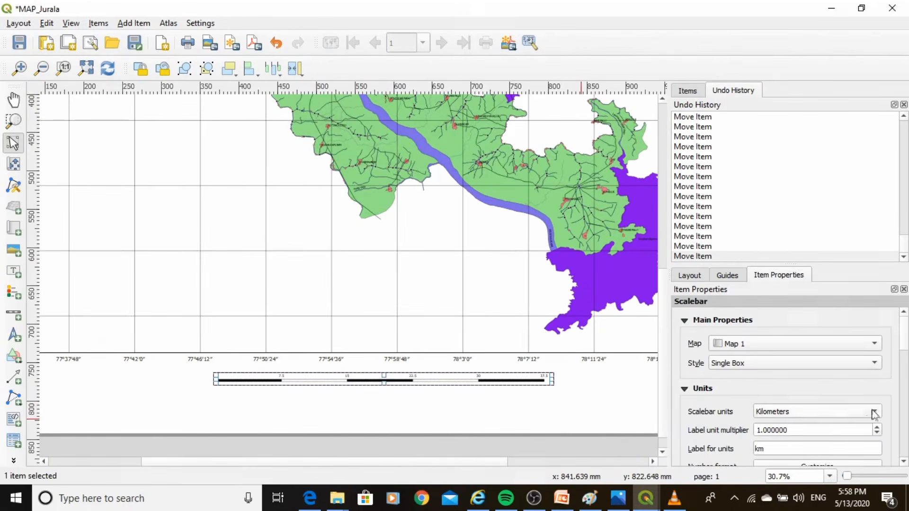
drag(906, 334, 908, 389)
click(718, 408)
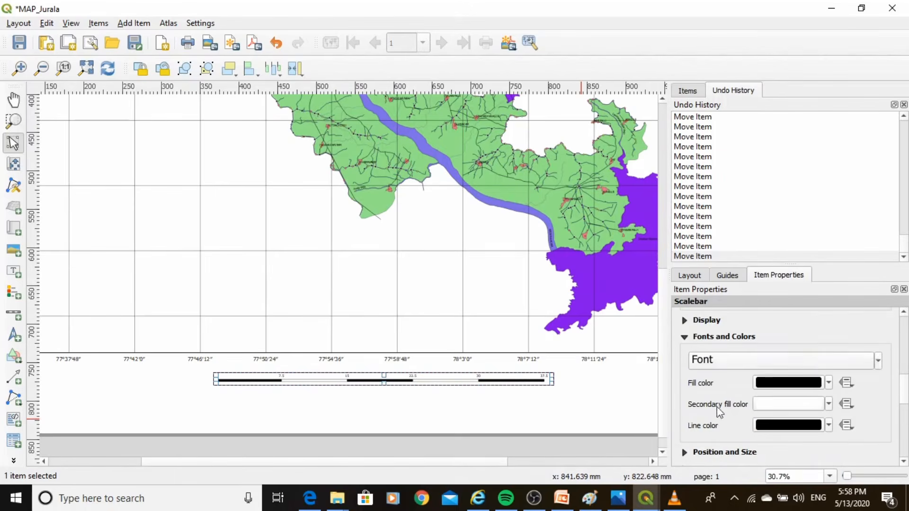
click(804, 361)
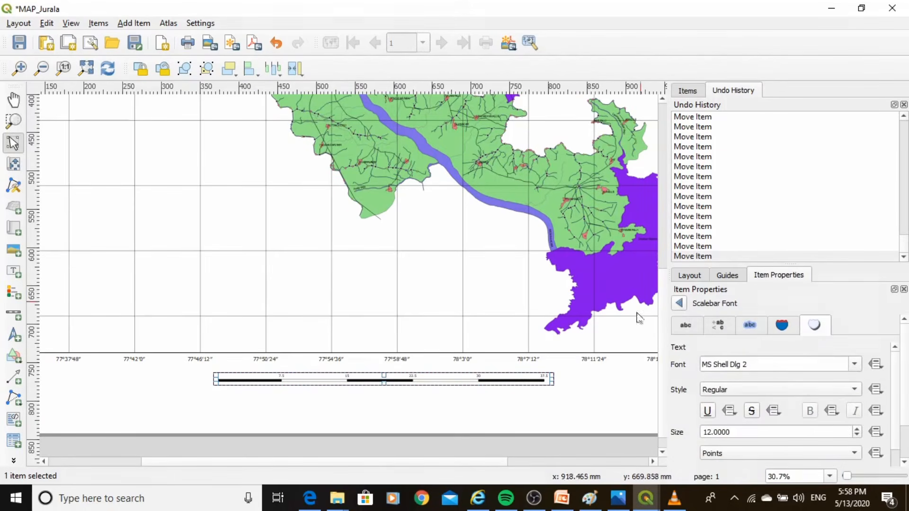
click(857, 429)
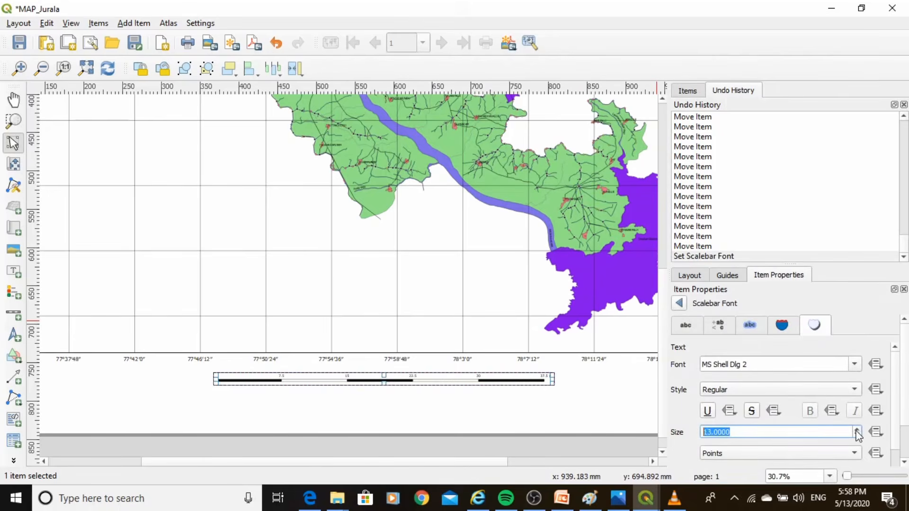
click(857, 430)
click(857, 429)
click(856, 430)
click(857, 429)
click(857, 430)
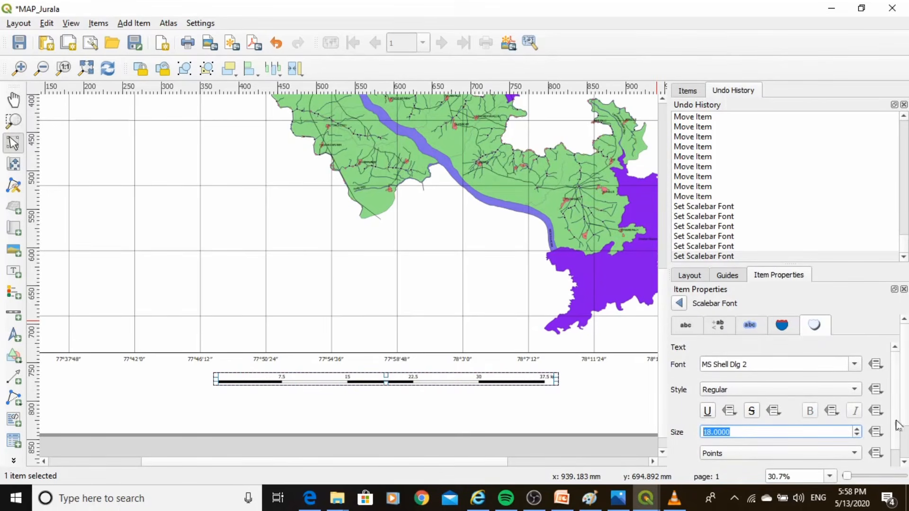
scroll(898, 425, down, 2)
click(439, 406)
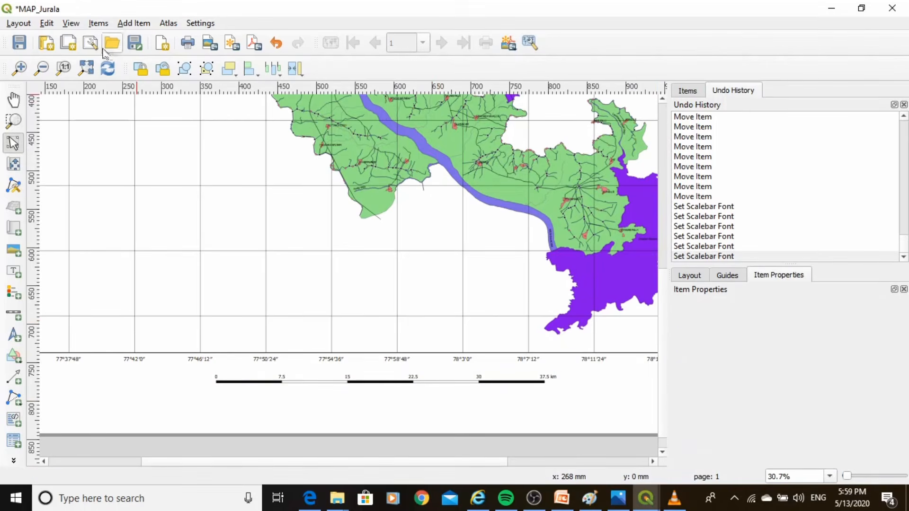
Add a legend for Map 1 in the empty lower-left area of the map and view its entries up close
click(87, 69)
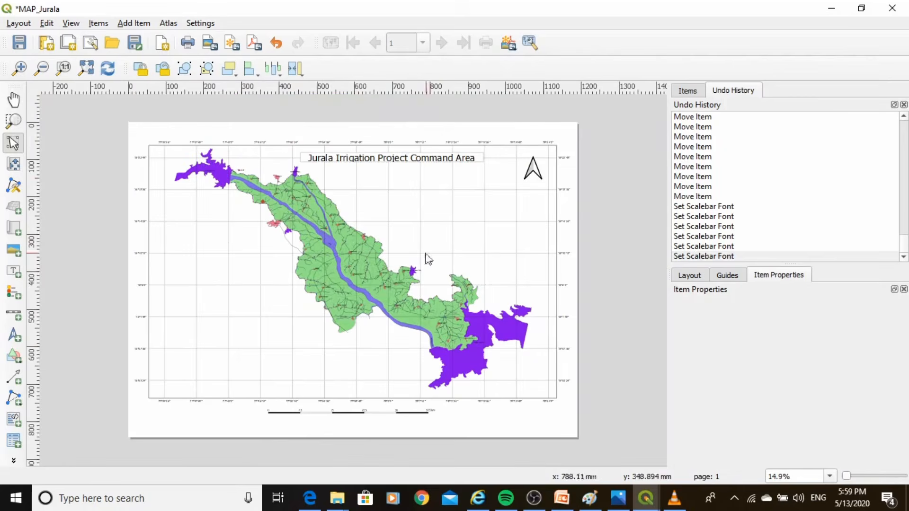
click(13, 294)
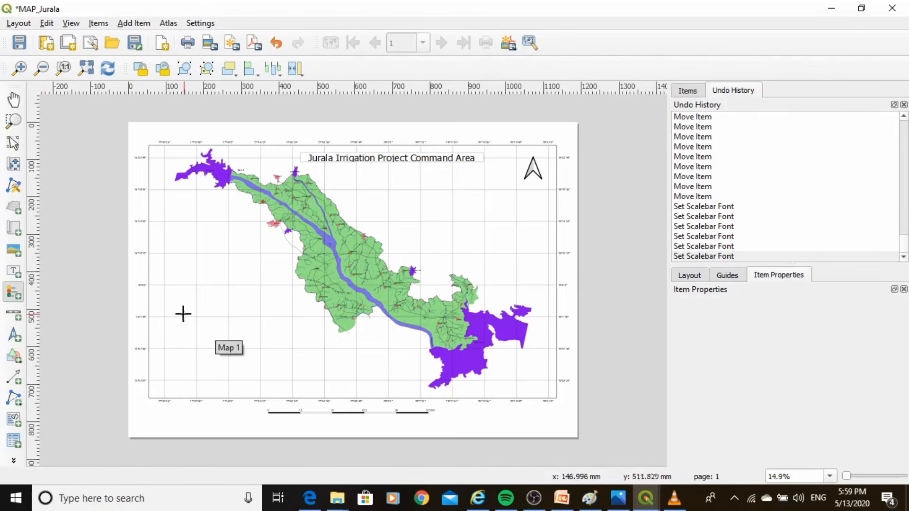
drag(180, 304, 244, 385)
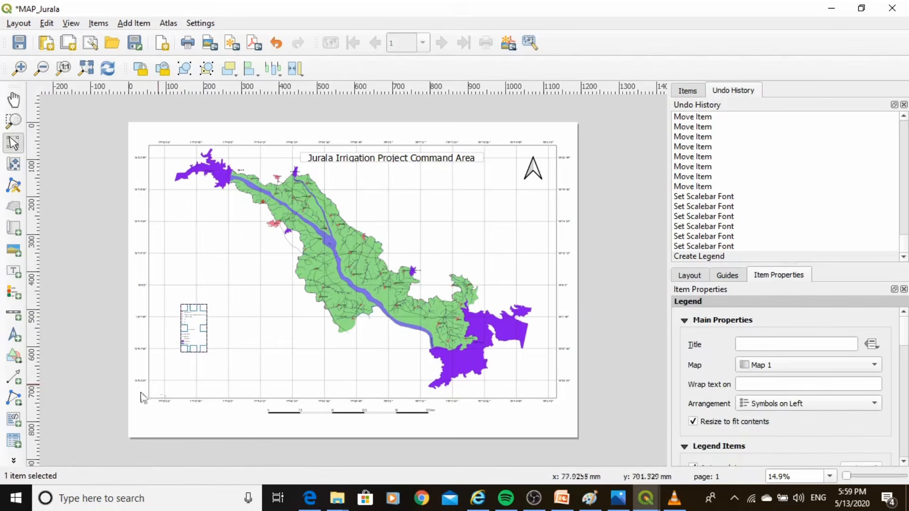
scroll(112, 341, up, 2)
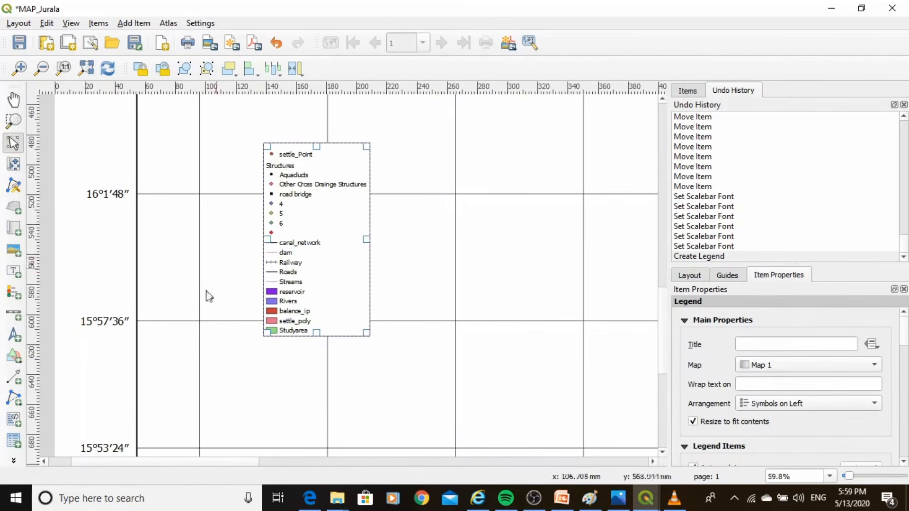
Give the new legend the title "Legends"
scroll(348, 270, up, 1)
scroll(334, 258, down, 1)
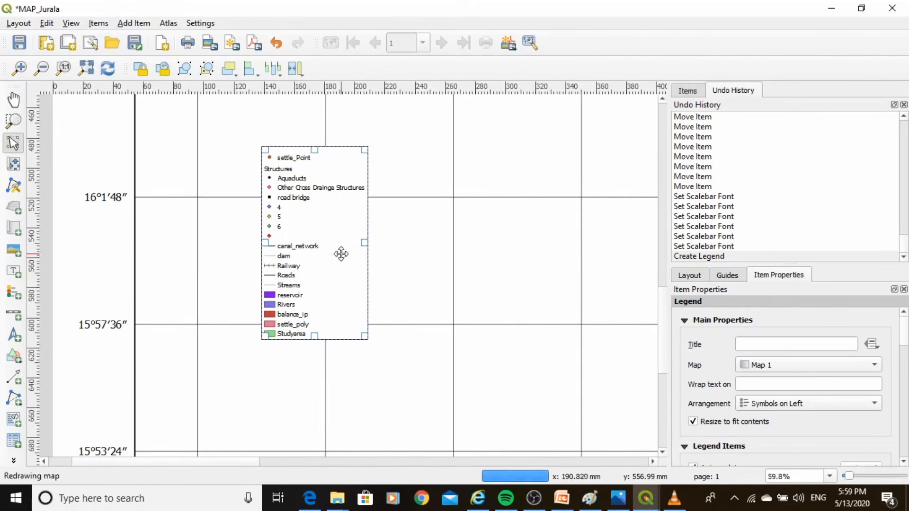
click(801, 348)
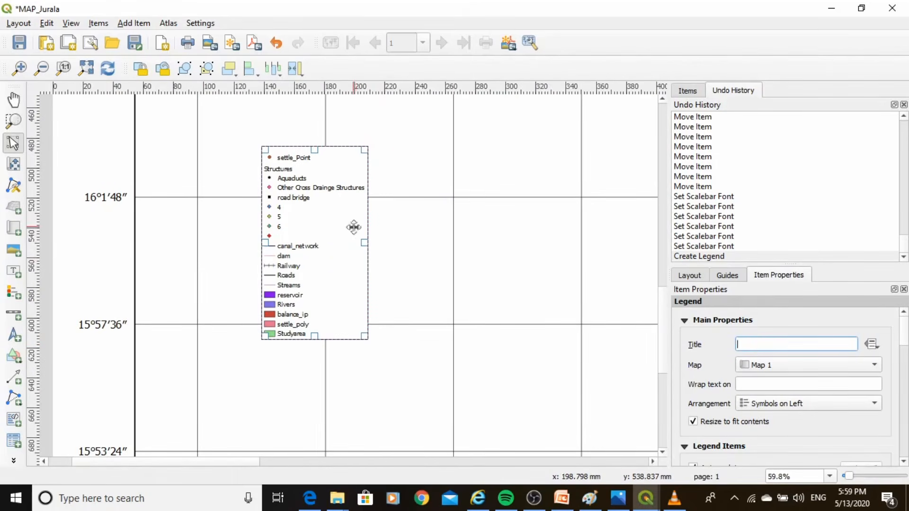
text(Legends)
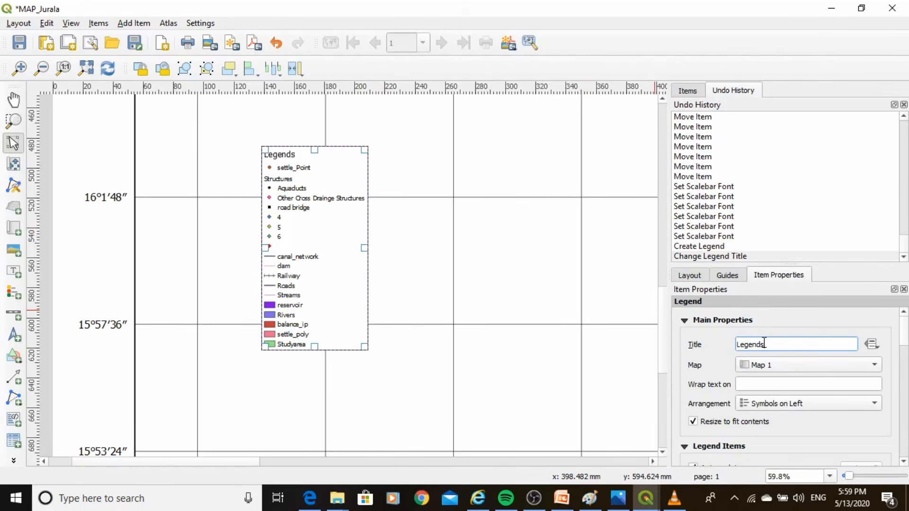
Rename the Structures legend entry labelled "4" as "railway bridge"
scroll(906, 352, down, 3)
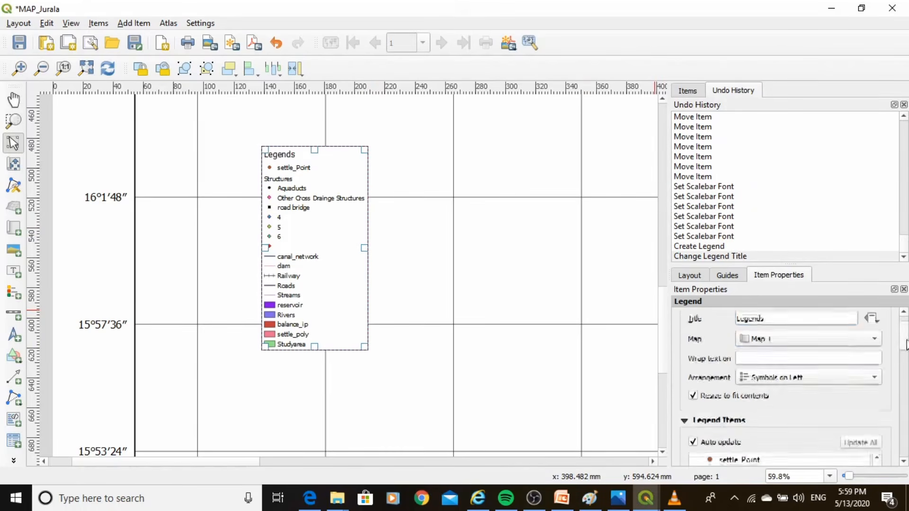
scroll(906, 355, down, 2)
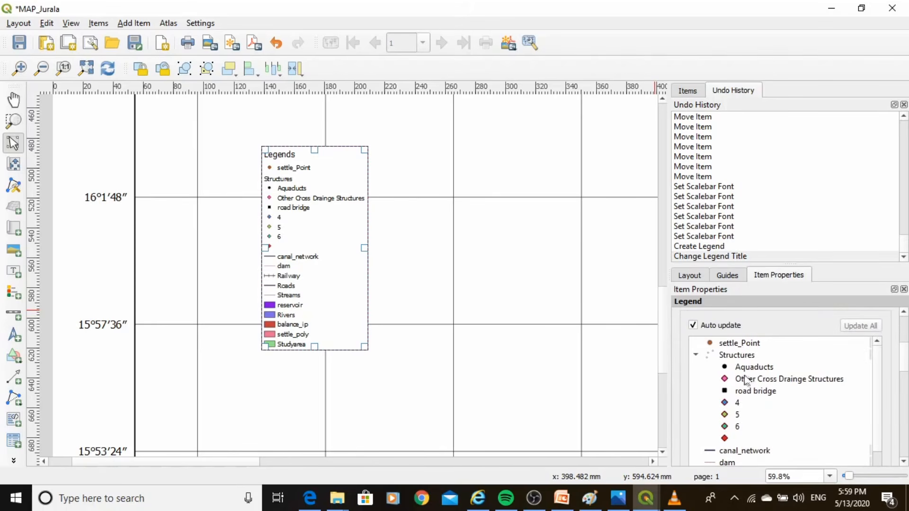
scroll(906, 362, down, 1)
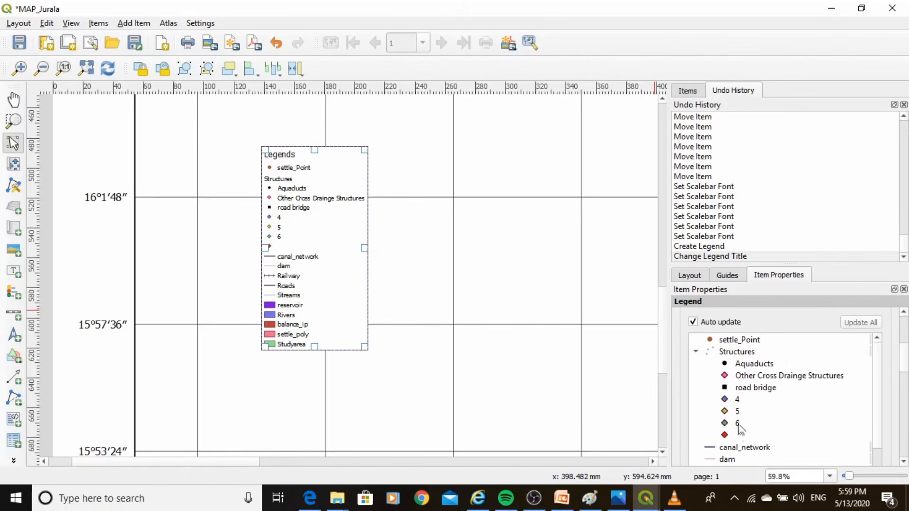
double_click(737, 400)
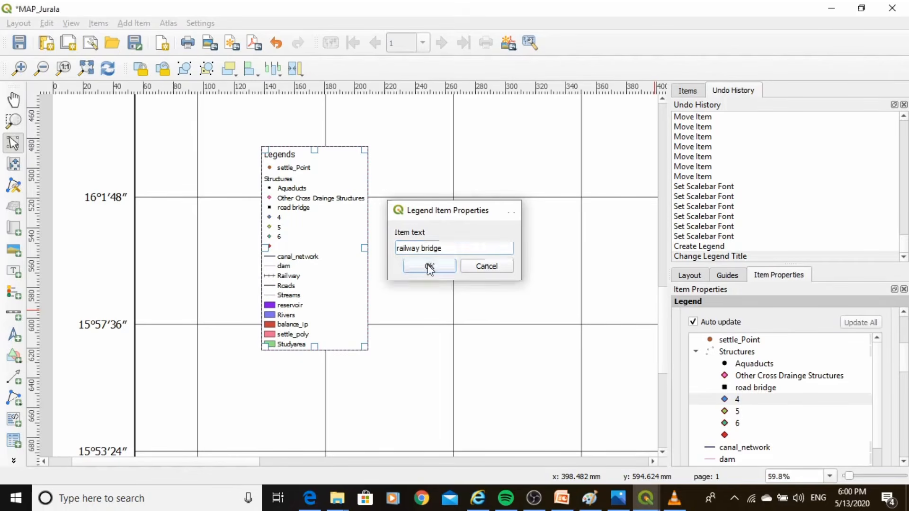
click(416, 266)
click(436, 268)
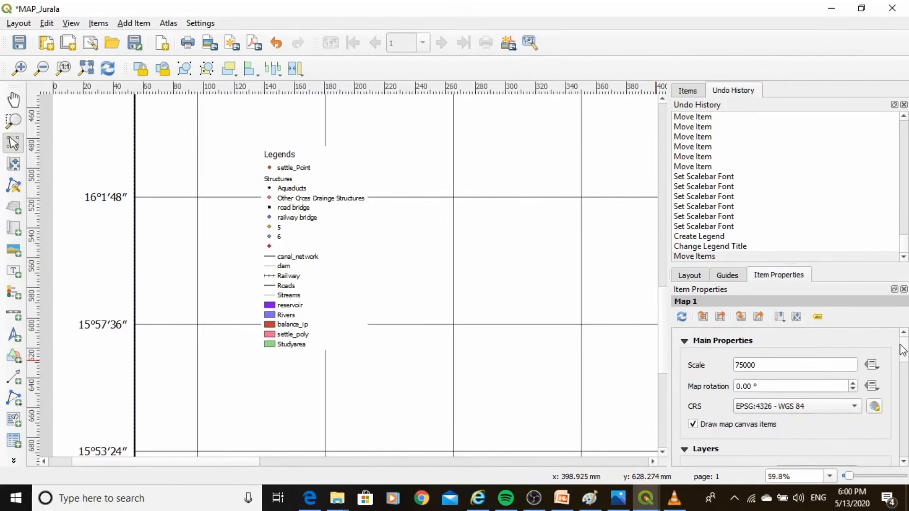
Reselect the legend, turn off its automatic updating, and hide the Structures subgroup heading
scroll(901, 350, down, 5)
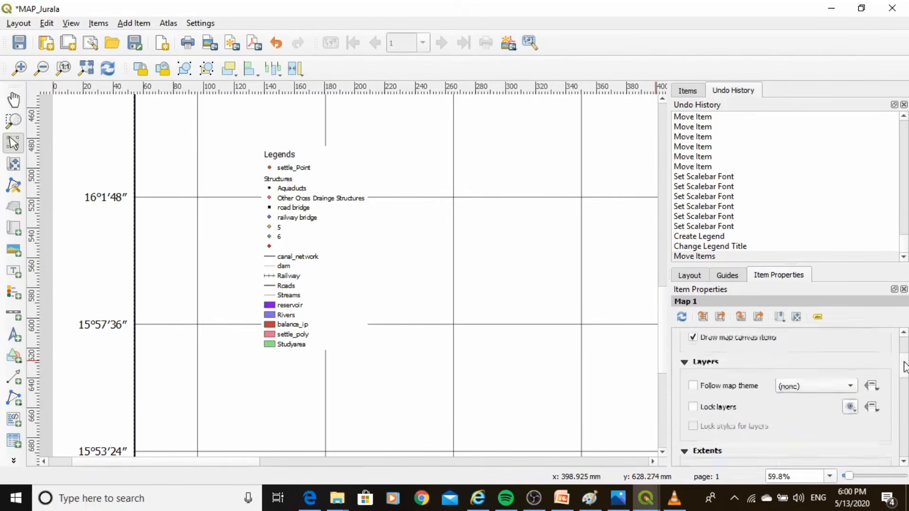
click(310, 258)
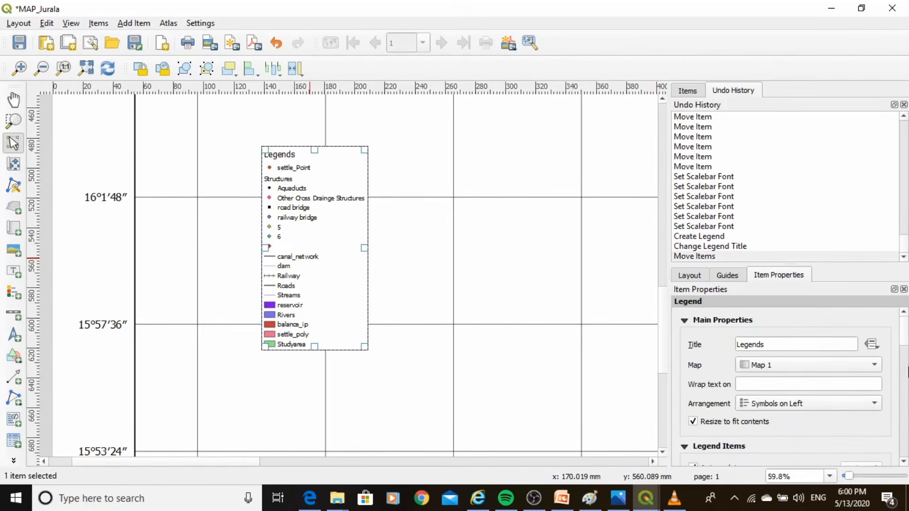
scroll(902, 341, down, 3)
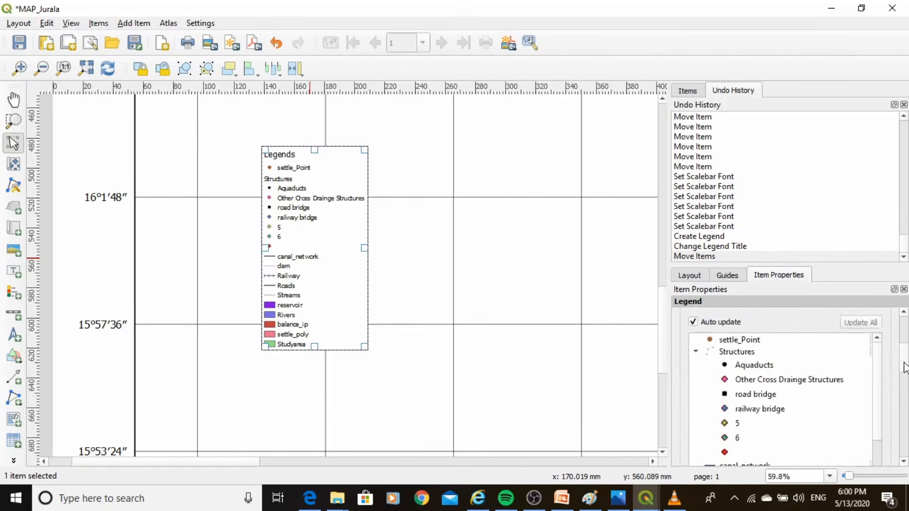
click(737, 345)
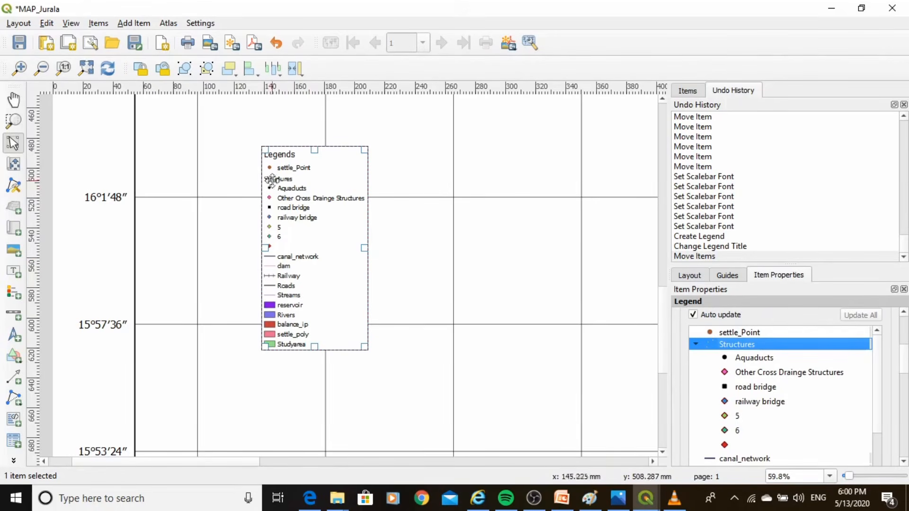
click(693, 315)
click(733, 348)
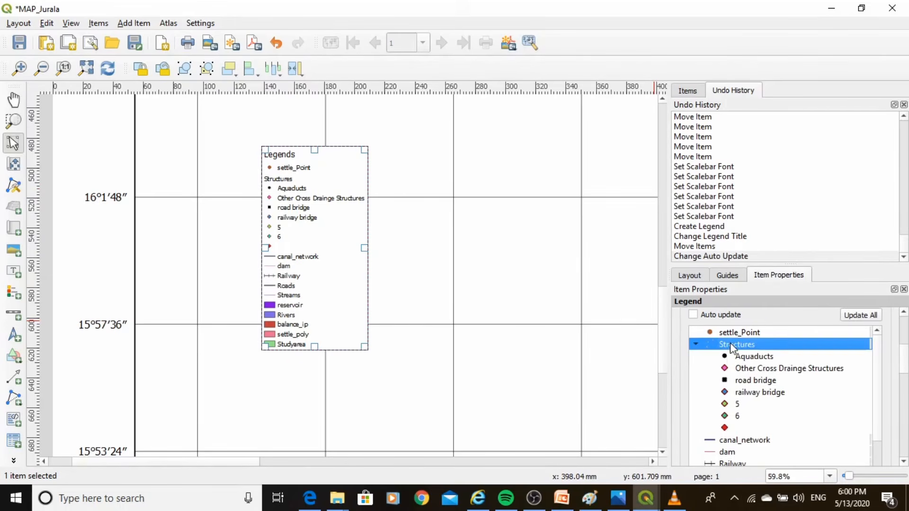
right_click(729, 350)
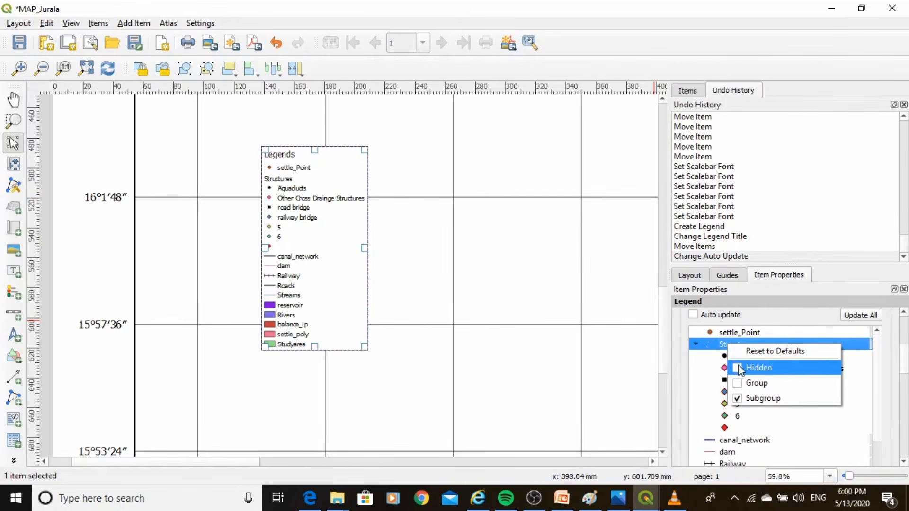
click(738, 365)
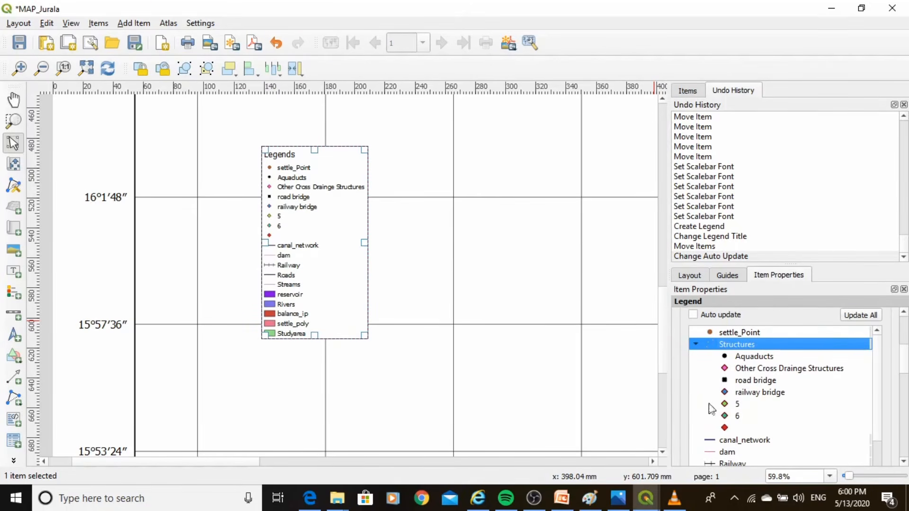
Rename the Studyarea legend entry as "Command Area"
scroll(905, 367, down, 5)
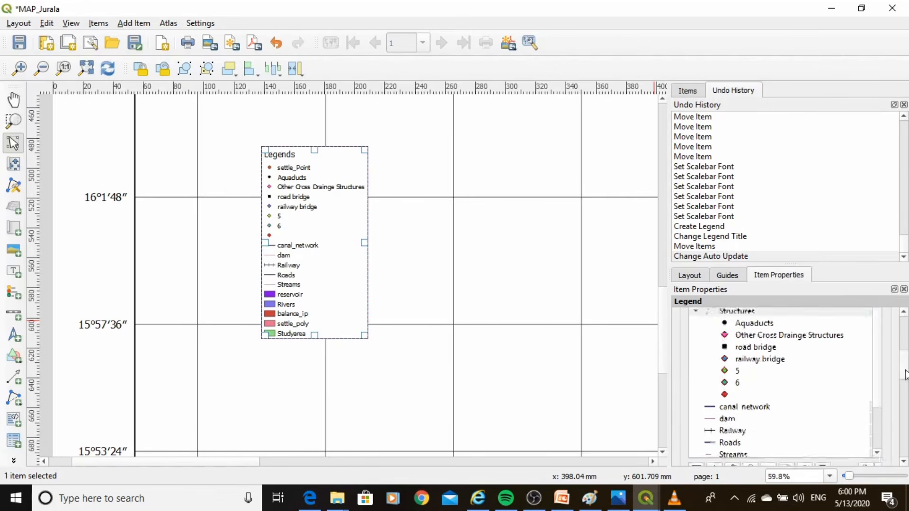
scroll(878, 387, down, 2)
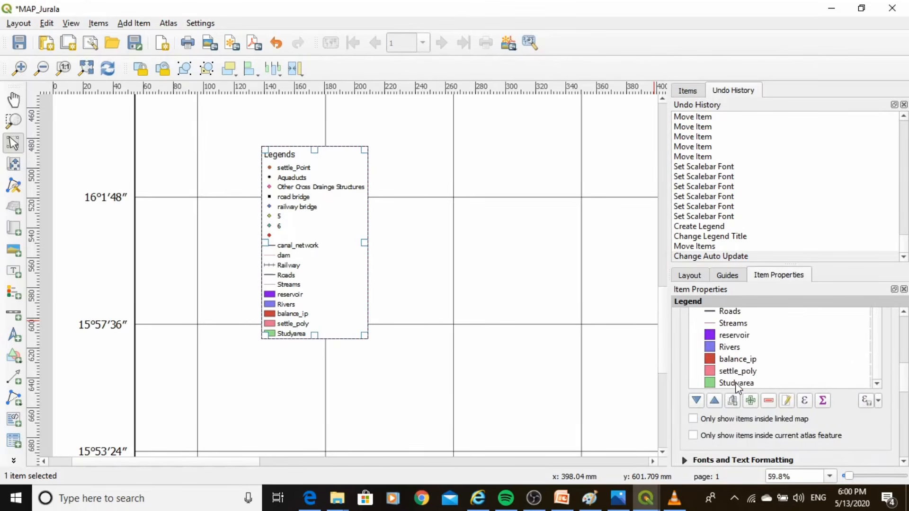
click(736, 384)
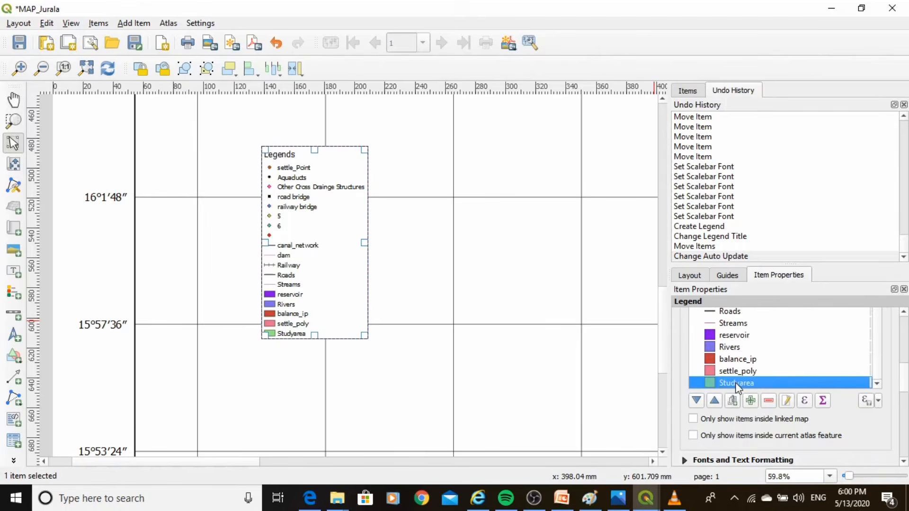
double_click(736, 383)
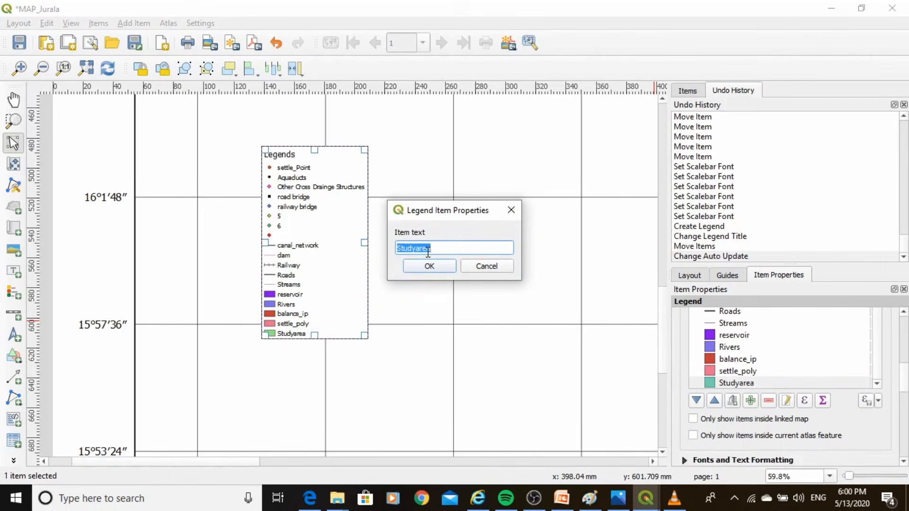
text(Command Area)
click(429, 266)
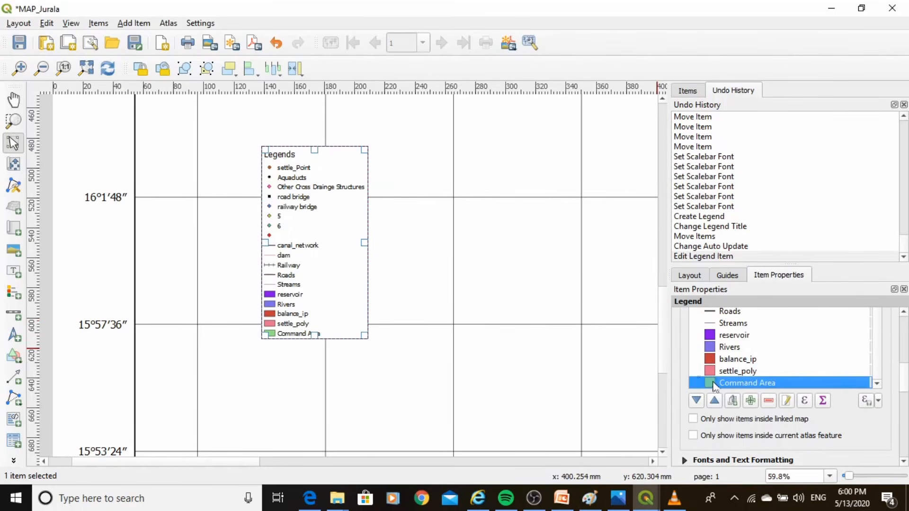
Try removing the settle_poly entry from the legend, and undo the removal
click(730, 371)
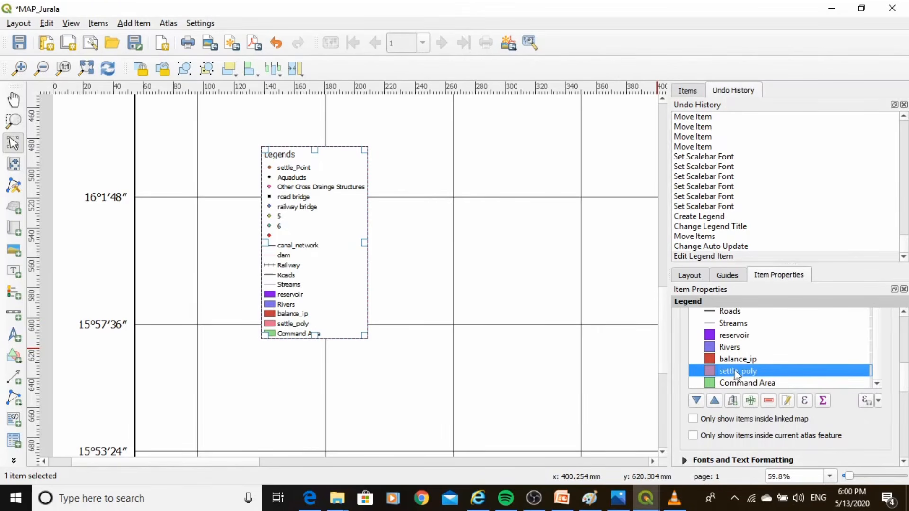
click(768, 401)
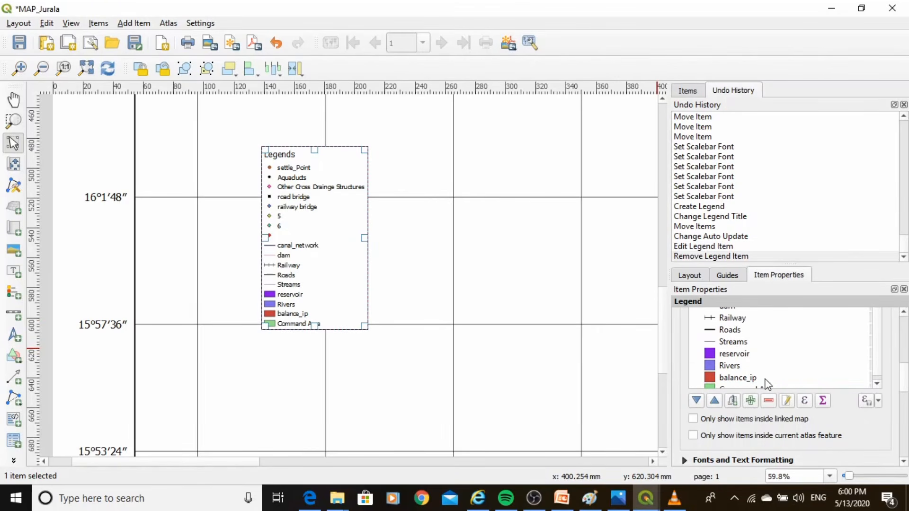
scroll(783, 382, down, 4)
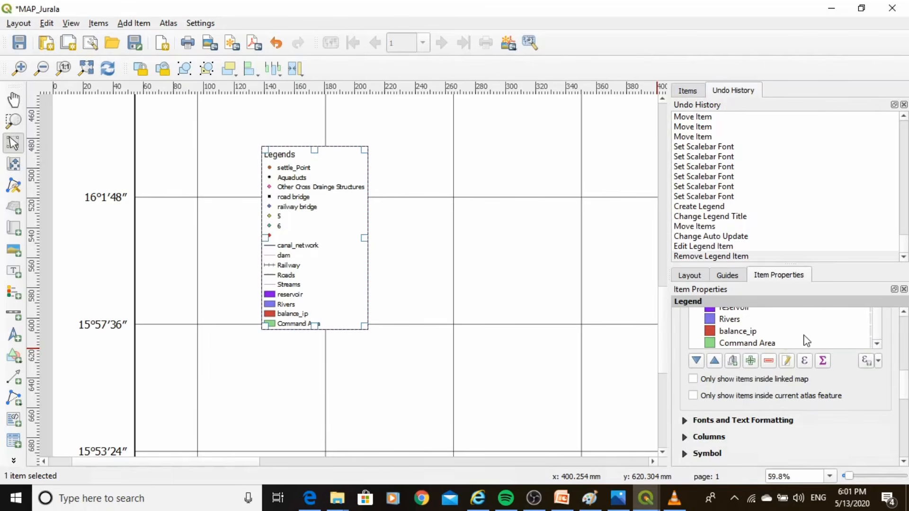
scroll(805, 340, up, 1)
scroll(805, 341, down, 1)
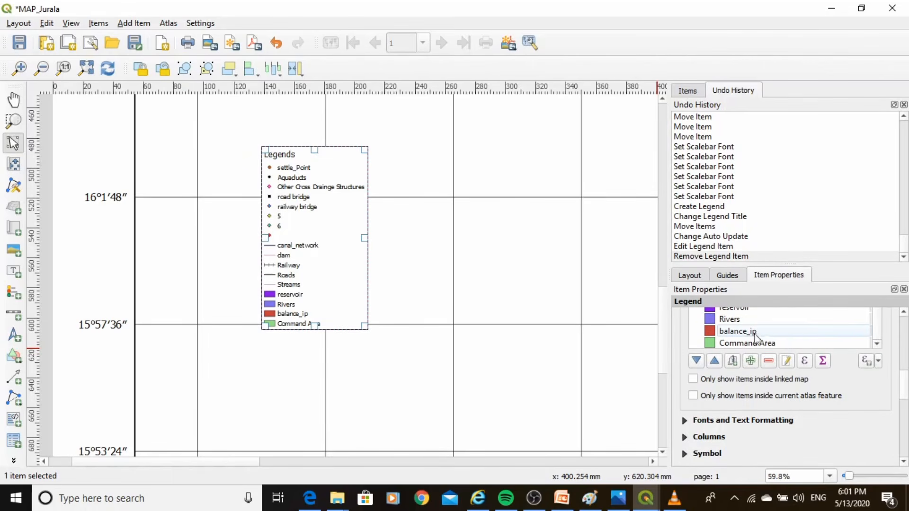
key(ctrl+z)
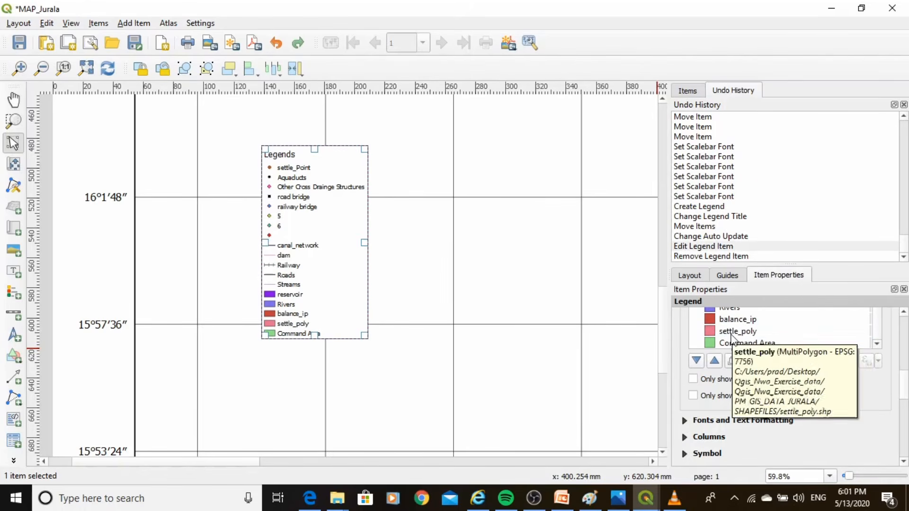
Rename the settle_poly legend entry as "Village Boundry"
click(737, 332)
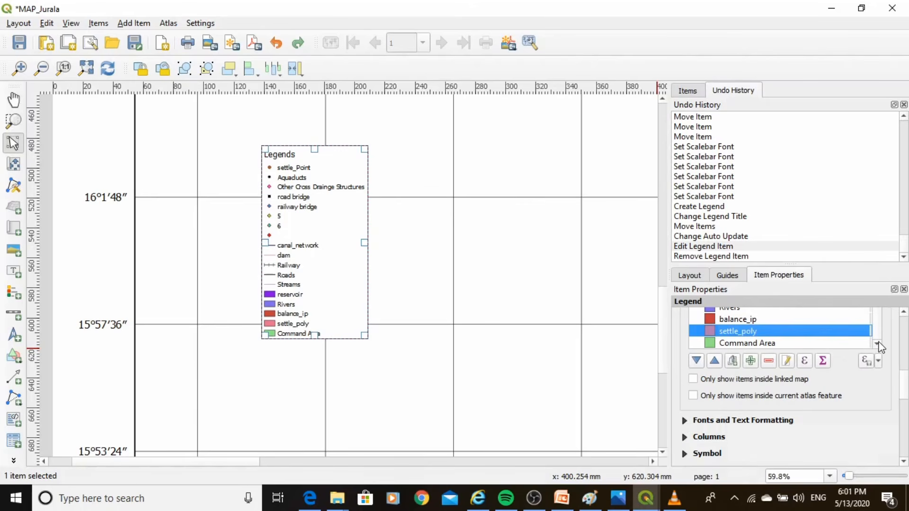
double_click(736, 334)
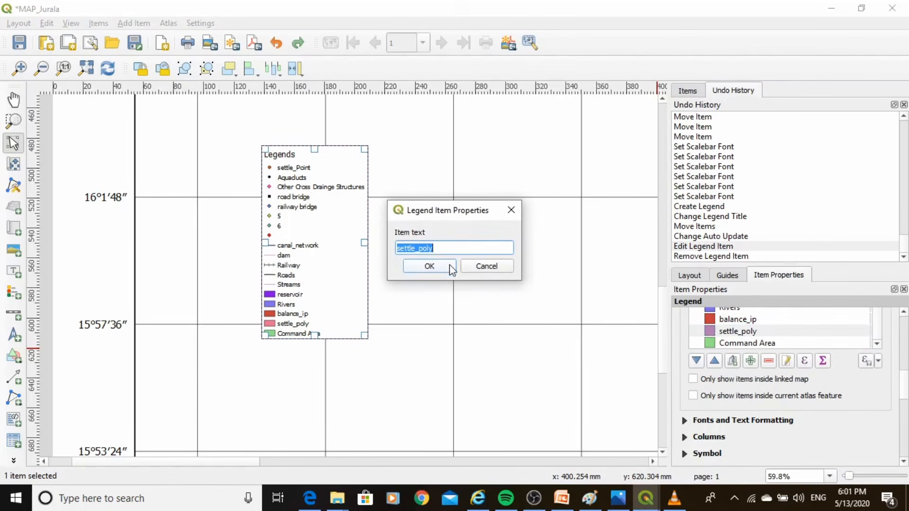
text(Village Boundry)
click(451, 267)
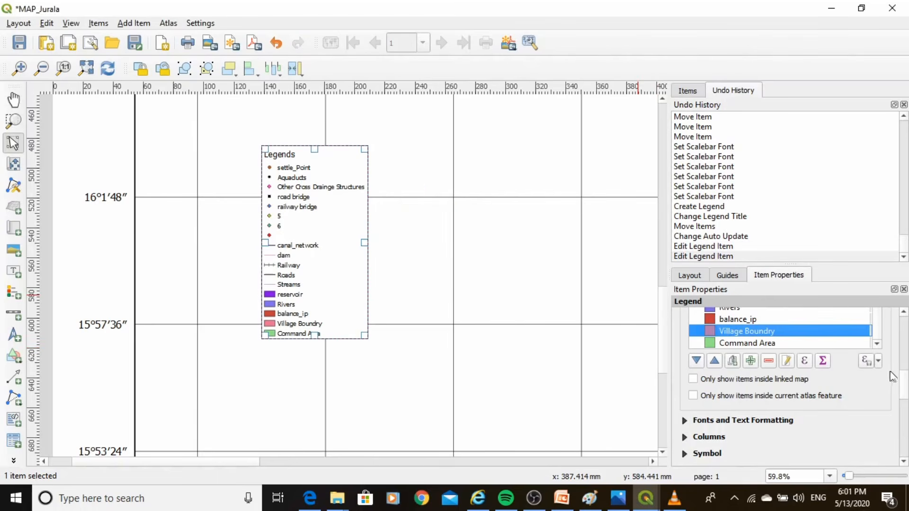
Set the legend title font size to 20
scroll(879, 350, up, 1)
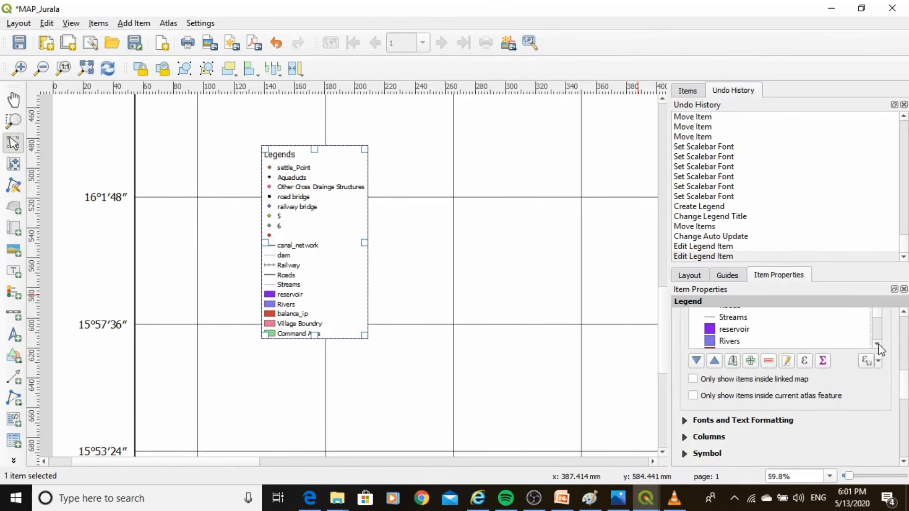
scroll(879, 349, up, 2)
scroll(903, 364, up, 3)
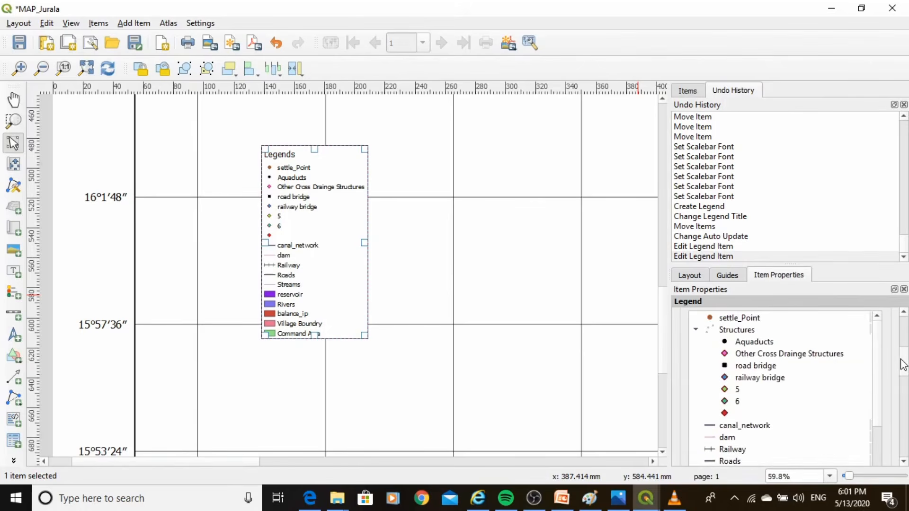
scroll(842, 369, down, 7)
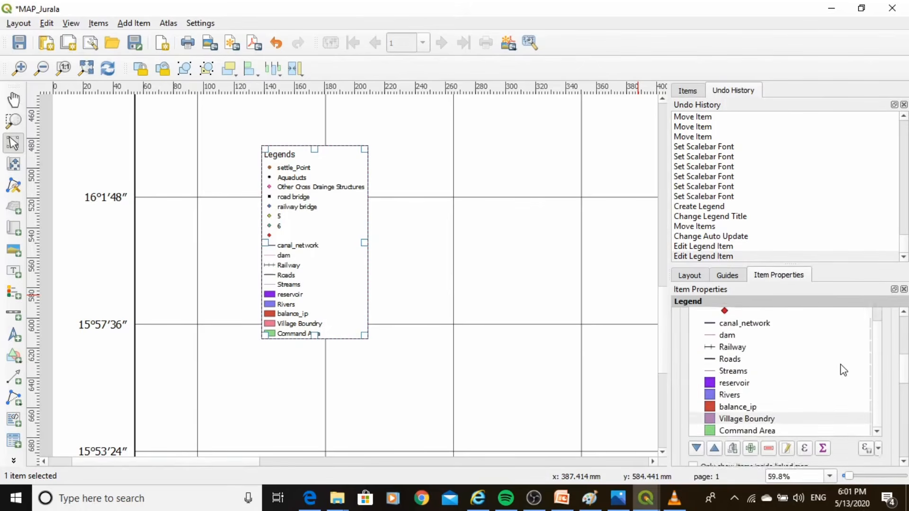
scroll(839, 389, down, 1)
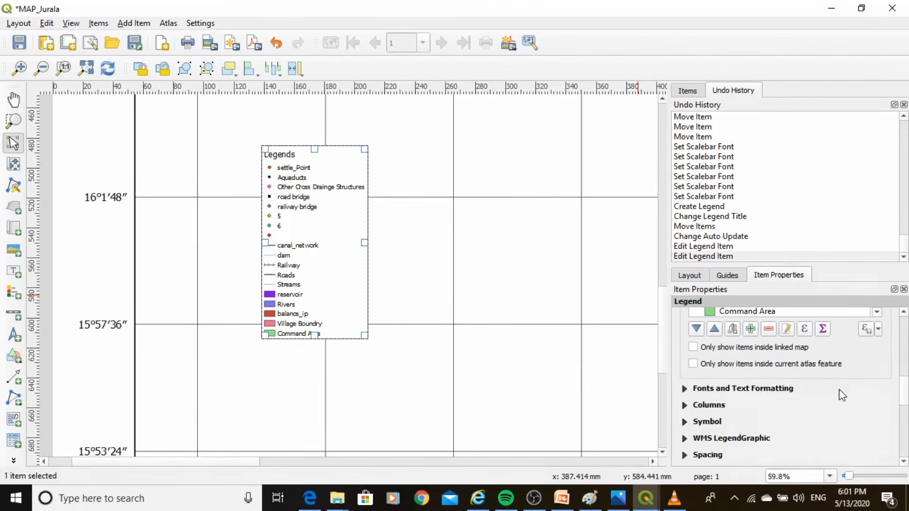
click(686, 389)
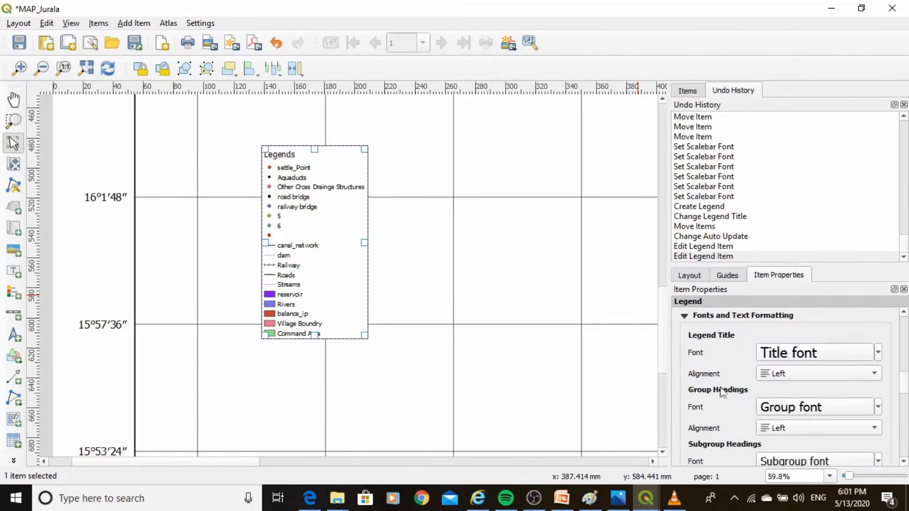
click(826, 358)
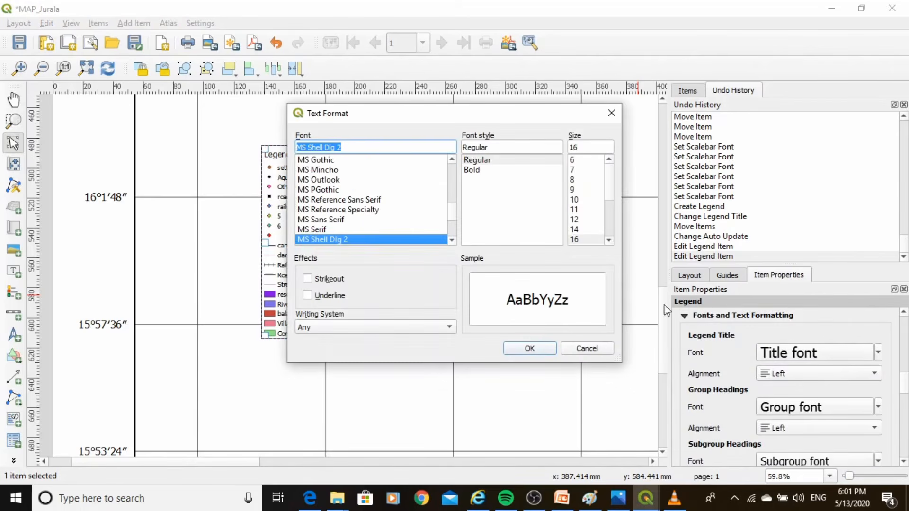
click(609, 240)
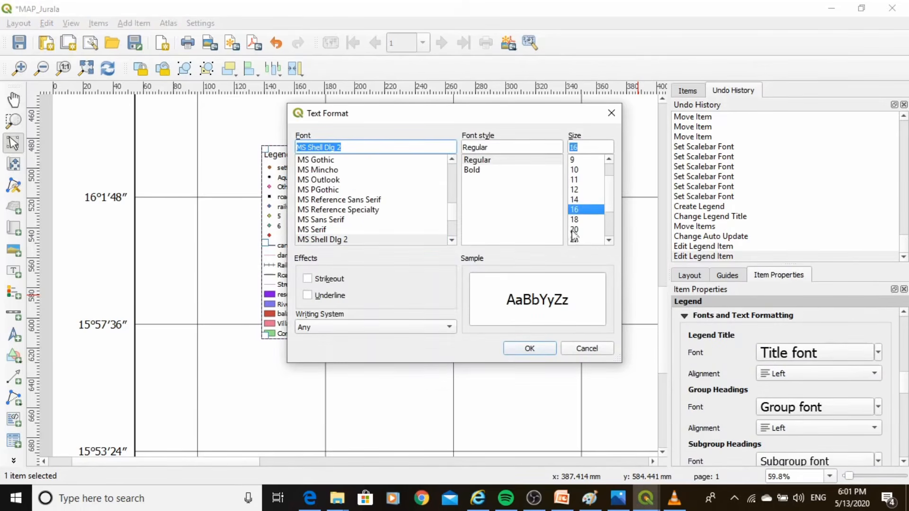
click(574, 230)
click(529, 348)
Set the font size of the legend's item labels to 20
scroll(898, 390, down, 2)
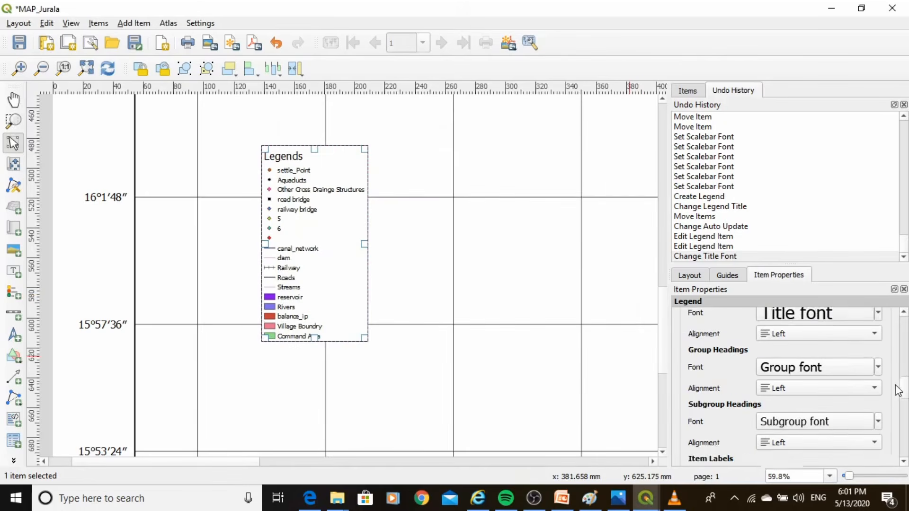
scroll(898, 390, down, 2)
click(857, 400)
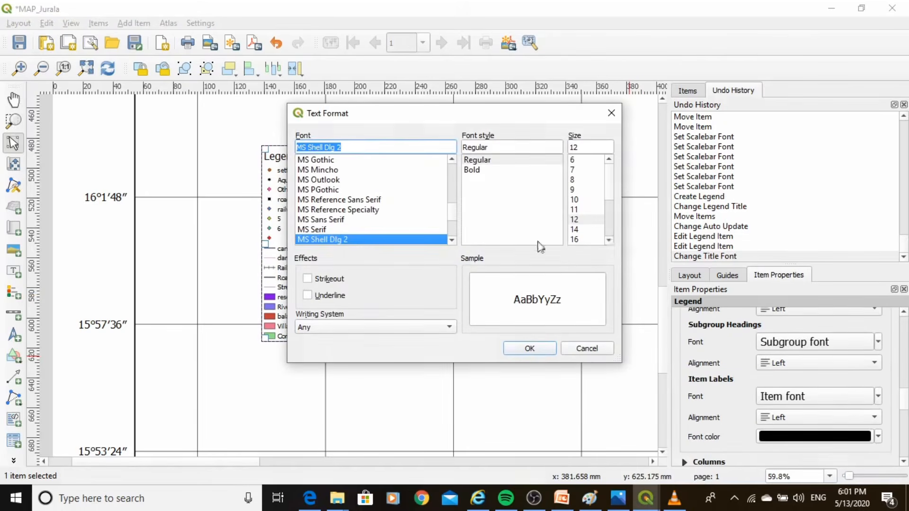
scroll(608, 237, down, 1)
click(574, 230)
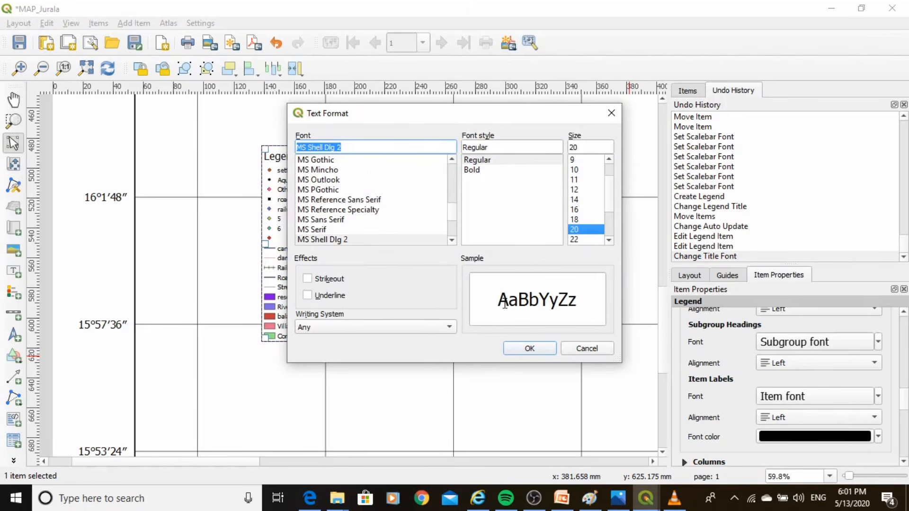
click(523, 354)
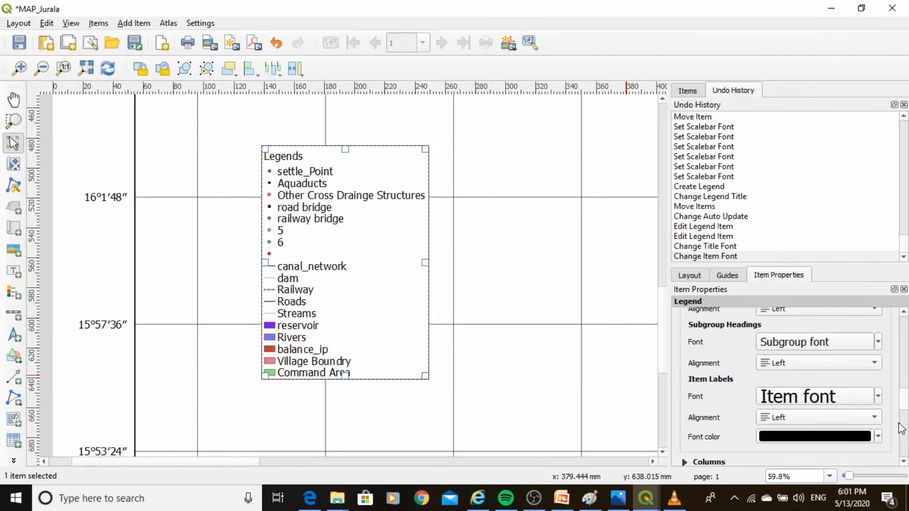
Arrange the legend in 3 columns and enable equal column widths
scroll(906, 411, down, 3)
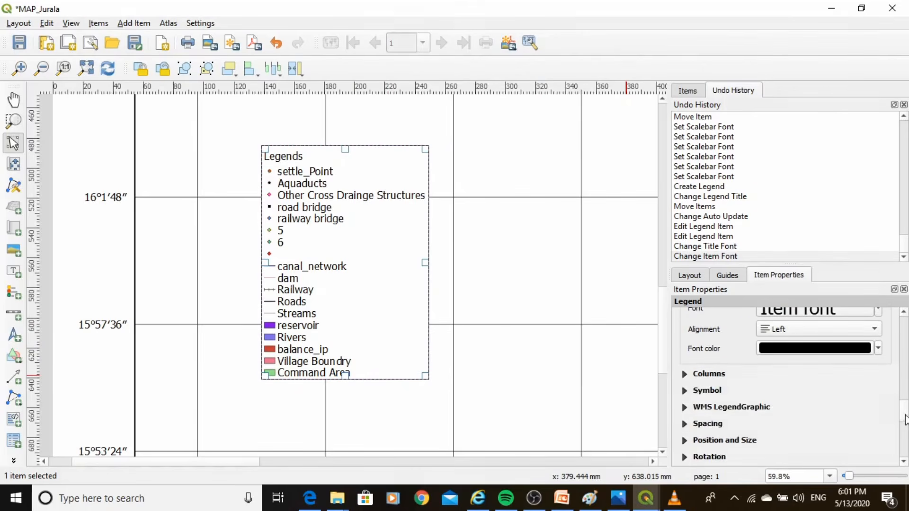
click(684, 375)
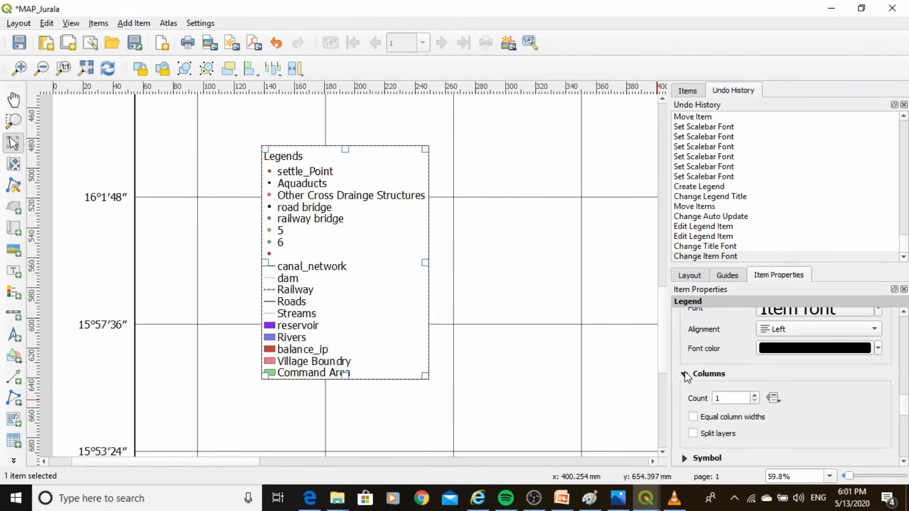
click(751, 395)
click(751, 395)
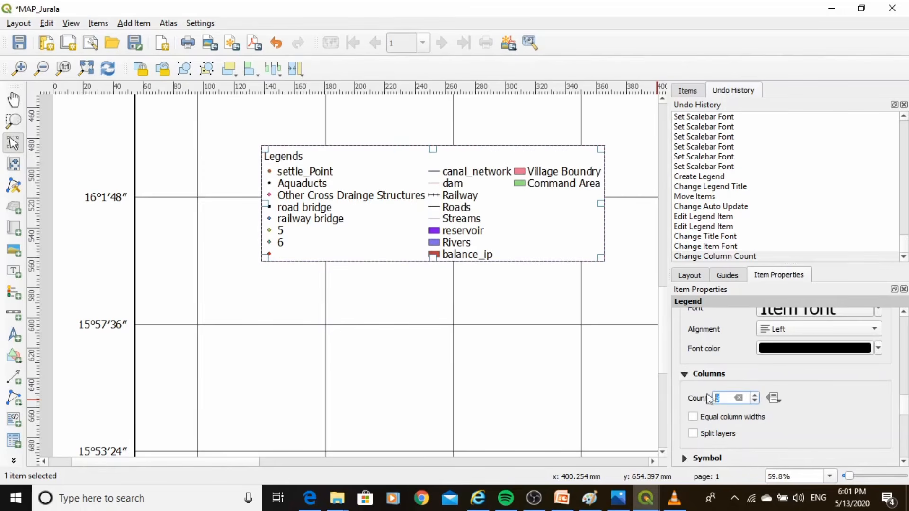
click(693, 417)
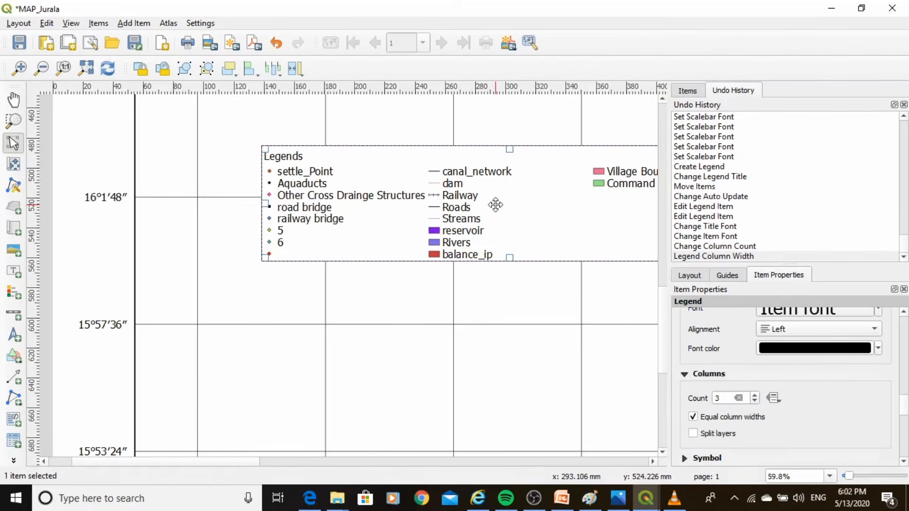
Nudge the legend left and down toward the lower-left part of the map frame
key(Left)
key(Left)
key(Left)
key(Left)
key(Left)
key(Left)
key(Left)
key(Left)
key(Left)
key(Left)
key(Left)
key(Left)
key(Left)
key(Left)
key(Left)
key(Left)
key(Left)
key(Left)
key(Left)
key(Left)
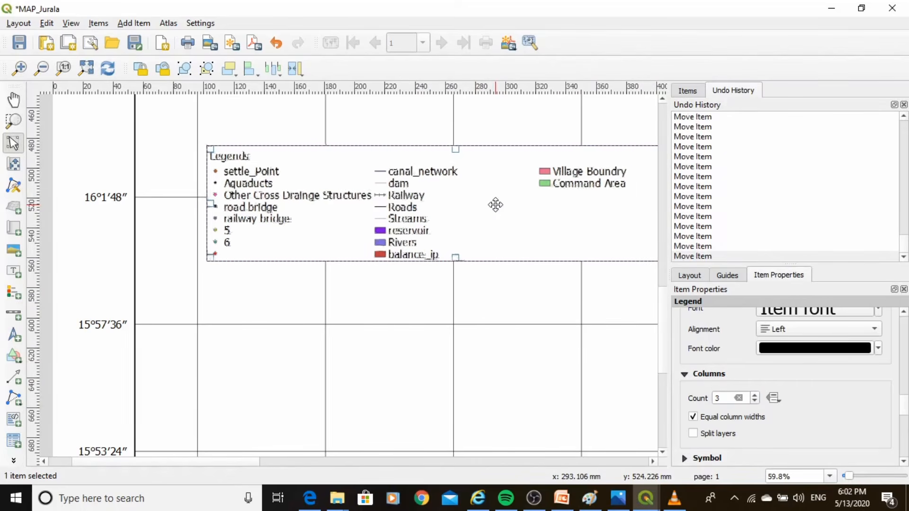
key(Left)
key(Left)
key(Left)
key(Left)
key(Left)
key(Left)
key(Left)
key(Down)
key(Down)
key(Down)
key(Down)
key(Down)
key(Down)
key(Down)
key(Down)
key(Down)
key(Down)
key(Down)
key(Down)
key(Down)
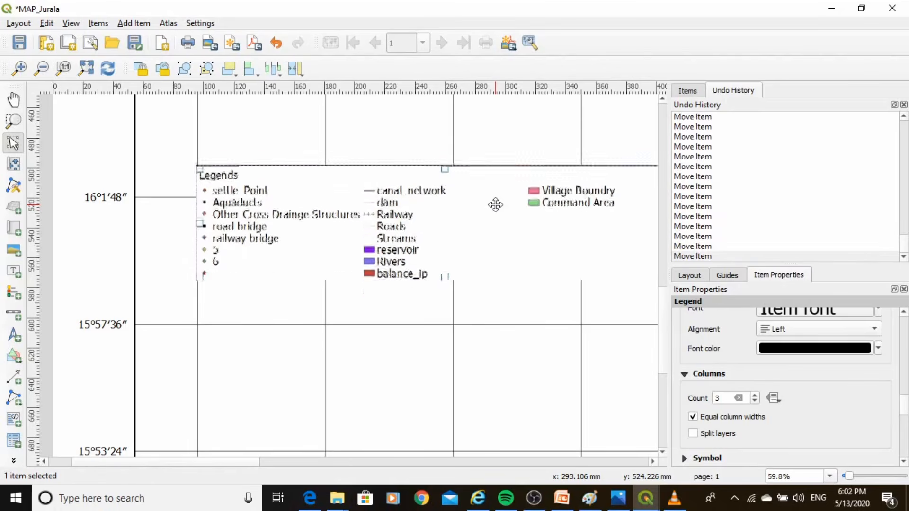
key(Down)
key(Down)
key(Down)
key(Down)
key(Down)
key(Down)
key(Down)
key(Down)
key(Down)
key(Down)
key(Down)
key(Down)
key(Down)
key(Down)
key(Down)
key(Down)
key(Down)
key(Down)
key(Down)
key(Down)
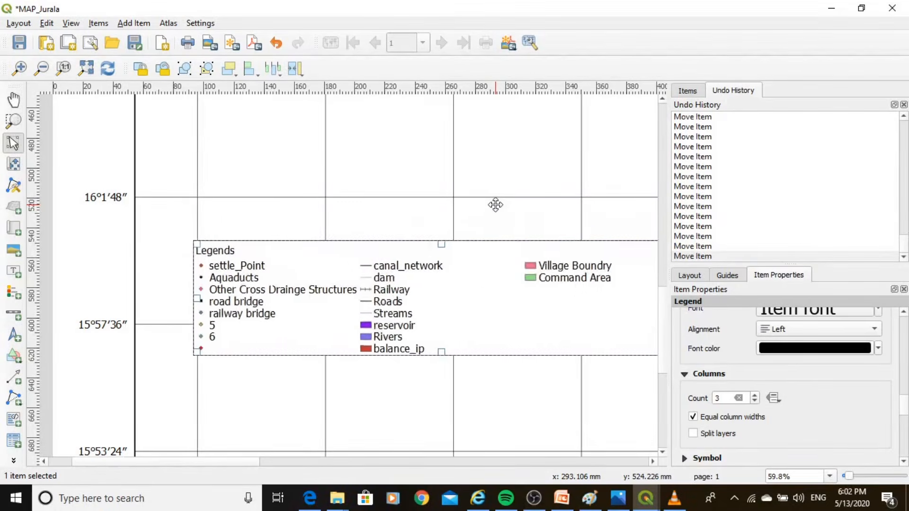
key(Left)
key(Left)
key(Left)
key(Left)
key(Left)
key(Left)
key(Left)
key(Left)
key(Left)
key(Left)
key(Left)
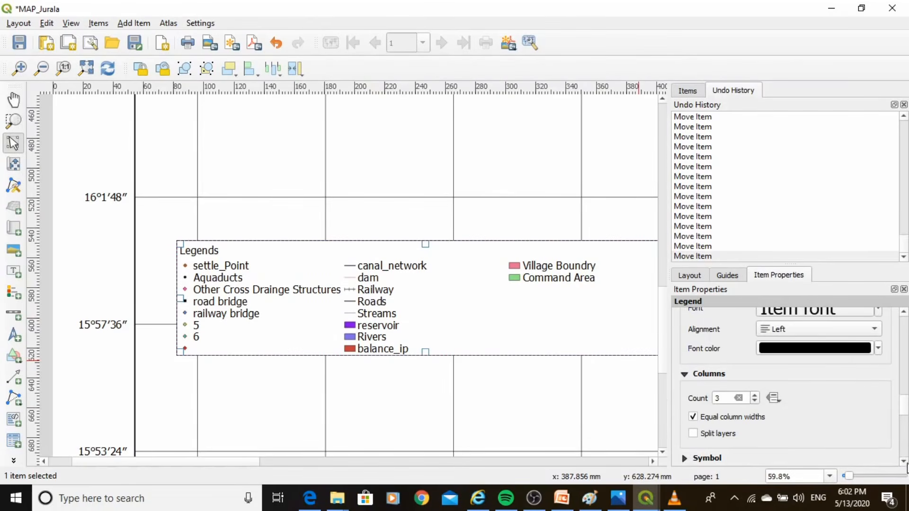
Set the space between the legend's symbols to 6.50 mm
scroll(685, 425, down, 3)
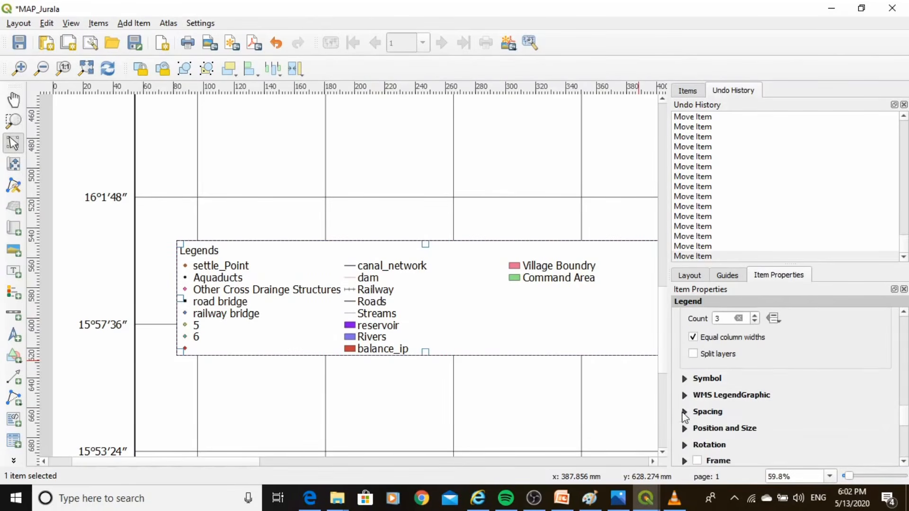
click(684, 411)
scroll(900, 419, down, 3)
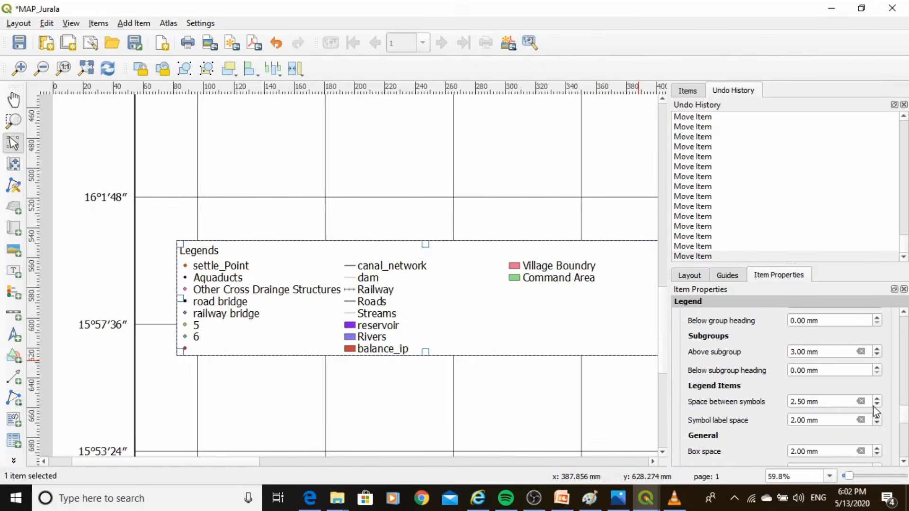
click(877, 400)
click(876, 400)
click(877, 400)
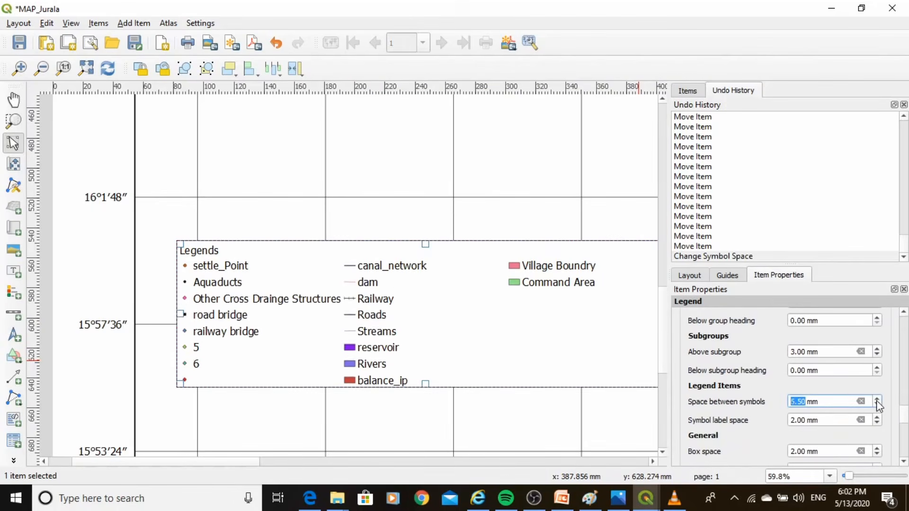
click(876, 400)
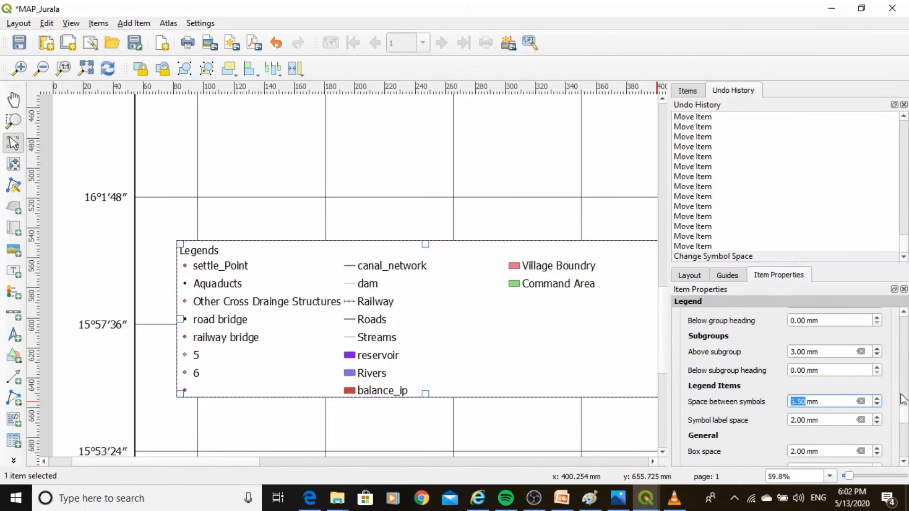
mouse_move(903, 423)
mouse_down()
mouse_move(906, 396)
mouse_move(907, 455)
mouse_move(903, 419)
mouse_up()
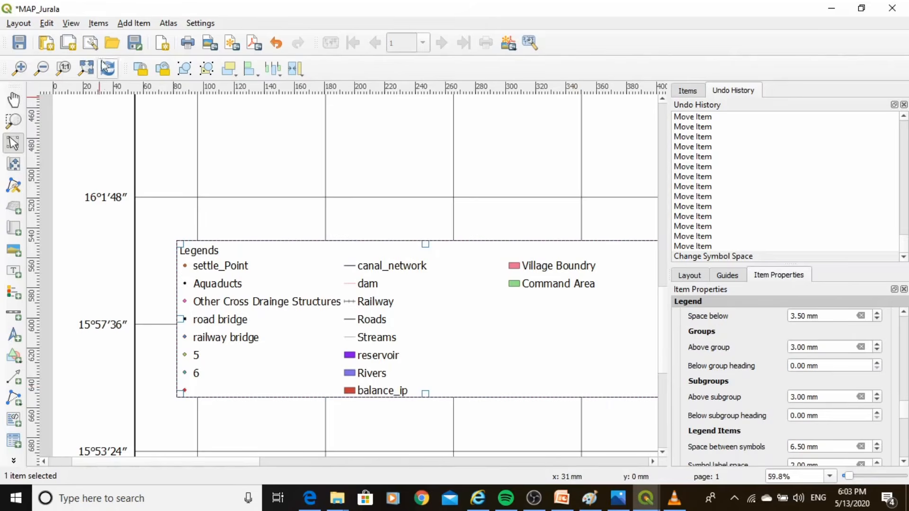
Draw a label box about 260 mm wide and 73 mm high below the lower-right corner of the map frame
click(86, 67)
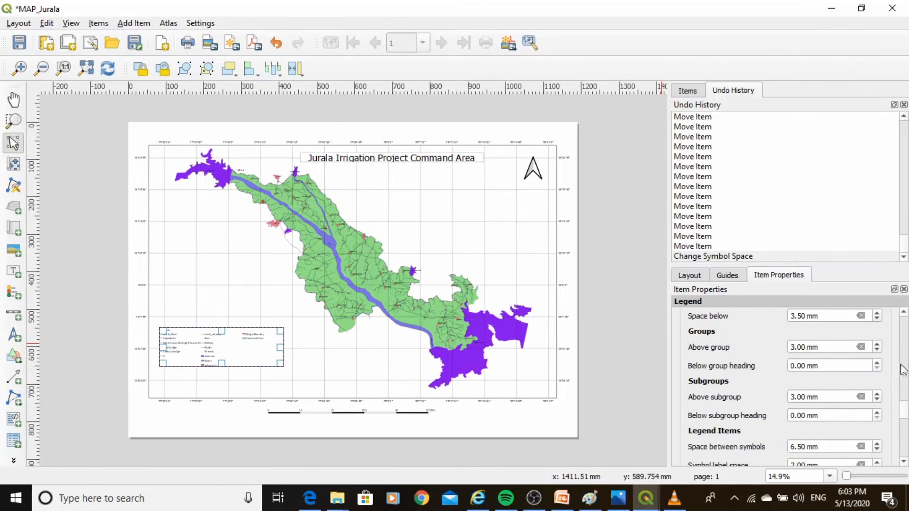
mouse_move(903, 413)
mouse_down()
mouse_move(906, 380)
mouse_move(905, 402)
mouse_up()
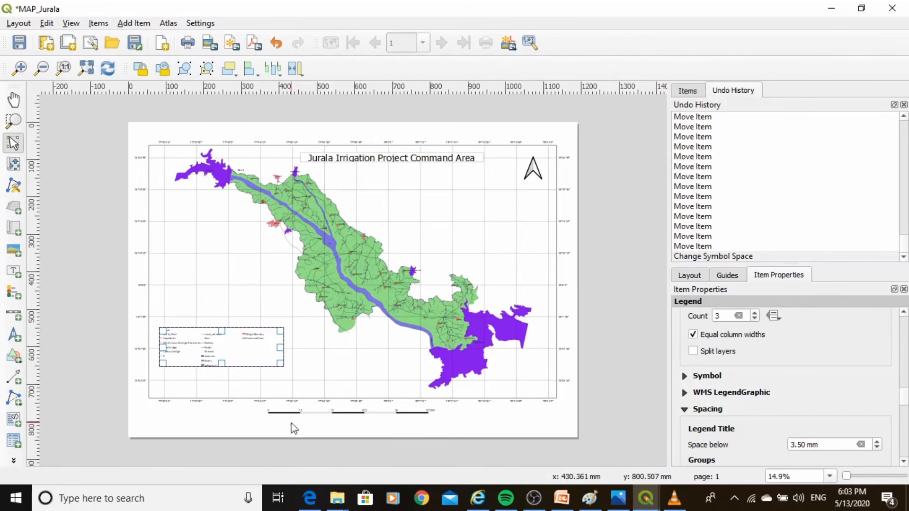
click(13, 341)
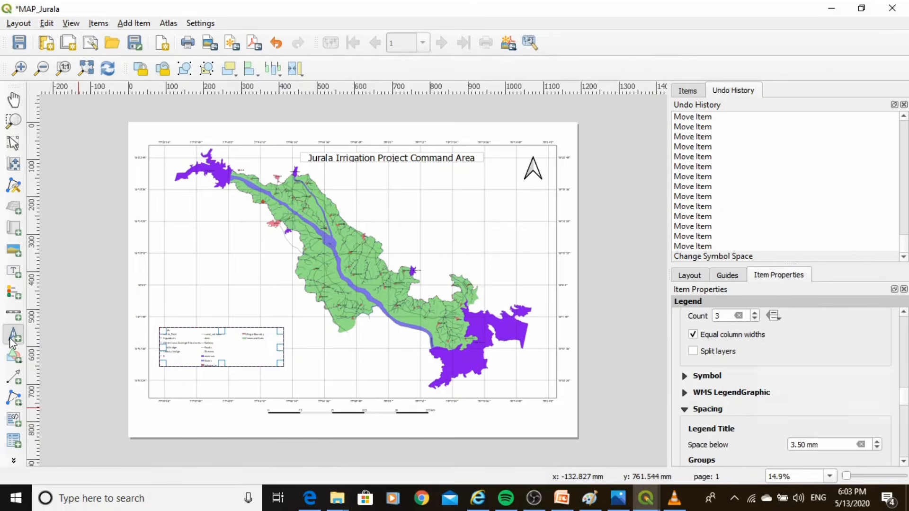
click(14, 272)
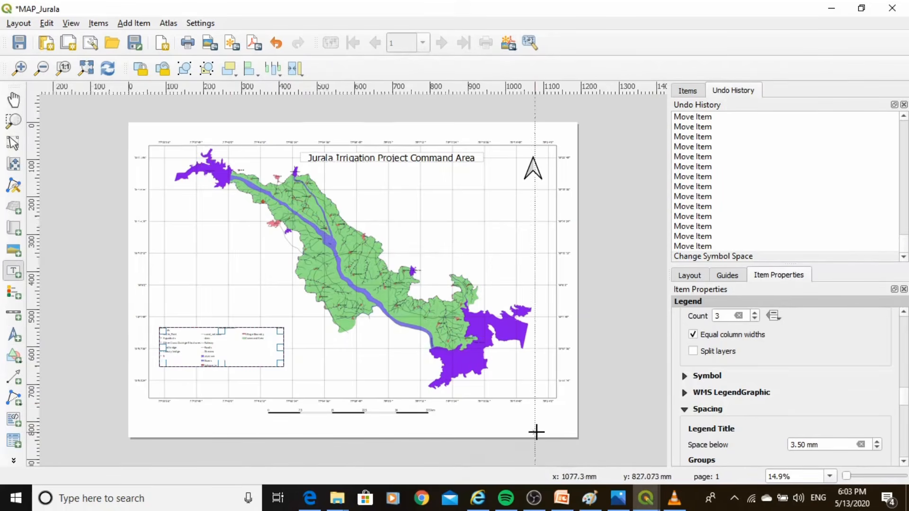
scroll(544, 431, up, 4)
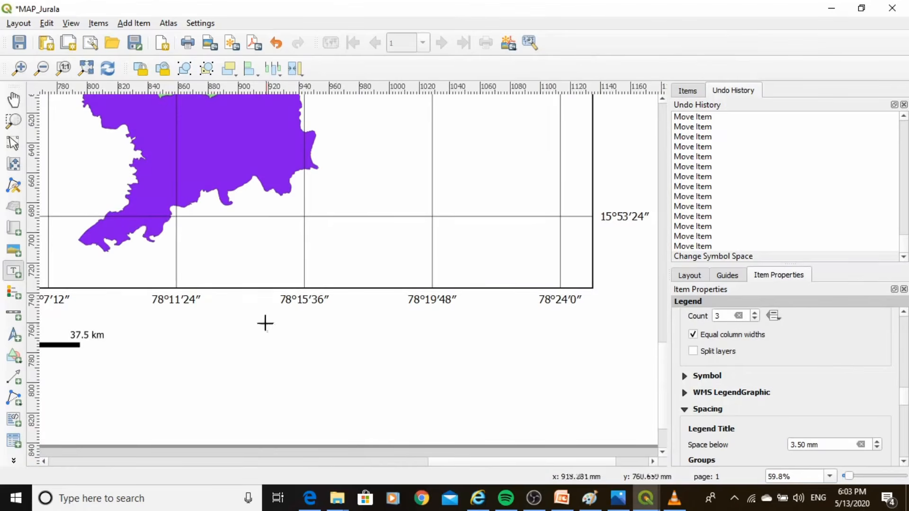
click(205, 318)
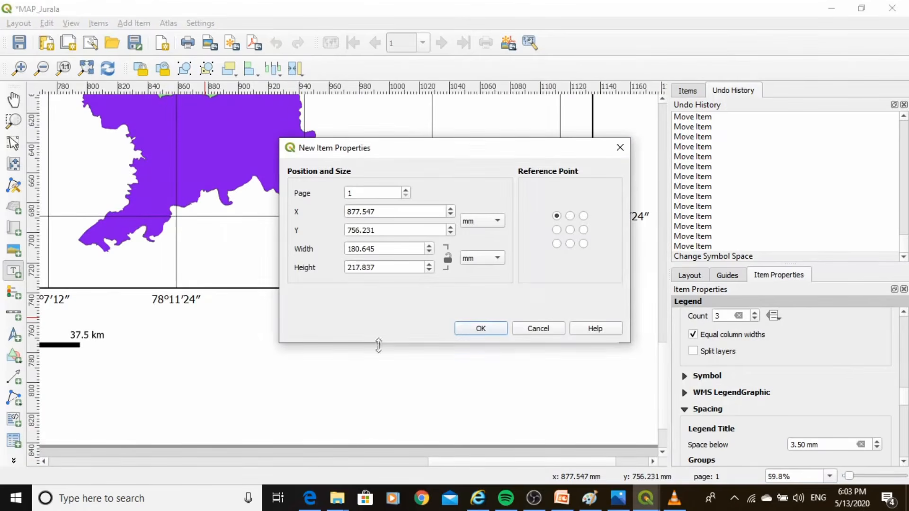
click(619, 144)
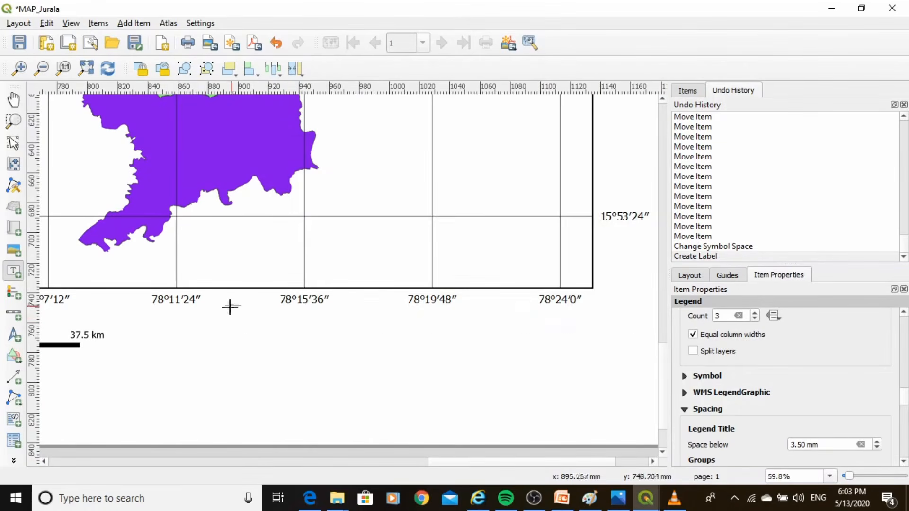
drag(203, 323, 593, 432)
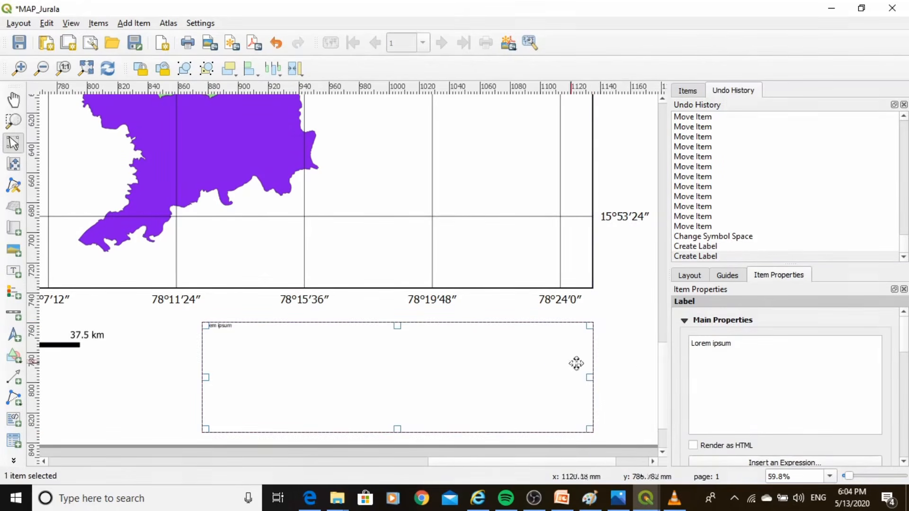
Replace the label's placeholder text with "Created by:", a blank line, "National Water Academy", "Central Water Commission" and "Pune" on separate lines
triple_click(690, 346)
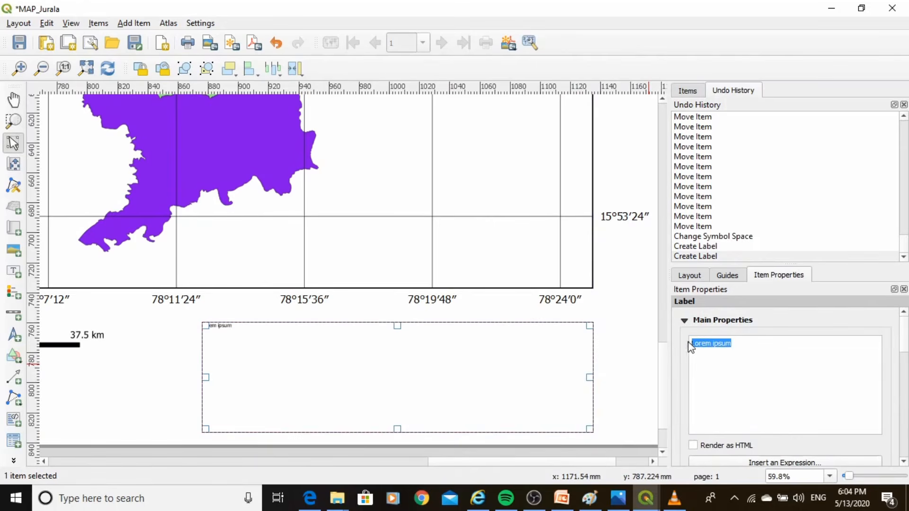
text(Cr)
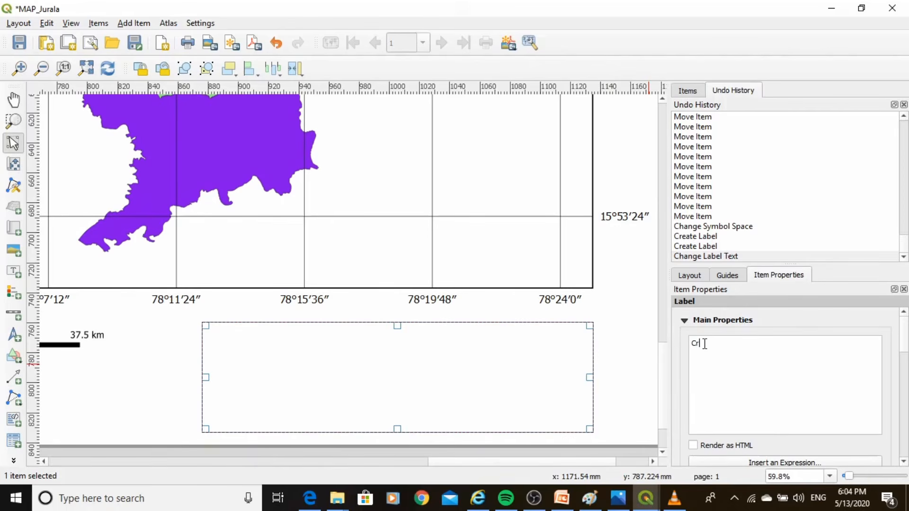
text(eated by:)
key(Return)
key(Return)
text(National Water Academy)
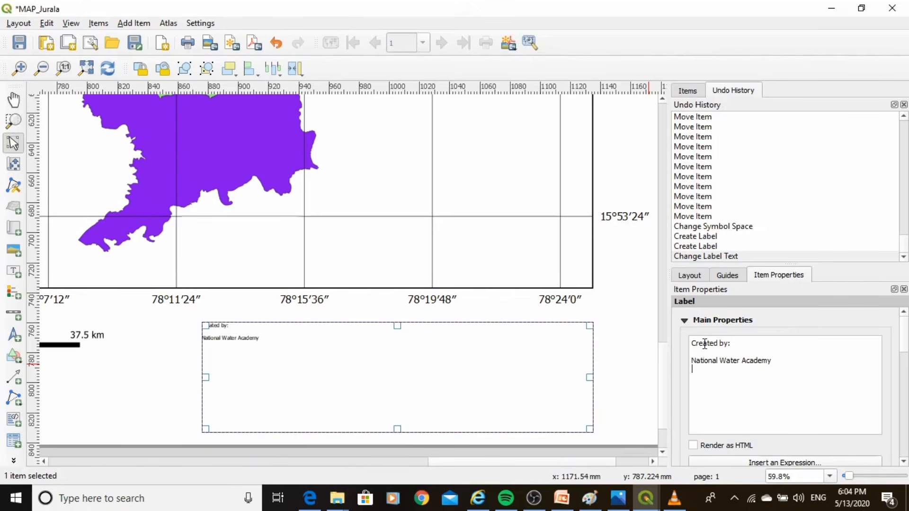
key(Return)
text(Central Water Commission )
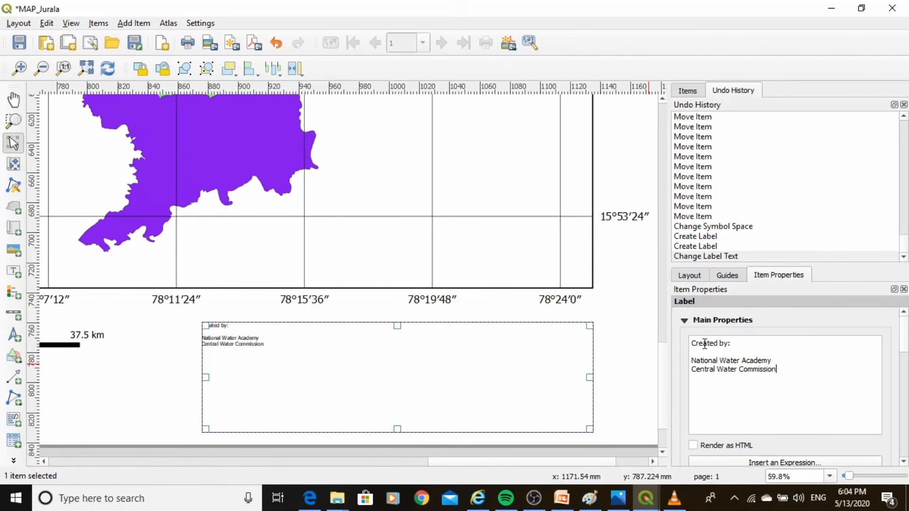
text(Pune)
Set the creator label's font size to 28
scroll(904, 351, down, 1)
scroll(904, 350, down, 5)
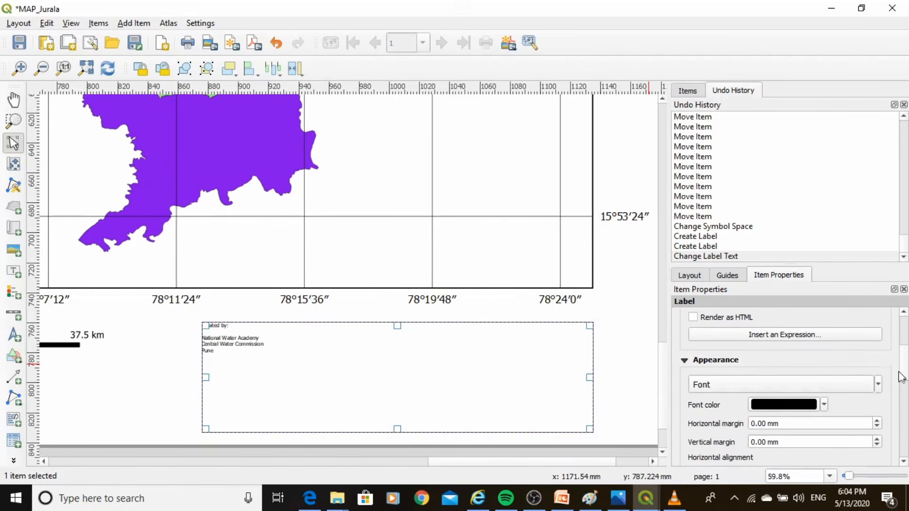
click(846, 384)
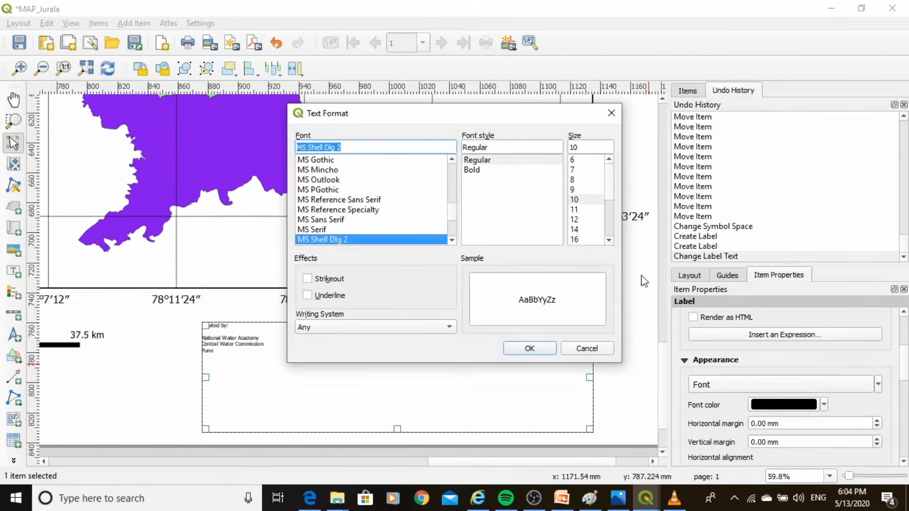
click(609, 240)
click(609, 240)
click(609, 240)
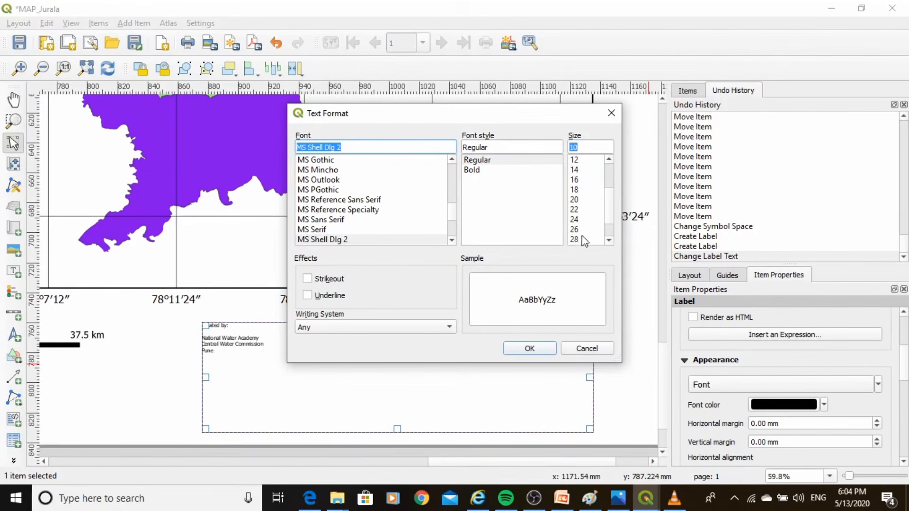
click(575, 239)
click(527, 349)
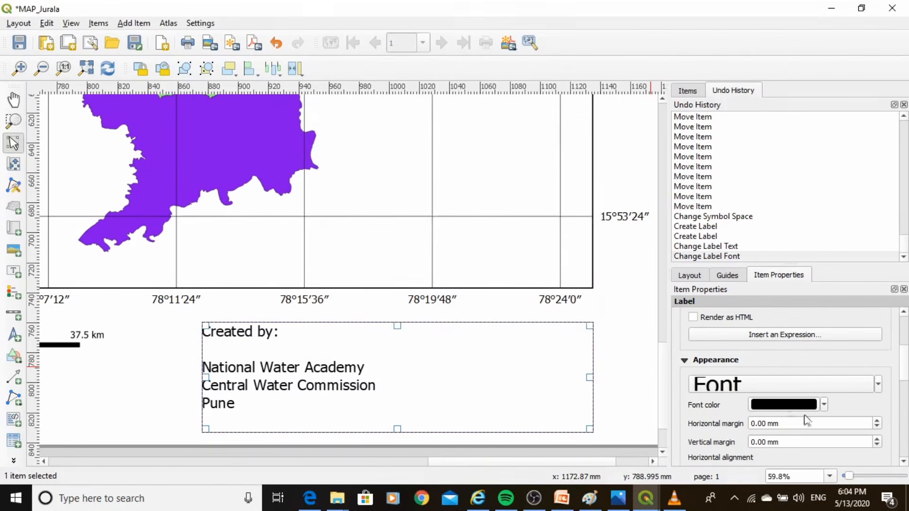
Align the creator label's text horizontally to the right and vertically to the middle
scroll(902, 462, down, 3)
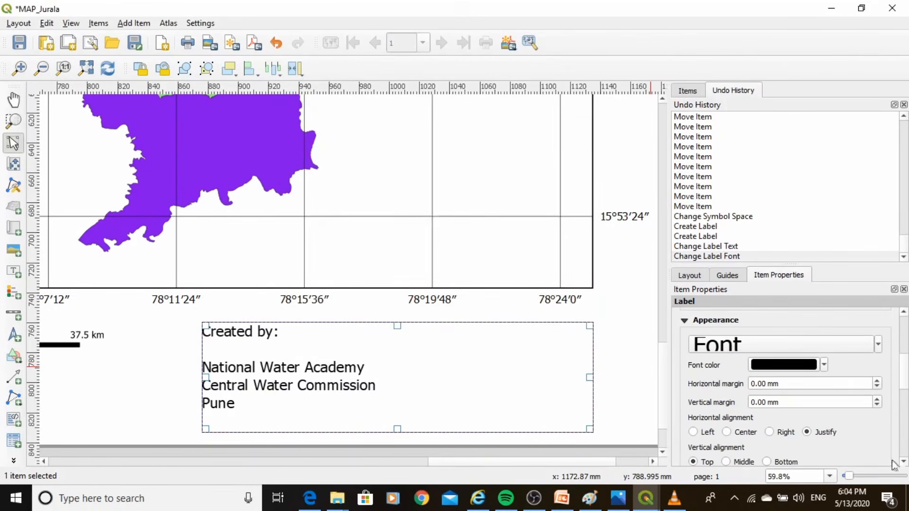
click(769, 432)
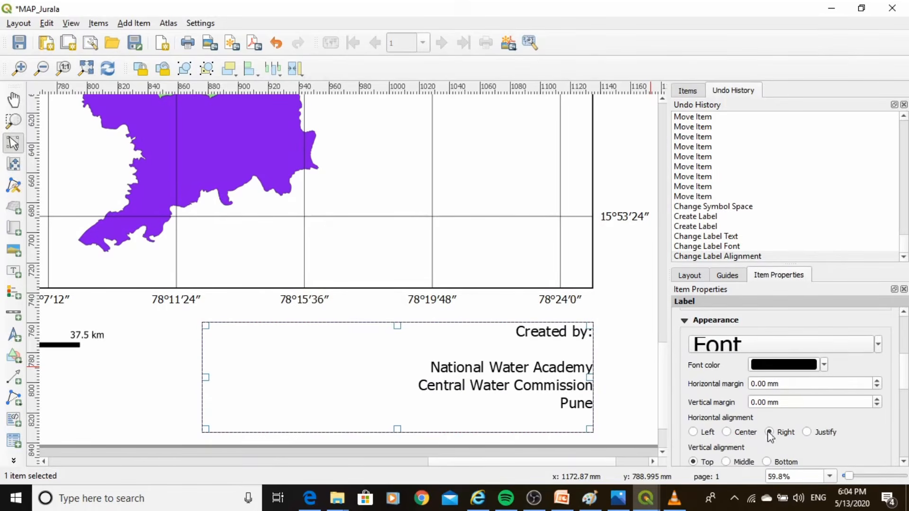
scroll(796, 454, down, 2)
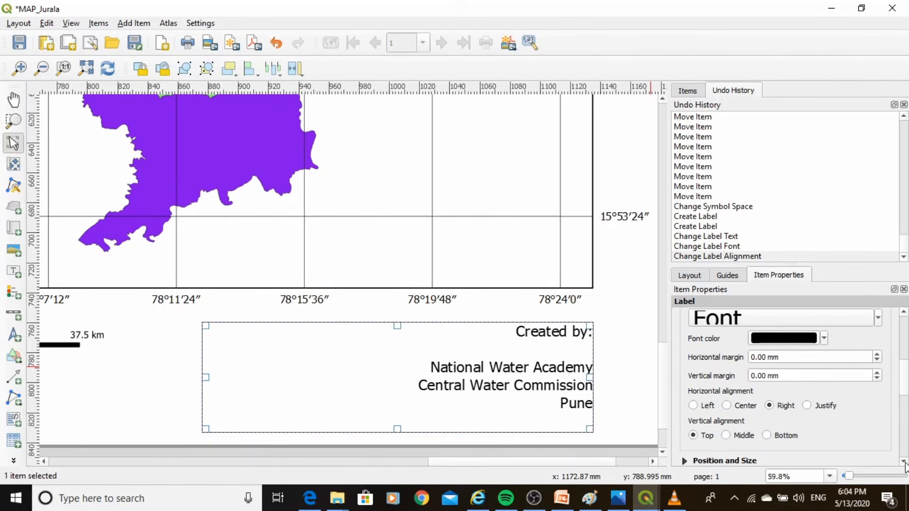
click(728, 438)
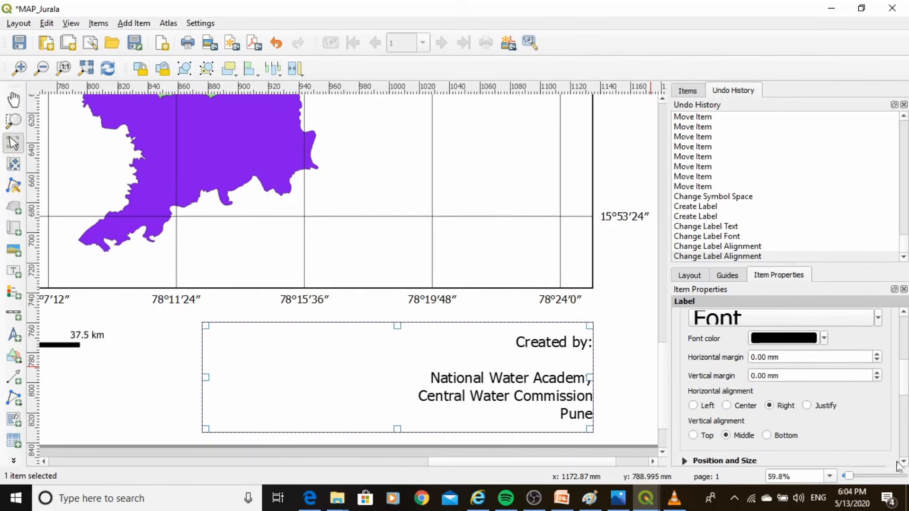
scroll(887, 458, down, 2)
click(627, 387)
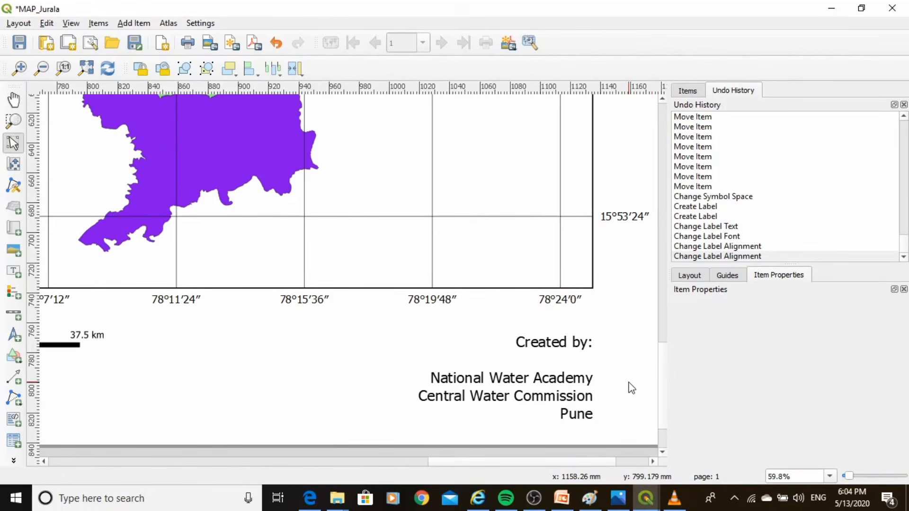
Enable a frame around the creator label and set its thickness to 0.40 mm
click(563, 378)
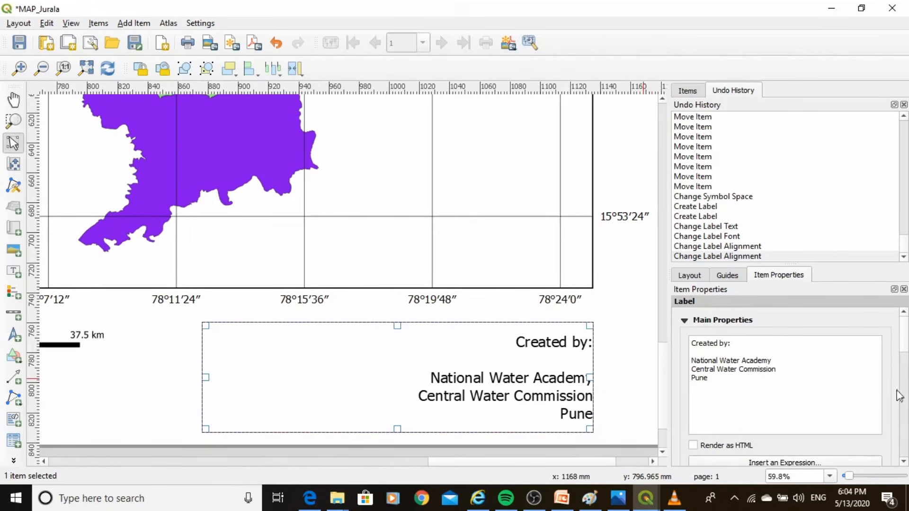
drag(906, 352, 905, 417)
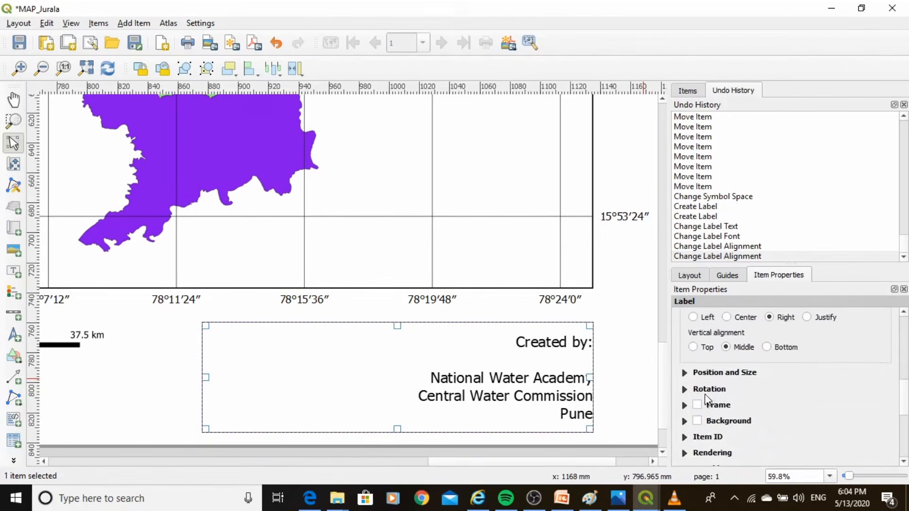
click(700, 407)
scroll(904, 469, down, 3)
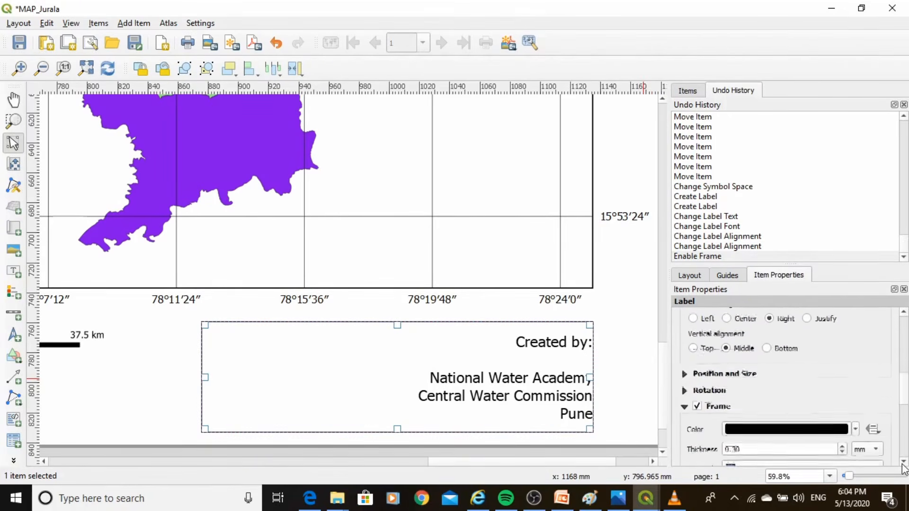
click(841, 420)
click(842, 419)
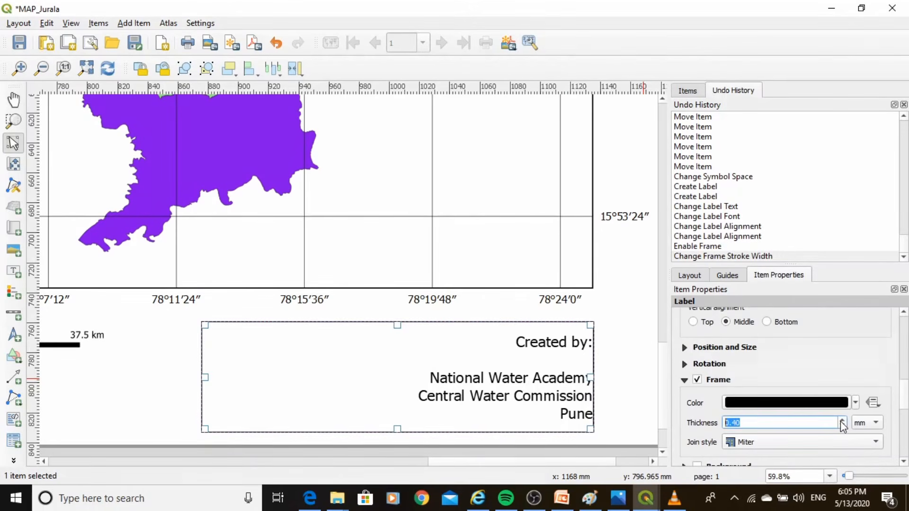
click(638, 392)
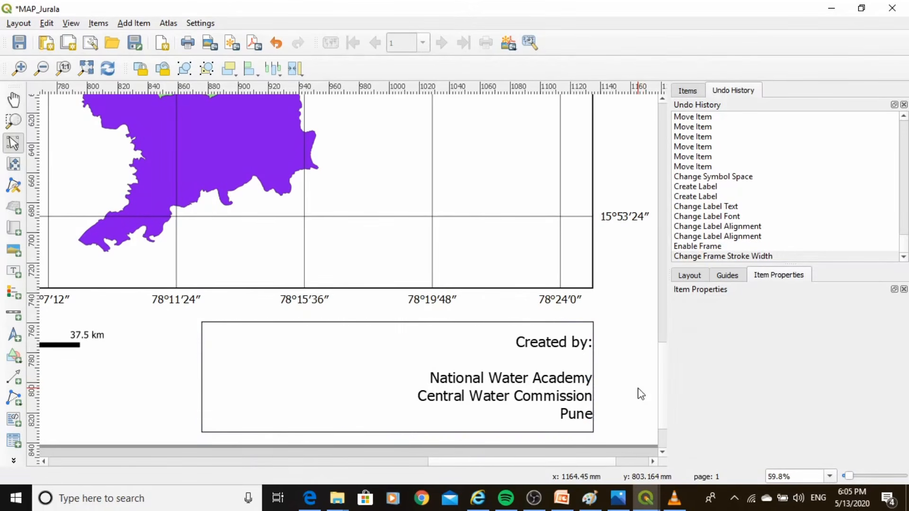
Export the whole layout as MAP_Jurala.pdf in the myproject1 folder with the default PDF export options
click(86, 68)
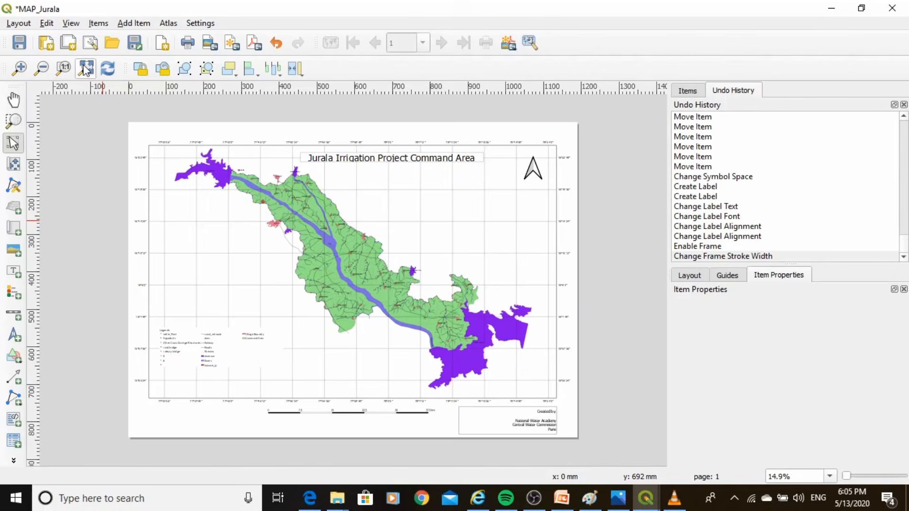
click(18, 23)
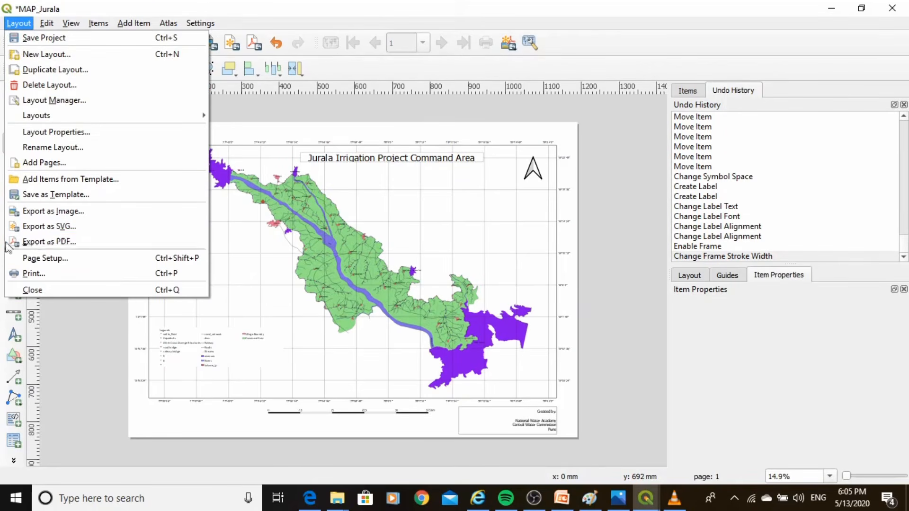
click(49, 244)
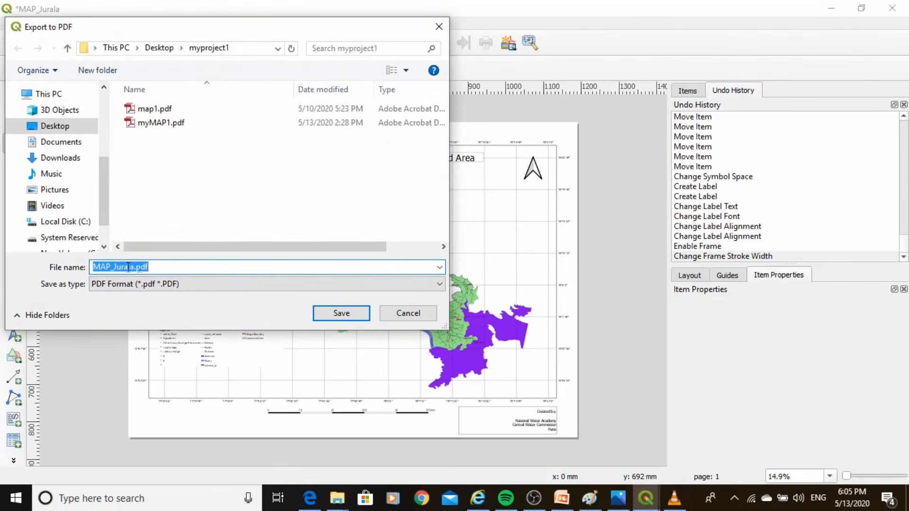
click(325, 312)
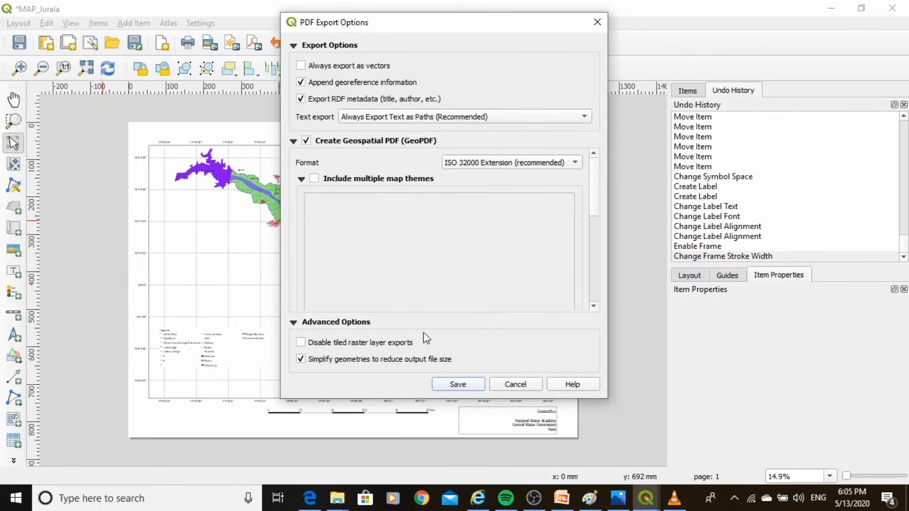
click(456, 384)
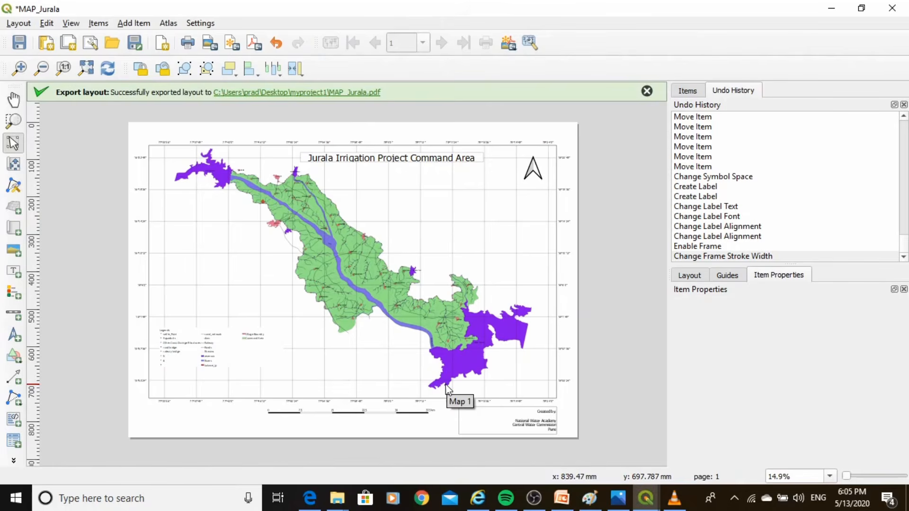
Open the exported MAP_Jurala.pdf in Adobe Reader, examine the map's details at 25% zoom, and close the PDF and its folder window
click(323, 93)
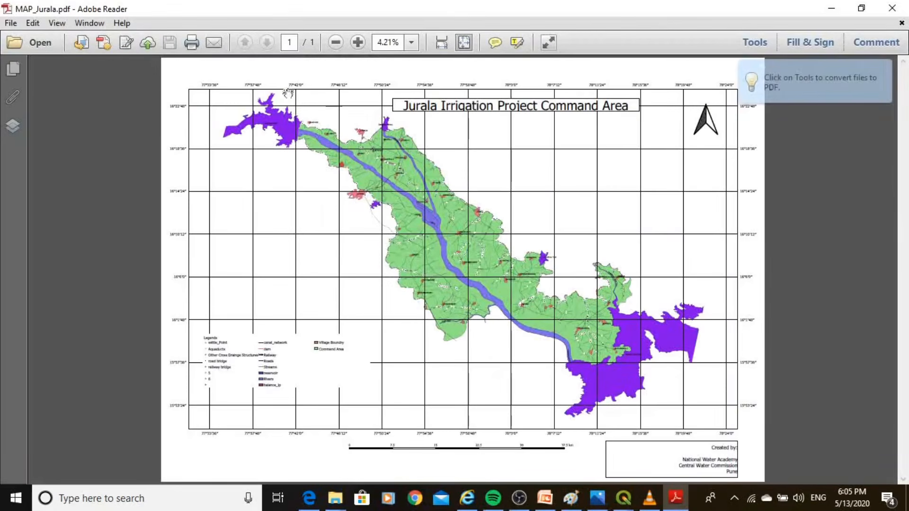
click(412, 42)
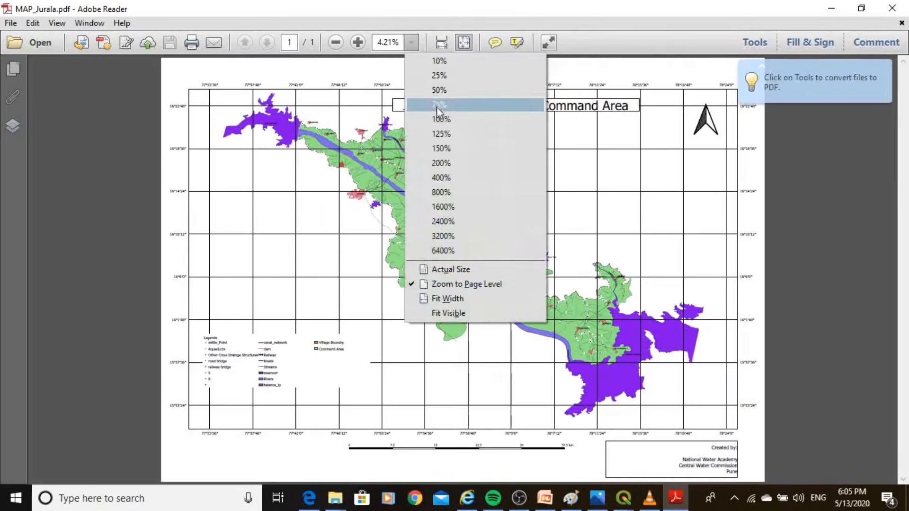
click(439, 76)
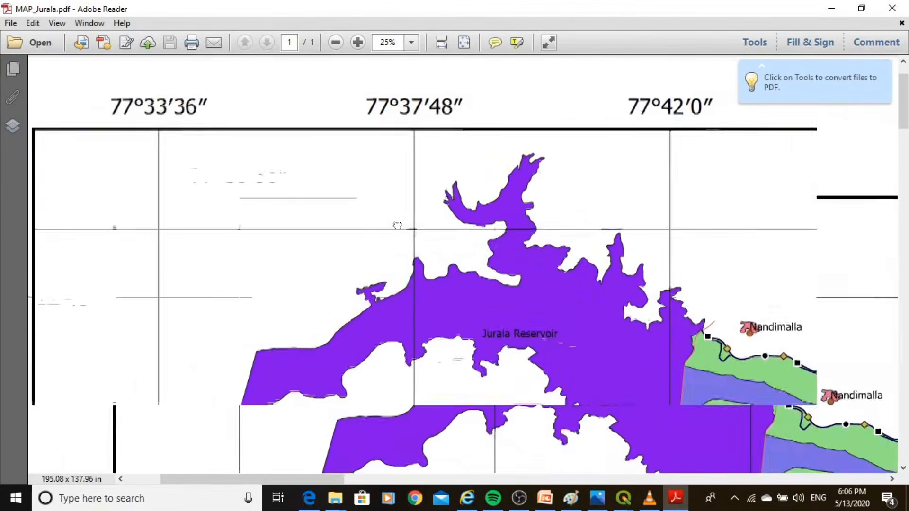
drag(398, 226, 304, 166)
drag(515, 300, 478, 122)
drag(537, 273, 361, 220)
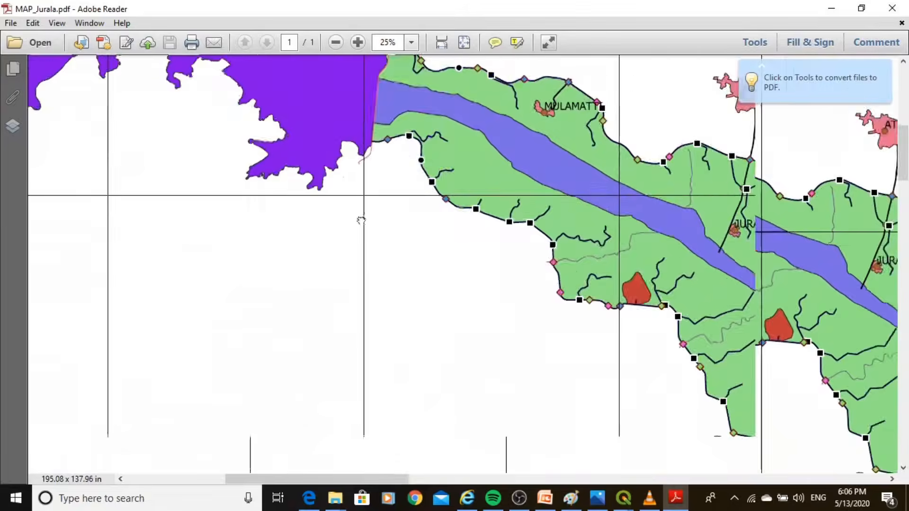
drag(533, 233, 360, 234)
drag(577, 255, 318, 260)
drag(540, 297, 416, 246)
drag(552, 331, 346, 154)
drag(522, 313, 538, 280)
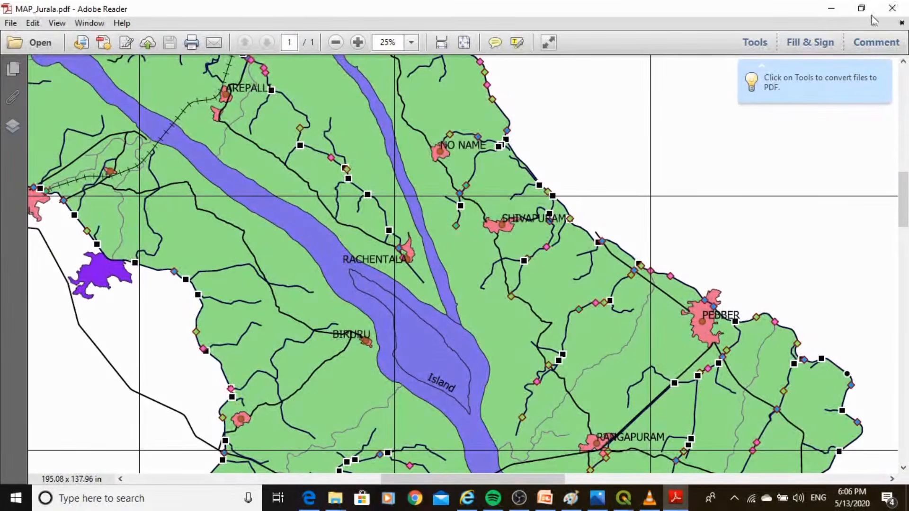
click(892, 8)
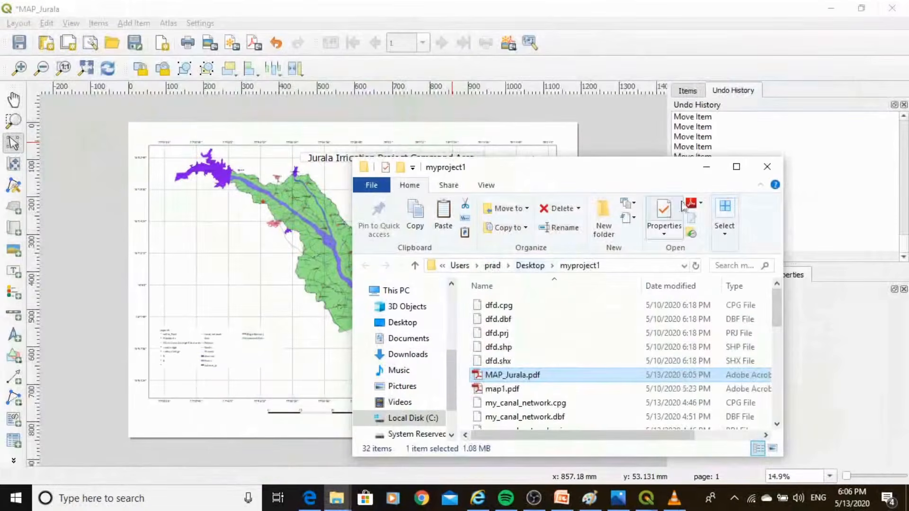
click(767, 167)
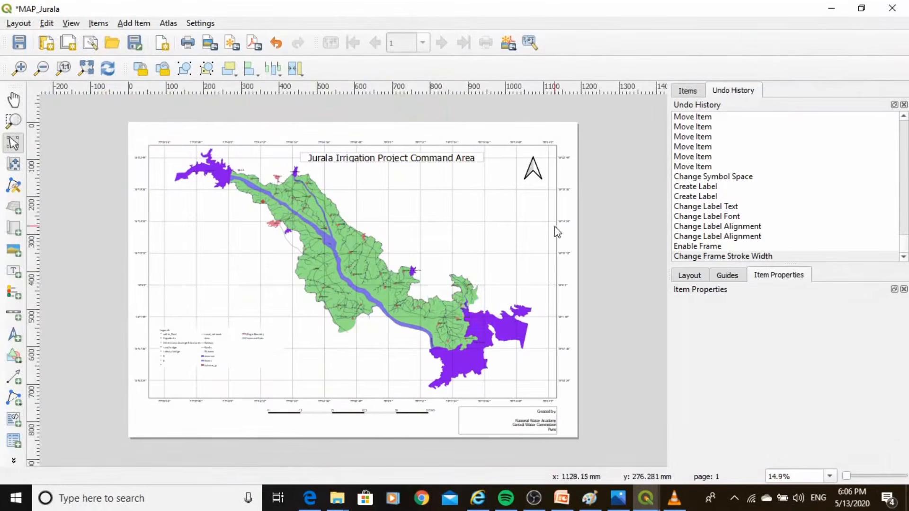
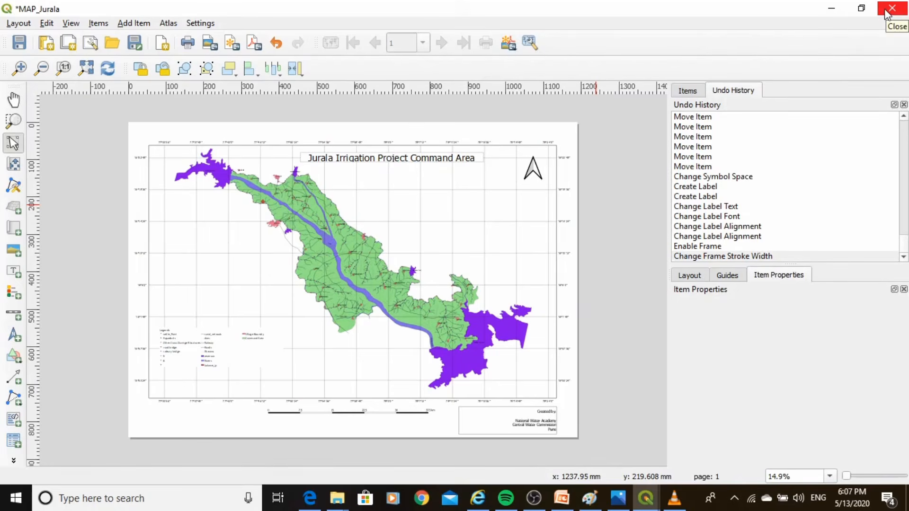
Close the MAP_Jurala layout window and the Layout Manager, and save the proj1 project
click(888, 13)
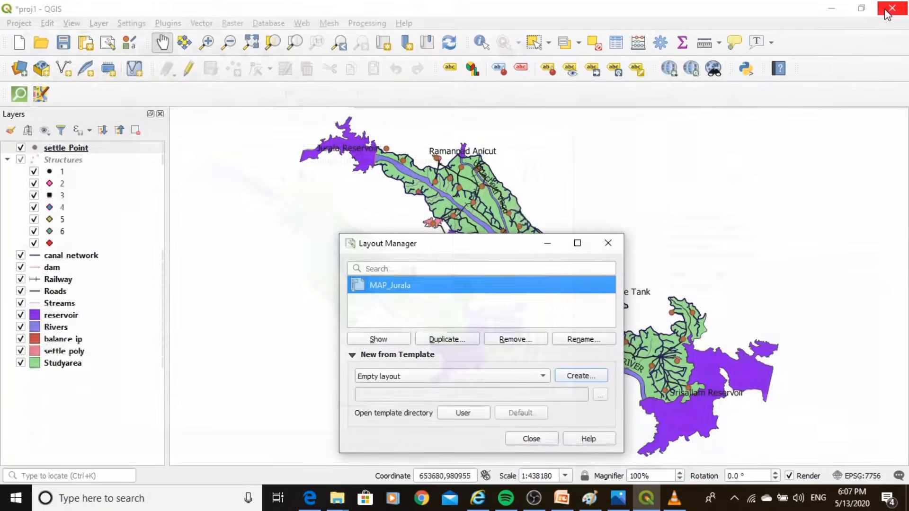
click(607, 245)
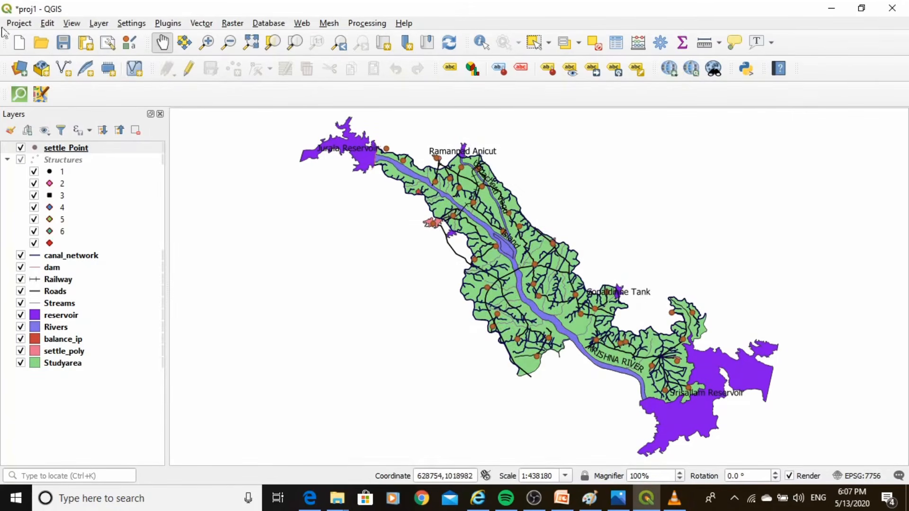
click(18, 25)
click(29, 133)
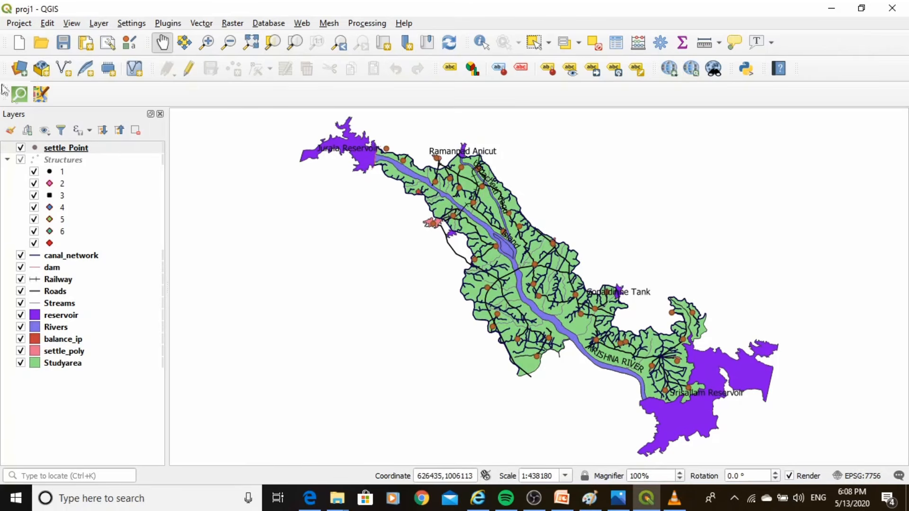
Close the proj1 project while leaving the program open
click(19, 23)
mouse_move(51, 166)
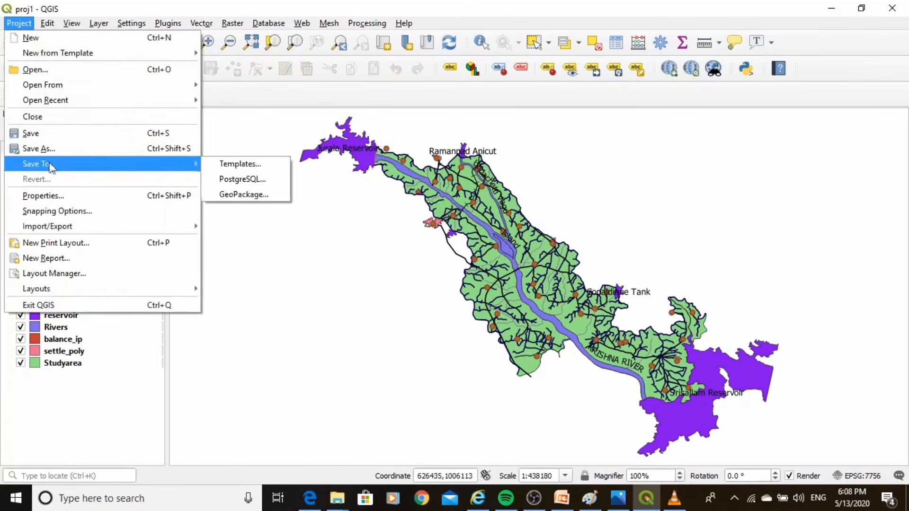
click(33, 117)
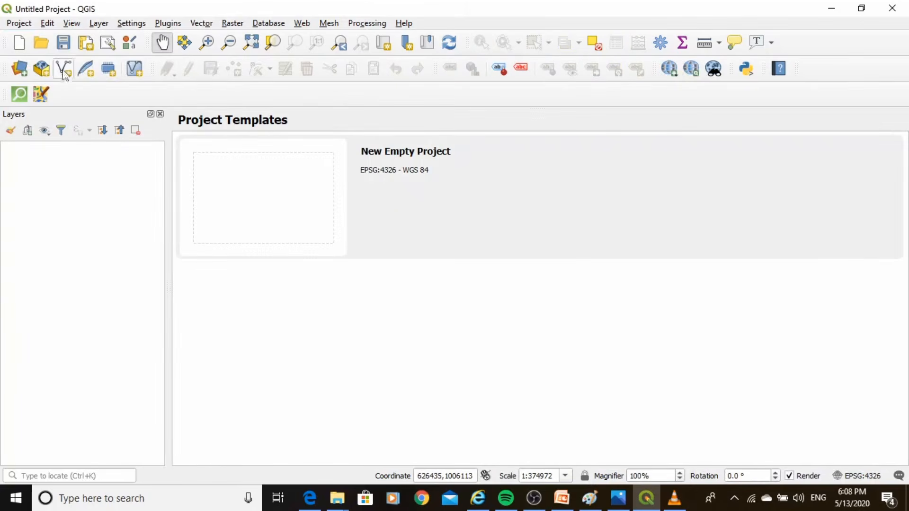